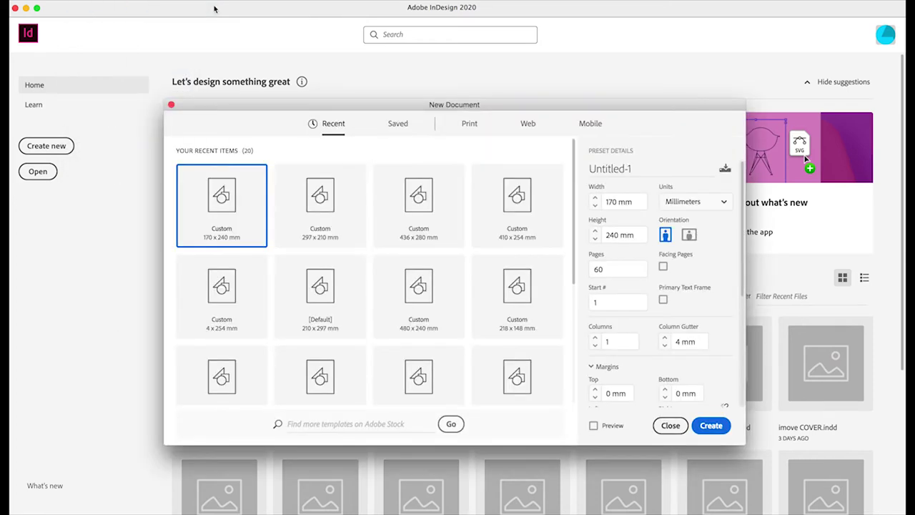
Set up a 170 × 240 mm page size with 100 pages and Facing Pages on.
{"action": "left_click", "coordinate": [609, 203]}
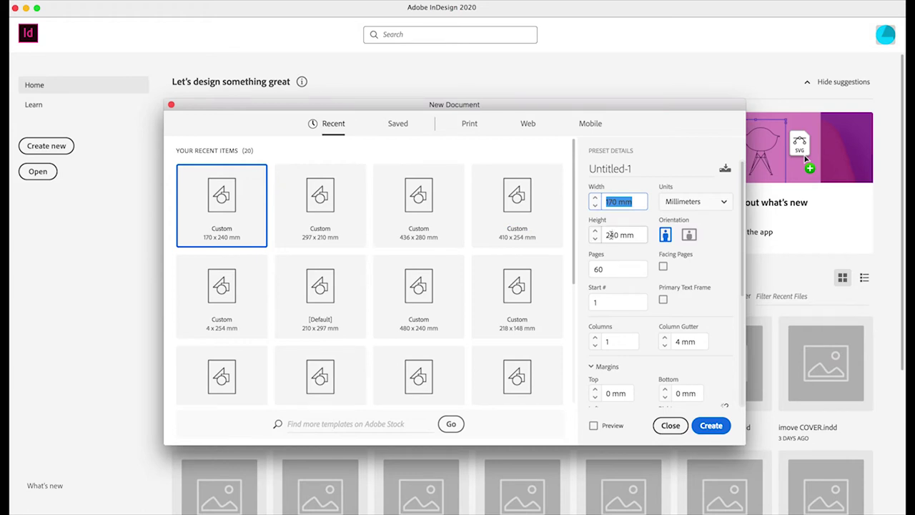
{"action": "left_click", "coordinate": [609, 234]}
{"action": "left_click", "coordinate": [599, 268]}
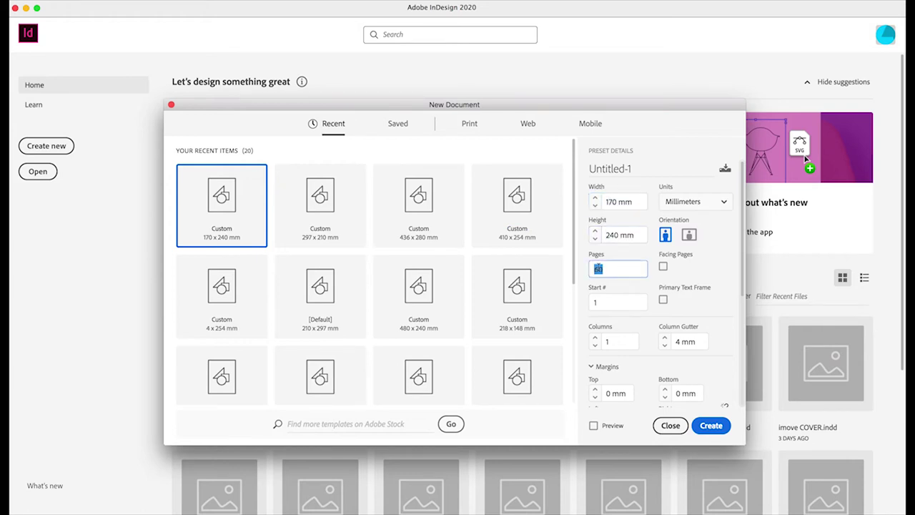
{"action": "type", "text": "100"}
{"action": "key", "text": "Tab"}
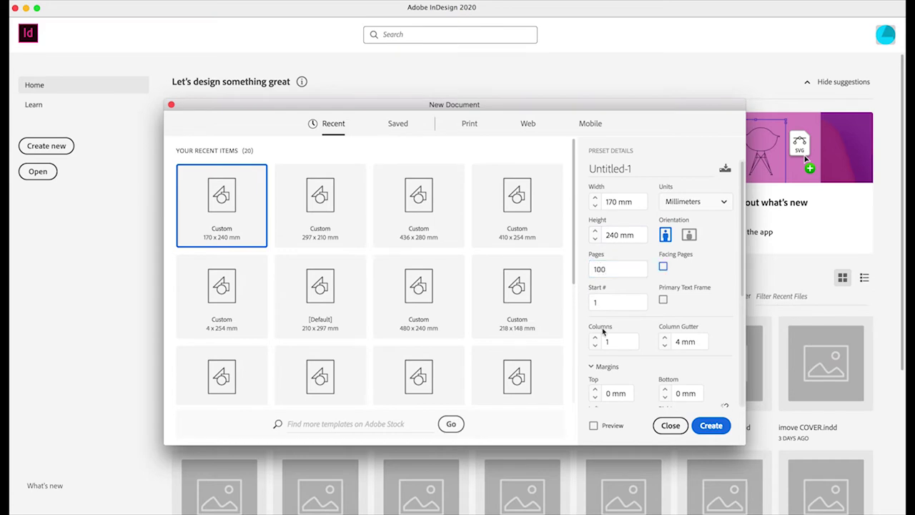
{"action": "left_click", "coordinate": [664, 268]}
Confirm 3 mm bleed on all sides and create the document.
{"action": "scroll", "coordinate": [686, 279], "scroll_direction": "down", "scroll_amount": 5}
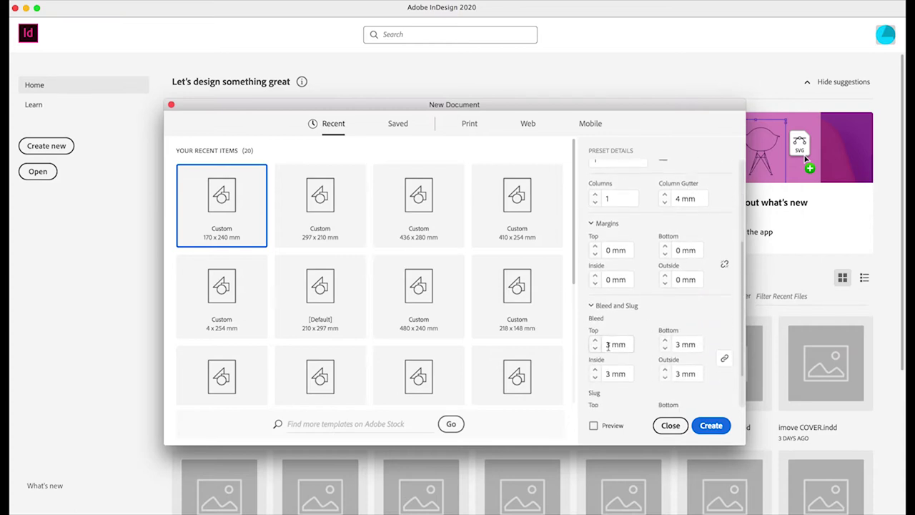
{"action": "double_click", "coordinate": [615, 344]}
{"action": "scroll", "coordinate": [615, 336], "scroll_direction": "down", "scroll_amount": 2}
{"action": "double_click", "coordinate": [604, 294]}
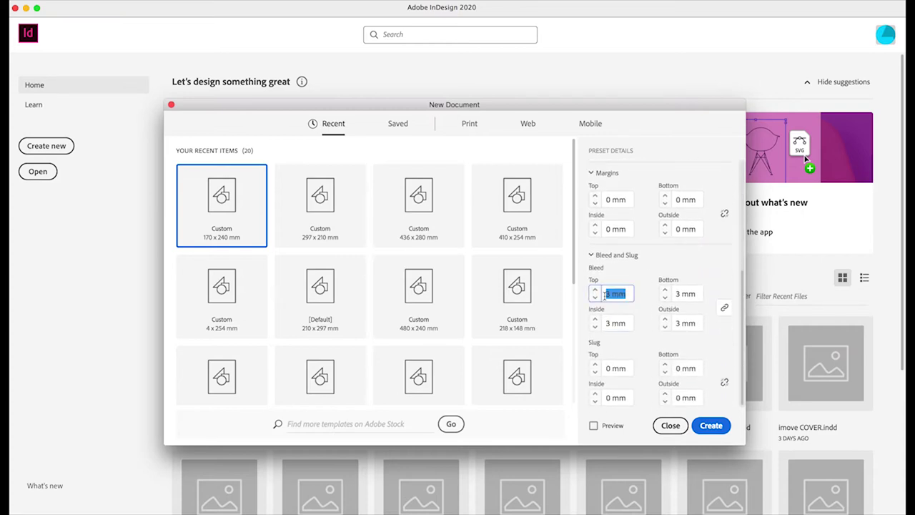
{"action": "key", "text": "Tab"}
{"action": "key", "text": "Tab"}
{"action": "key", "text": "Tab"}
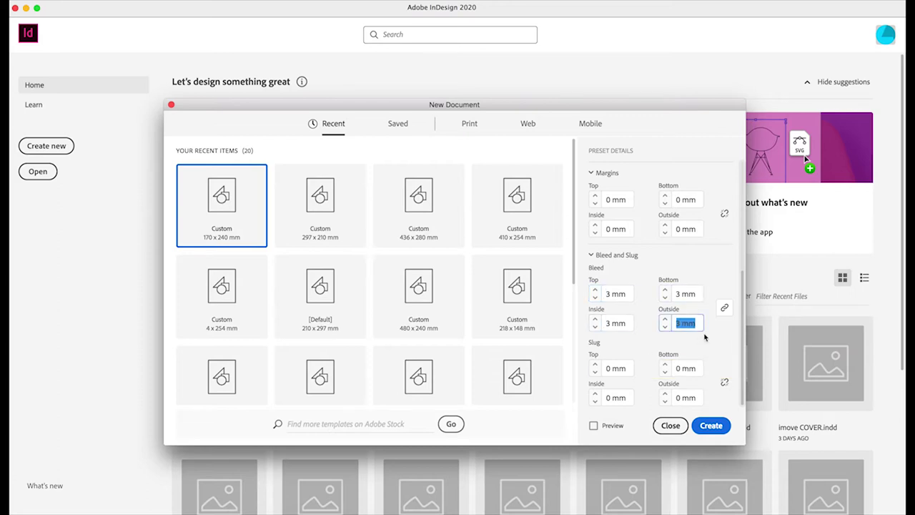
{"action": "scroll", "coordinate": [697, 382], "scroll_direction": "up", "scroll_amount": 2}
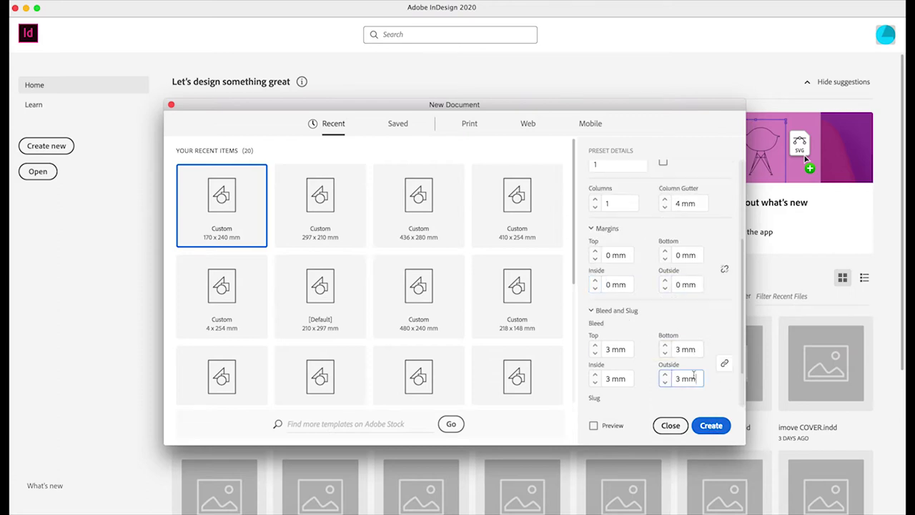
{"action": "double_click", "coordinate": [613, 350]}
{"action": "scroll", "coordinate": [613, 352], "scroll_direction": "down", "scroll_amount": 2}
{"action": "key", "text": "Tab"}
{"action": "key", "text": "Tab"}
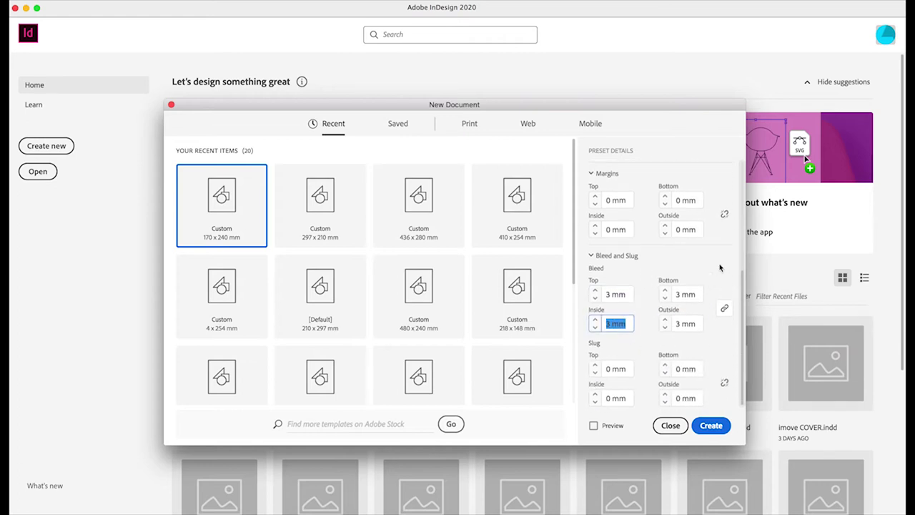
{"action": "scroll", "coordinate": [717, 268], "scroll_direction": "up", "scroll_amount": 7}
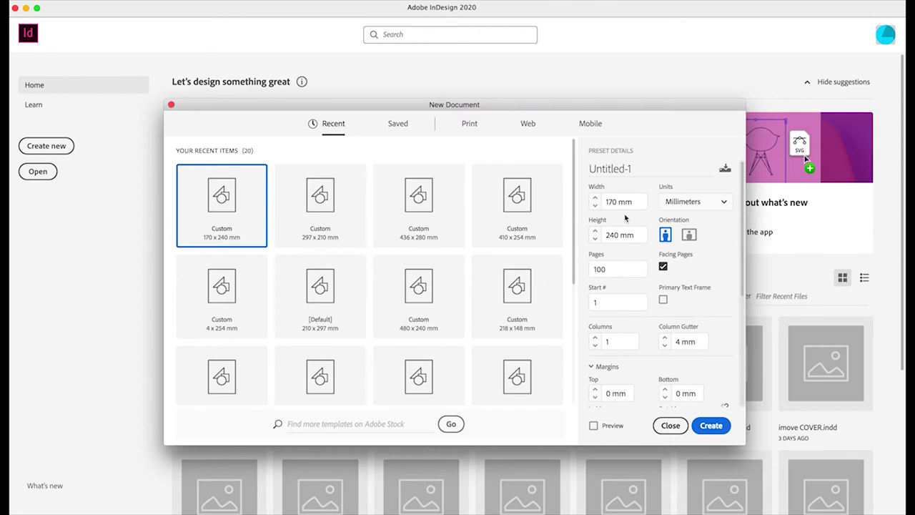
{"action": "left_click", "coordinate": [610, 230]}
{"action": "left_click", "coordinate": [712, 426]}
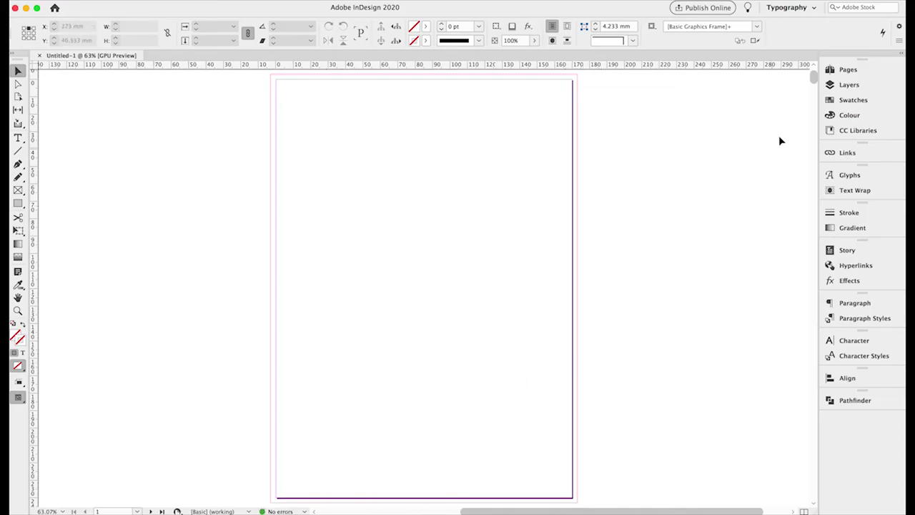
Go to spread 2–3 from the Pages panel, then collapse the panel.
{"action": "left_click", "coordinate": [845, 71]}
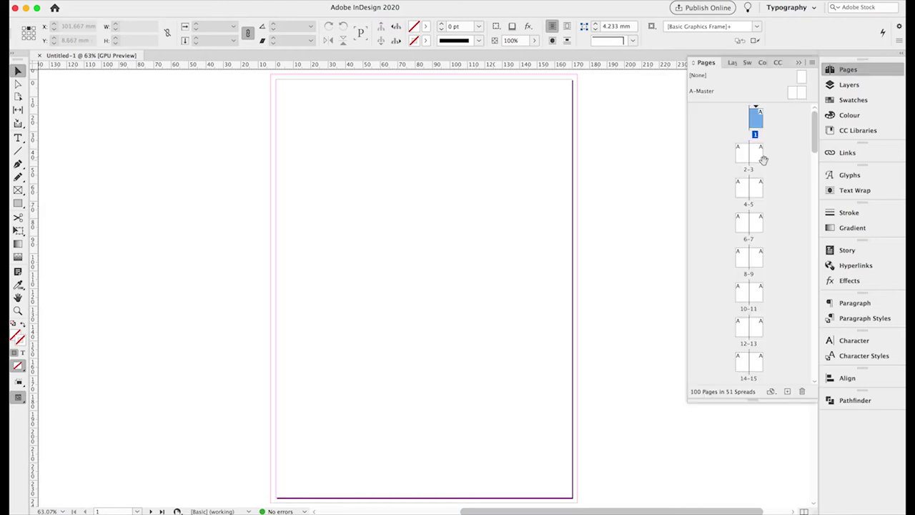
{"action": "scroll", "coordinate": [763, 161], "scroll_direction": "down", "scroll_amount": 15}
{"action": "scroll", "coordinate": [763, 161], "scroll_direction": "down", "scroll_amount": 10}
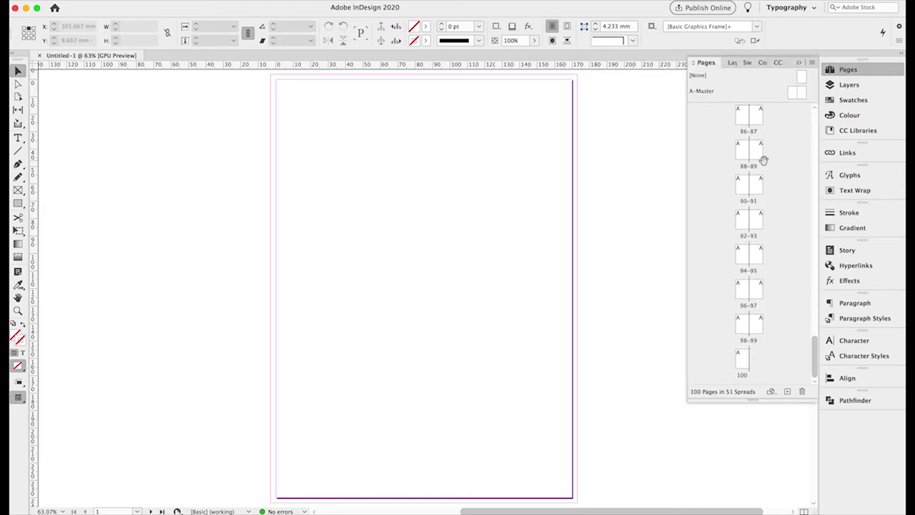
{"action": "scroll", "coordinate": [779, 224], "scroll_direction": "up", "scroll_amount": 20}
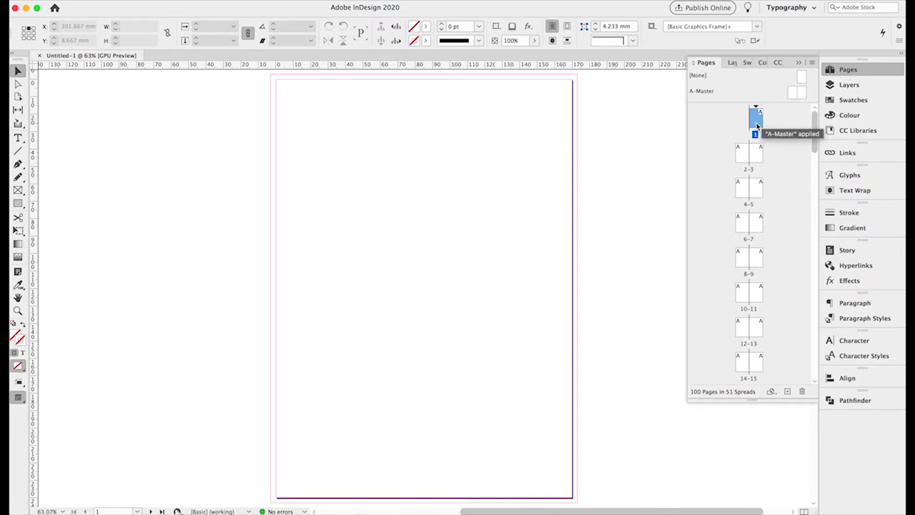
{"action": "double_click", "coordinate": [743, 155]}
{"action": "scroll", "coordinate": [572, 211], "scroll_direction": "right", "scroll_amount": 5}
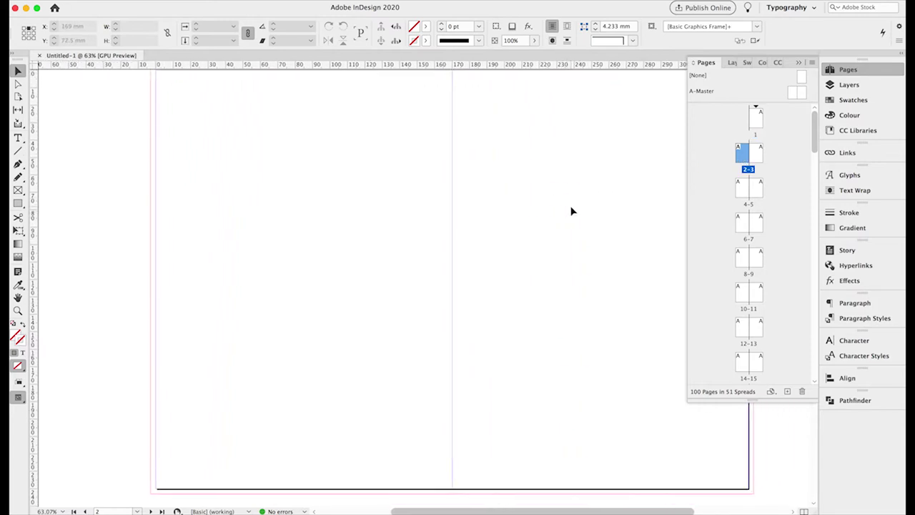
{"action": "left_click", "coordinate": [799, 64]}
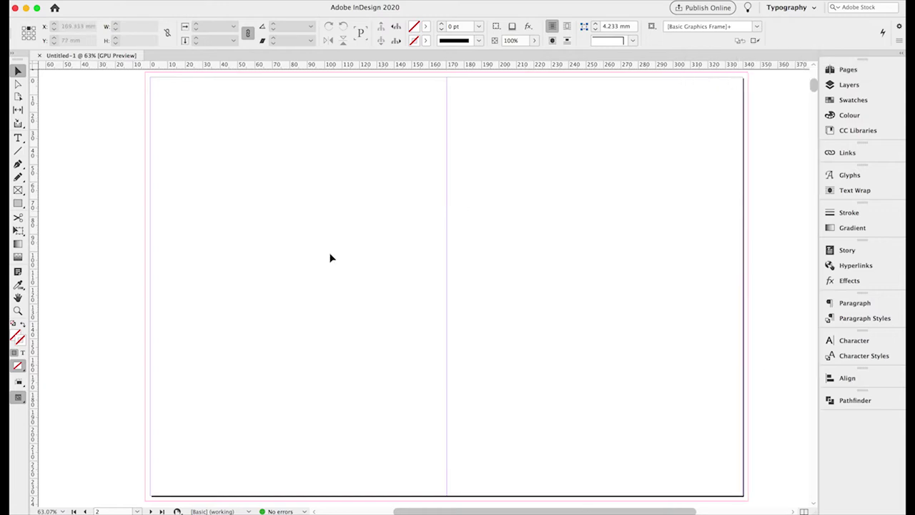
Zoom out so the whole 2–3 spread is visible.
{"action": "left_click", "coordinate": [18, 310]}
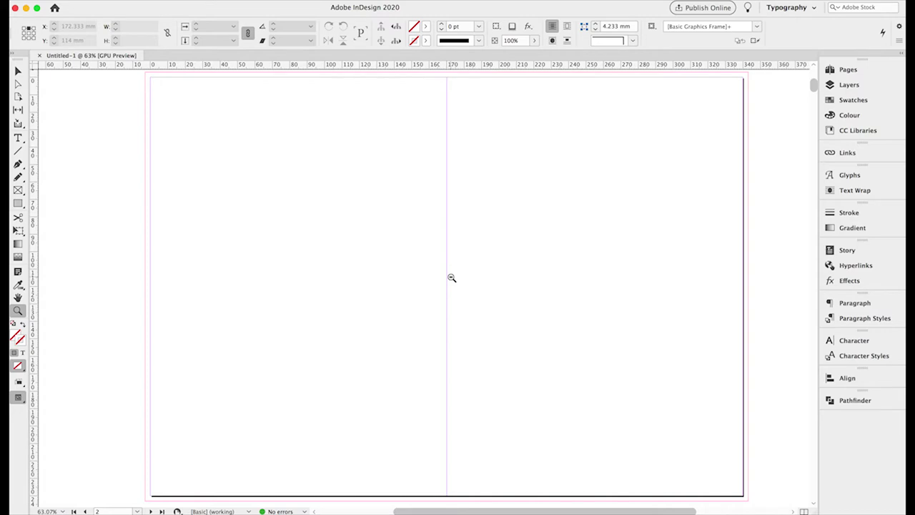
{"action": "left_click", "coordinate": [451, 277], "text": "alt"}
{"action": "left_click", "coordinate": [18, 71]}
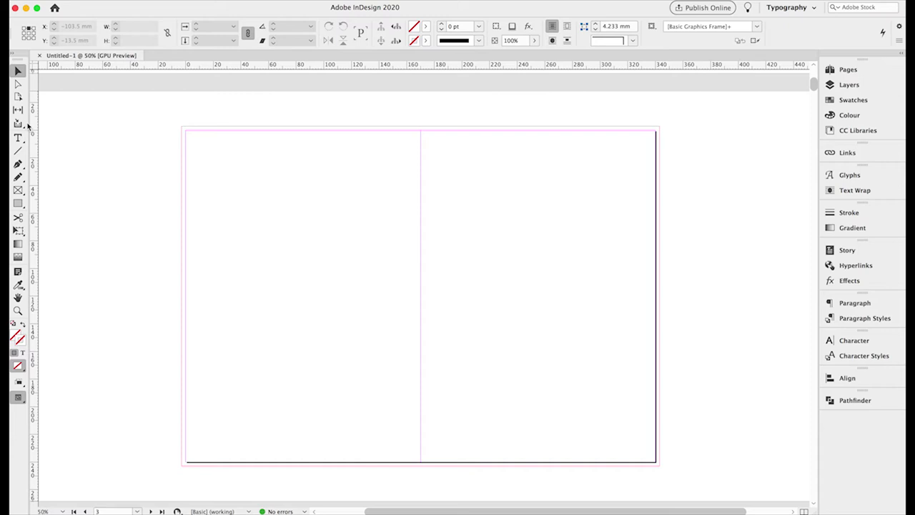
{"action": "left_click", "coordinate": [18, 138]}
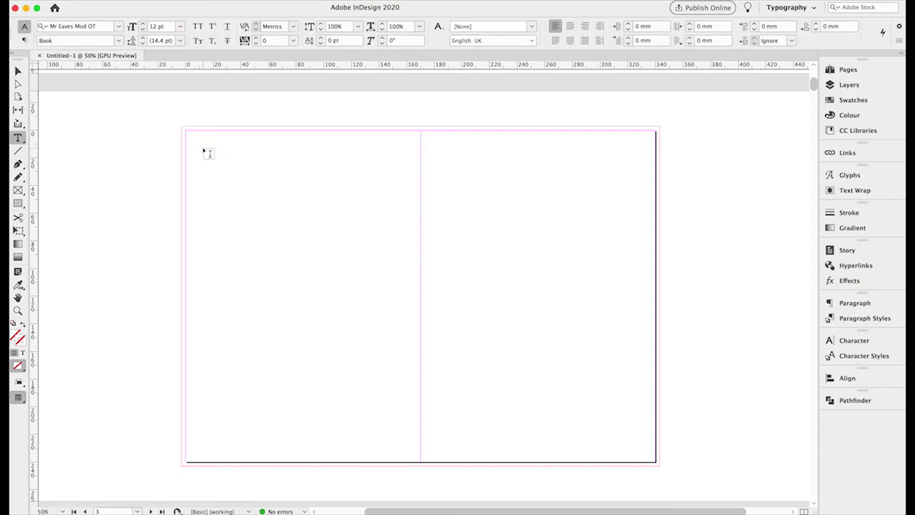
Draw a small text frame near page 2's top-left corner and zoom in on it.
{"action": "left_click_drag", "start_coordinate": [205, 148], "coordinate": [274, 153]}
{"action": "left_click", "coordinate": [19, 311]}
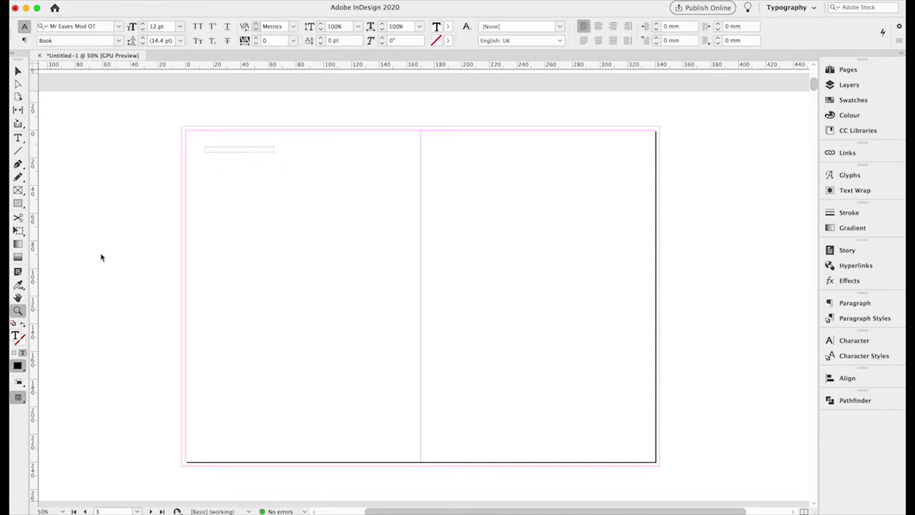
{"action": "left_click", "coordinate": [230, 152]}
{"action": "left_click", "coordinate": [460, 300]}
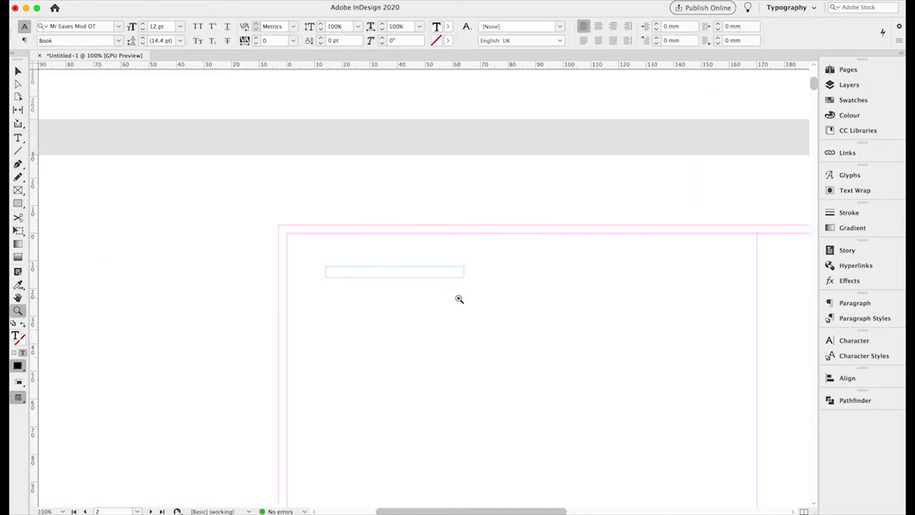
{"action": "left_click", "coordinate": [398, 272]}
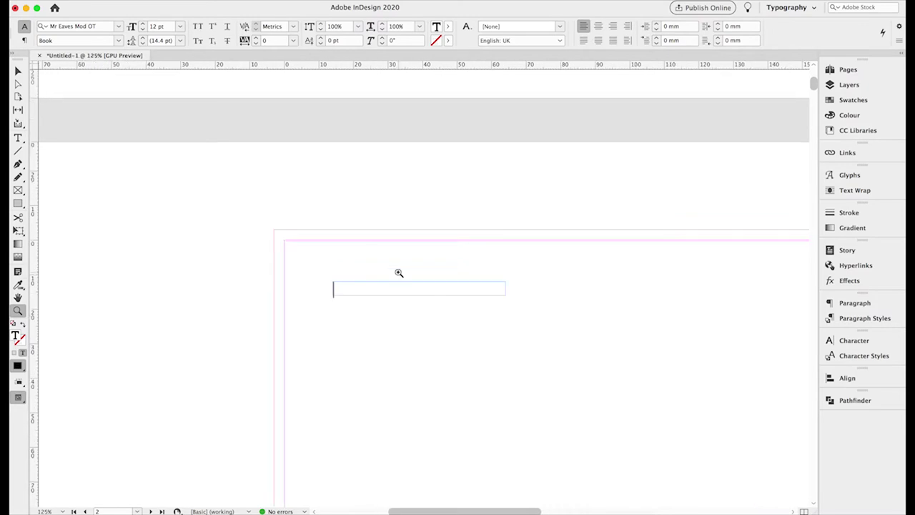
{"action": "left_click", "coordinate": [18, 137]}
Type STUDENTSWEBSITE.CO.UK in Helvetica Neue Medium, all caps, 7 pt.
{"action": "left_click", "coordinate": [119, 27]}
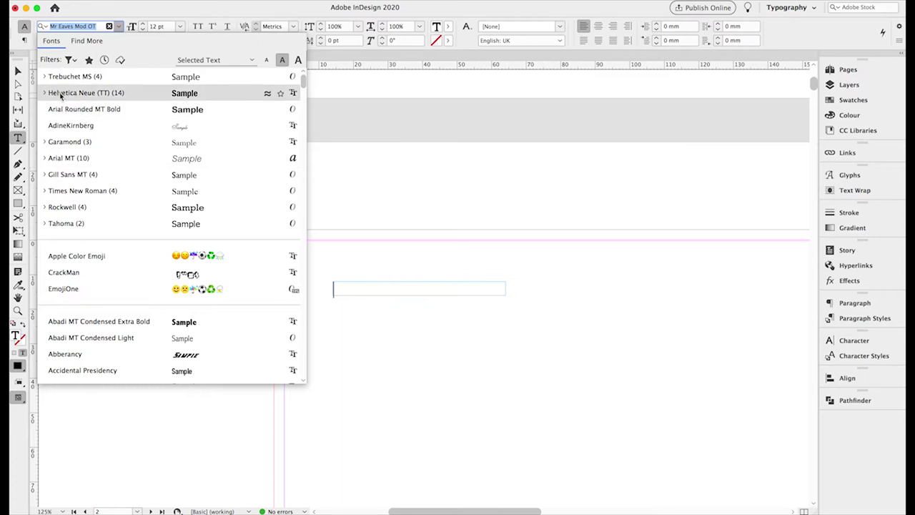
{"action": "left_click", "coordinate": [61, 93]}
{"action": "left_click", "coordinate": [120, 41]}
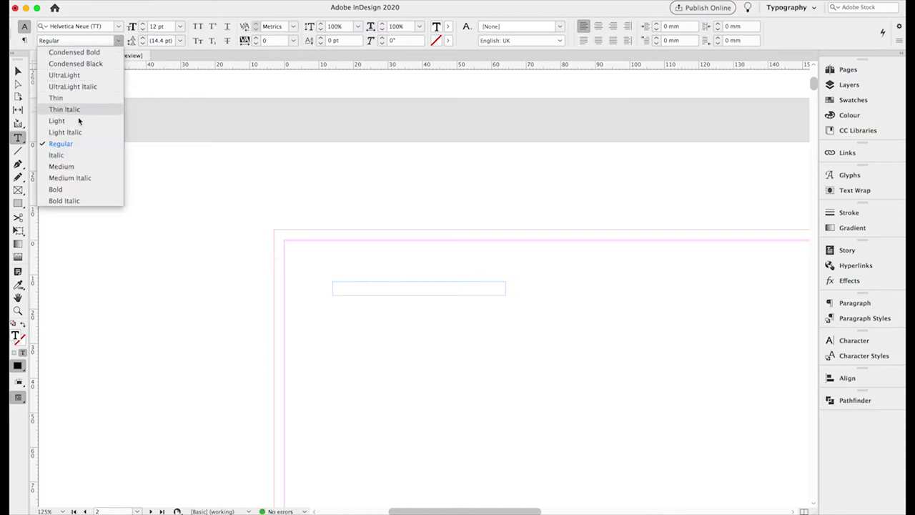
{"action": "left_click", "coordinate": [60, 166]}
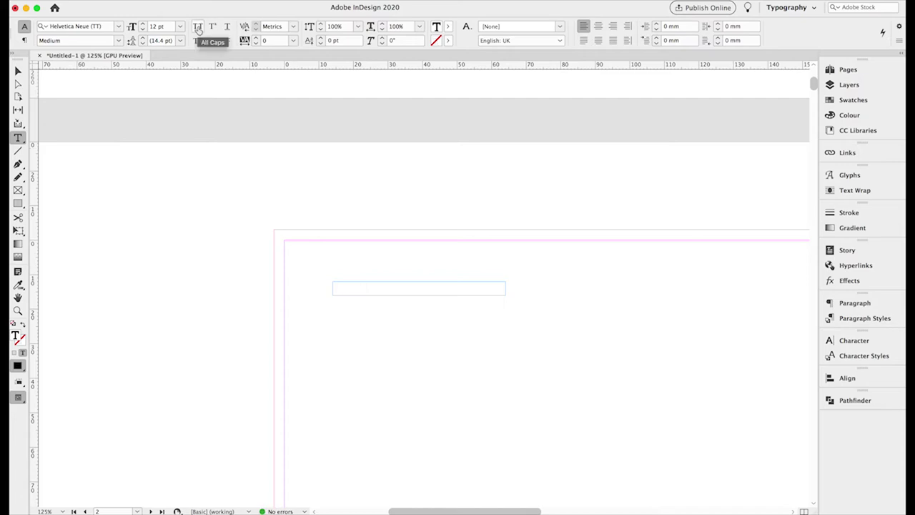
{"action": "left_click", "coordinate": [198, 27]}
{"action": "double_click", "coordinate": [153, 28]}
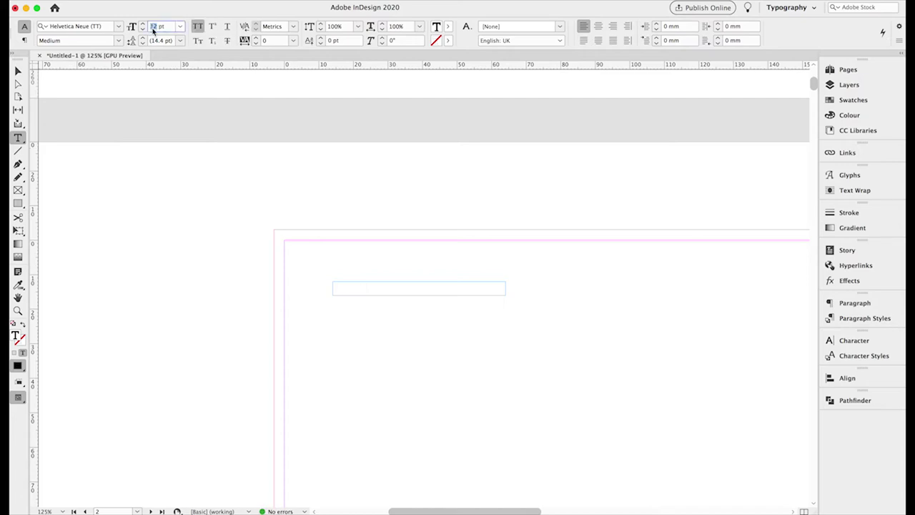
{"action": "type", "text": "7"}
{"action": "key", "text": "Return"}
{"action": "type", "text": "STUD"}
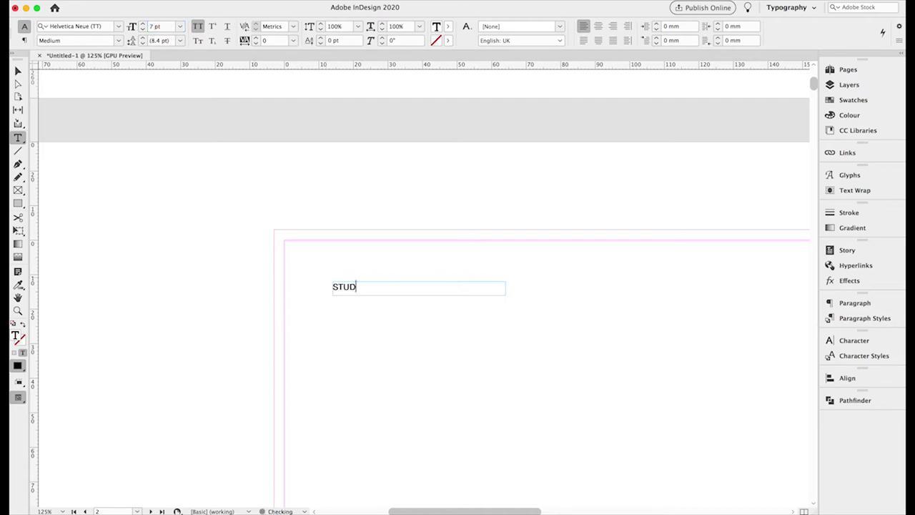
{"action": "type", "text": "ENTSWEBSITE.CO.UK"}
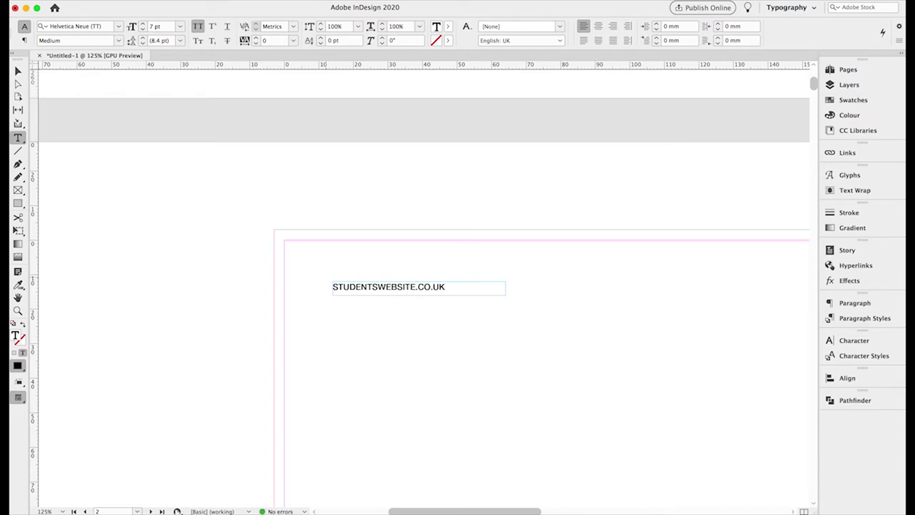
Give the web address tracking 100 and reduce it to 6 pt.
{"action": "key", "text": "super+a"}
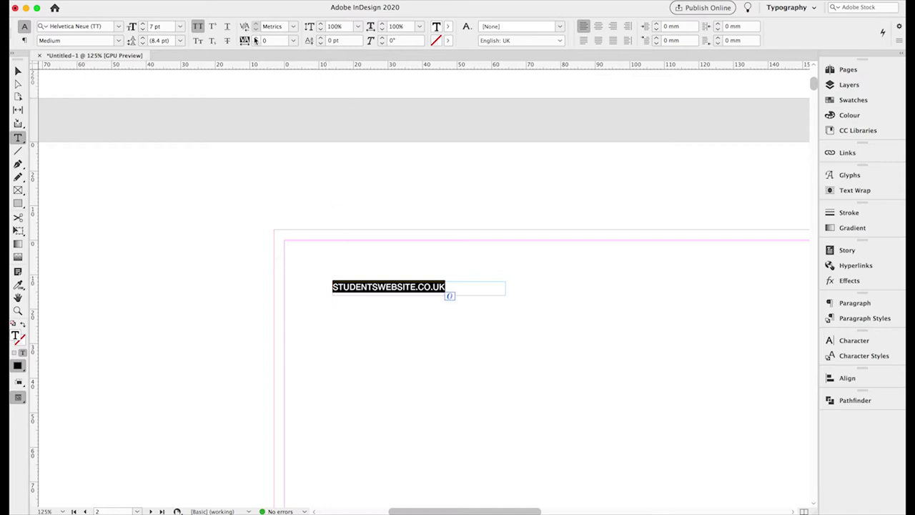
{"action": "left_click", "coordinate": [256, 38]}
{"action": "left_click", "coordinate": [256, 38]}
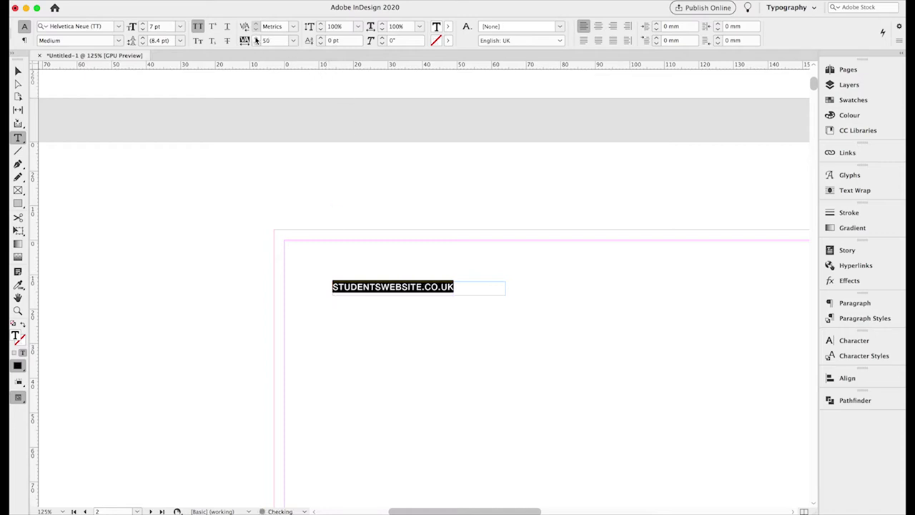
{"action": "left_click", "coordinate": [256, 37]}
{"action": "left_click", "coordinate": [256, 38]}
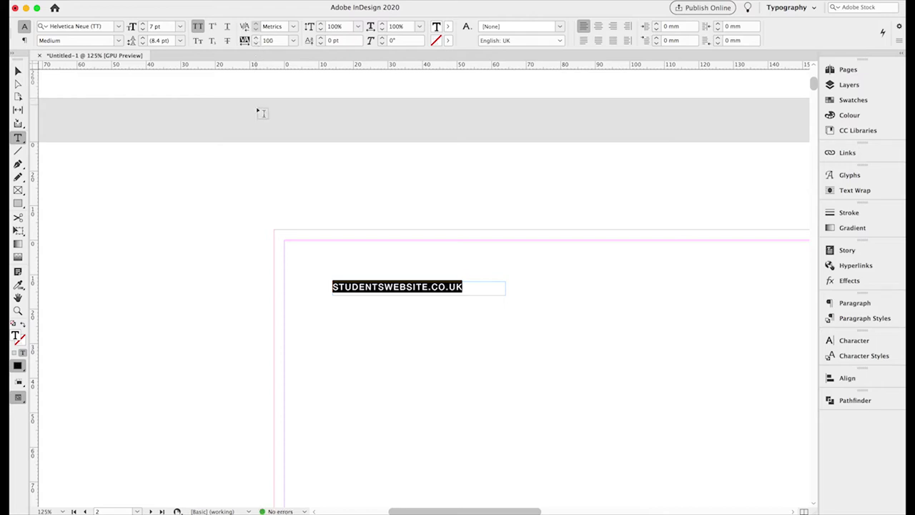
{"action": "left_click", "coordinate": [143, 30]}
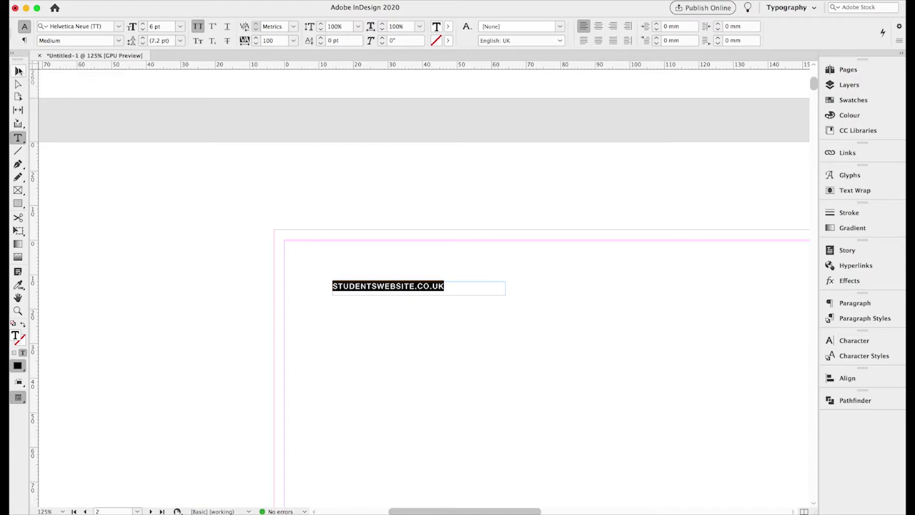
{"action": "left_click", "coordinate": [18, 71]}
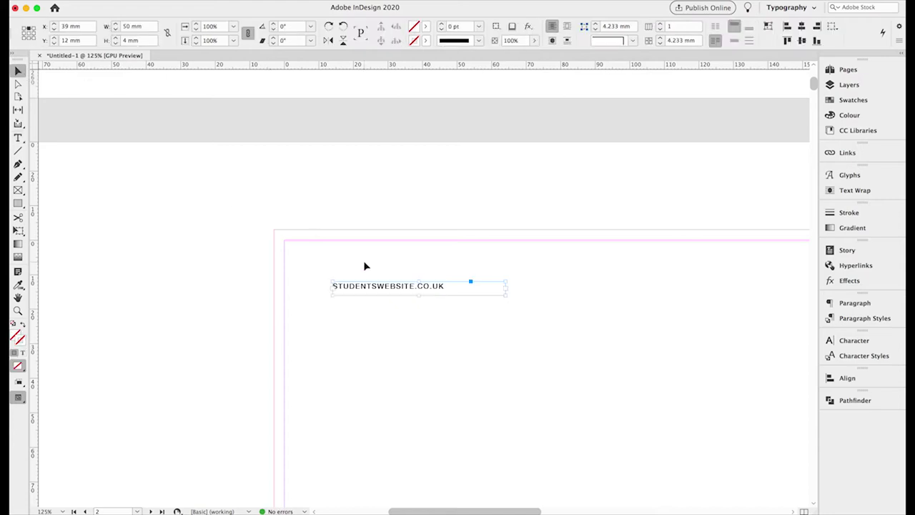
Duplicate the web address frame, turn it vertical, and move it to the left margin.
{"action": "left_click", "coordinate": [101, 2]}
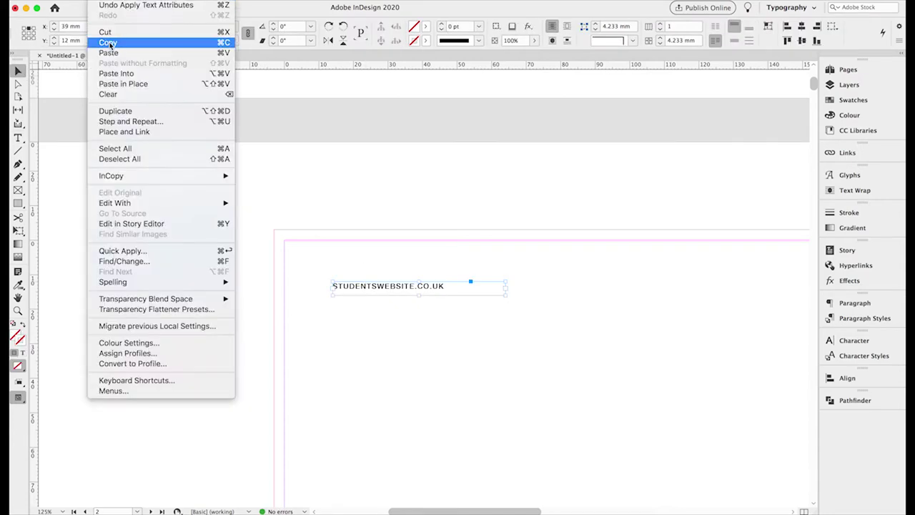
{"action": "left_click", "coordinate": [108, 43]}
{"action": "left_click", "coordinate": [101, 2]}
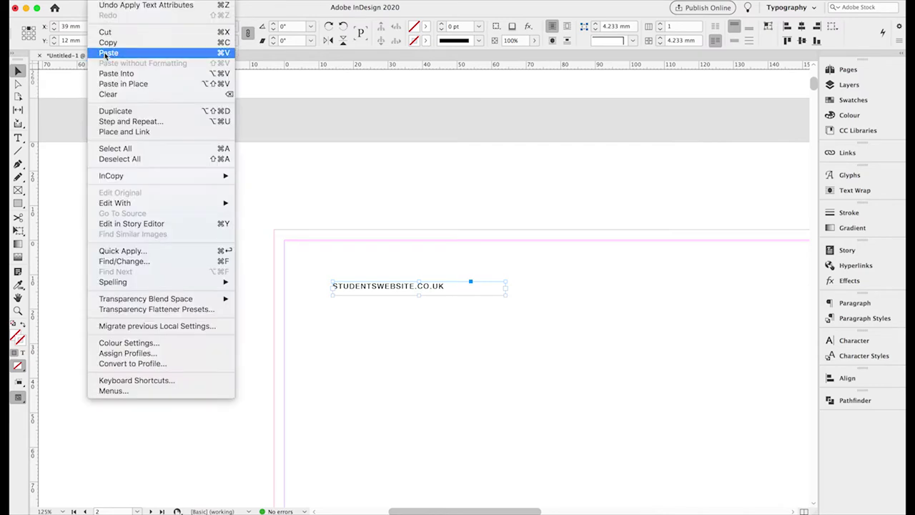
{"action": "left_click", "coordinate": [108, 50]}
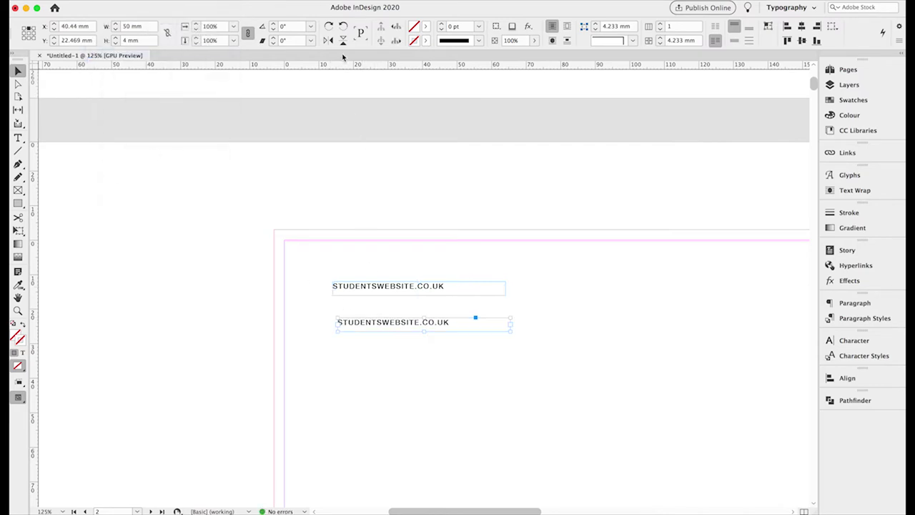
{"action": "left_click", "coordinate": [328, 26]}
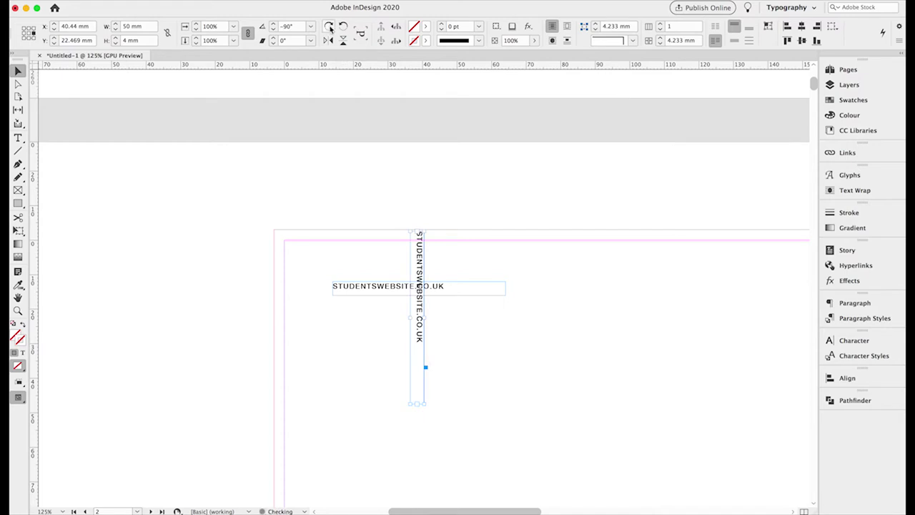
{"action": "left_click", "coordinate": [329, 26]}
{"action": "left_click", "coordinate": [329, 26]}
{"action": "left_click_drag", "start_coordinate": [431, 329], "coordinate": [326, 394]}
Use the top reference point and align the vertical text to the top of its frame.
{"action": "left_click", "coordinate": [332, 286]}
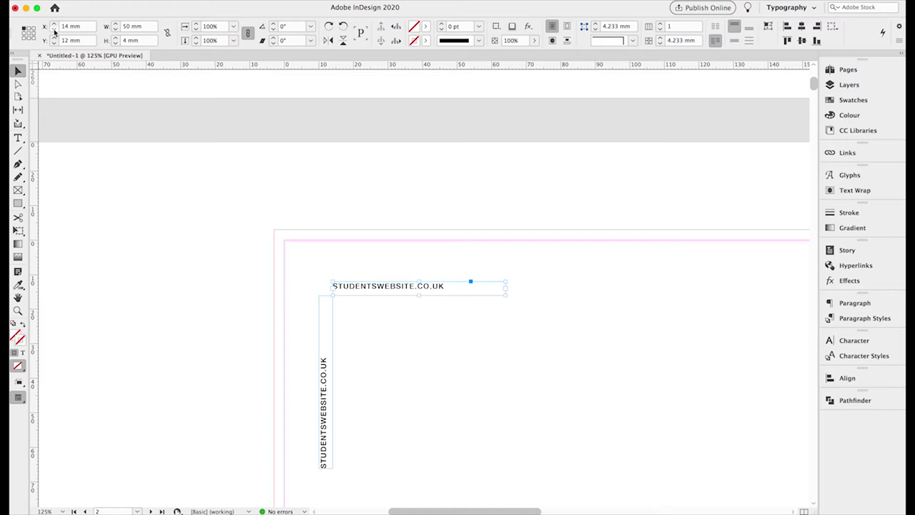
{"action": "left_click", "coordinate": [321, 342]}
{"action": "left_click", "coordinate": [24, 30]}
{"action": "left_click", "coordinate": [18, 138]}
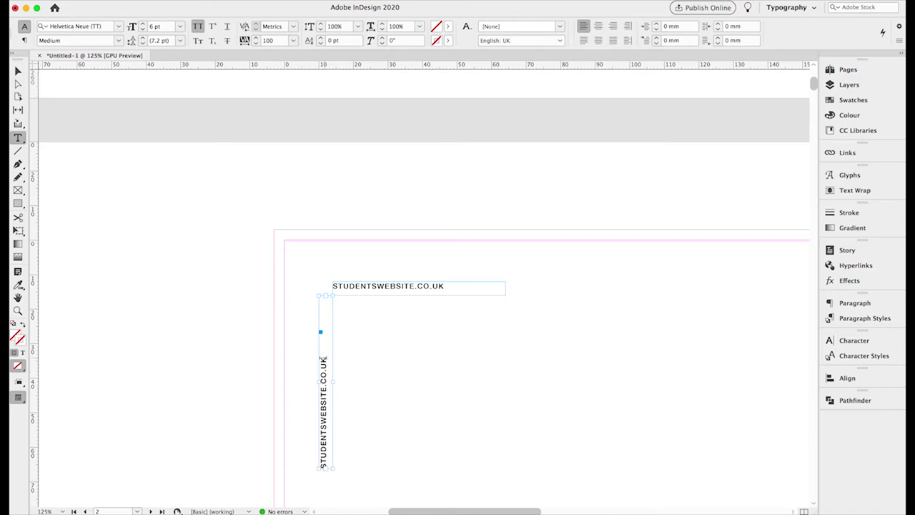
{"action": "triple_click", "coordinate": [323, 359]}
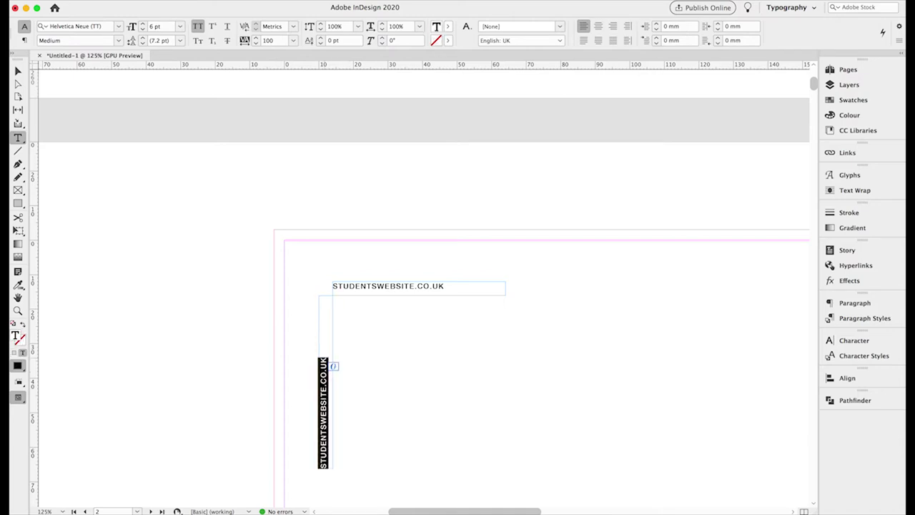
{"action": "left_click", "coordinate": [612, 27]}
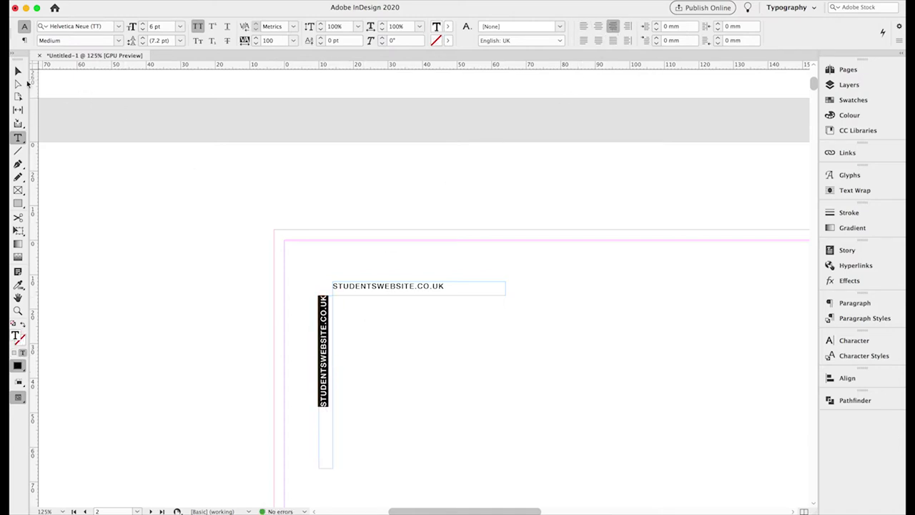
{"action": "left_click", "coordinate": [18, 71]}
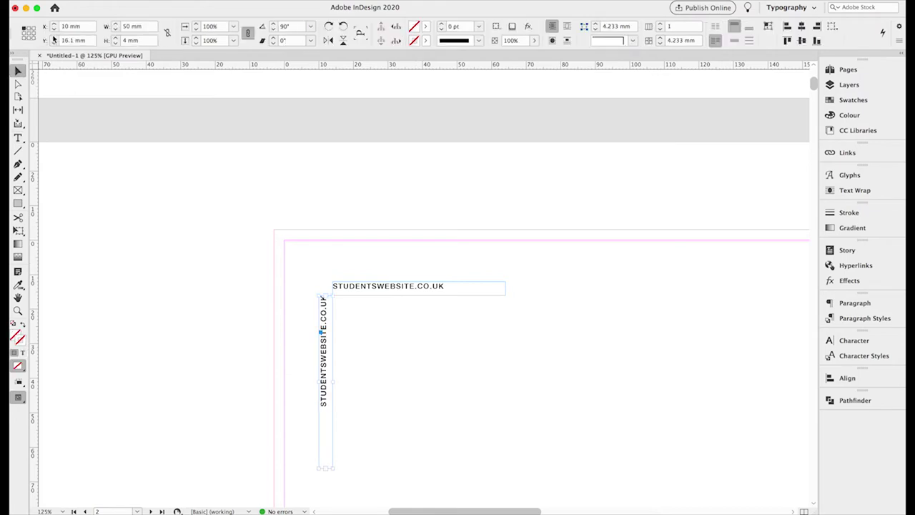
Position the vertical frame at X 10 mm, Y 20 mm.
{"action": "left_click", "coordinate": [53, 43]}
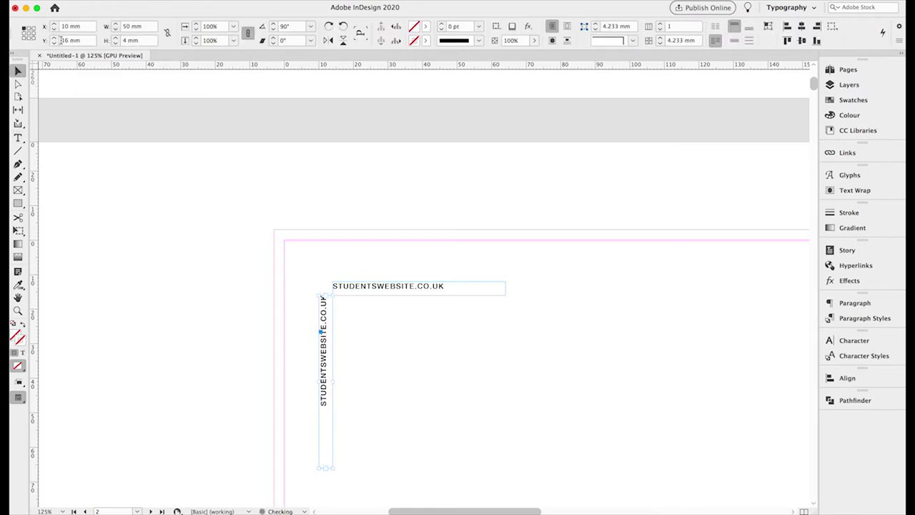
{"action": "left_click", "coordinate": [53, 39]}
{"action": "left_click", "coordinate": [53, 40]}
{"action": "left_click", "coordinate": [54, 39]}
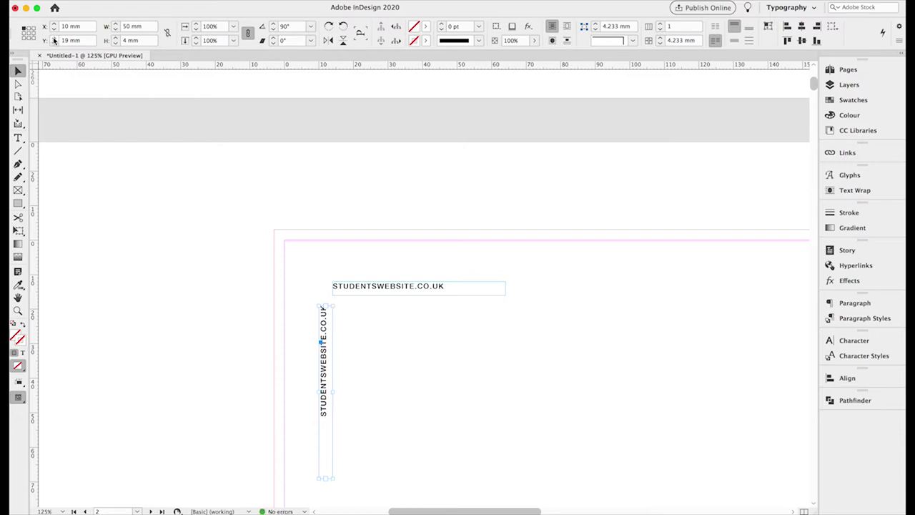
{"action": "left_click", "coordinate": [54, 40]}
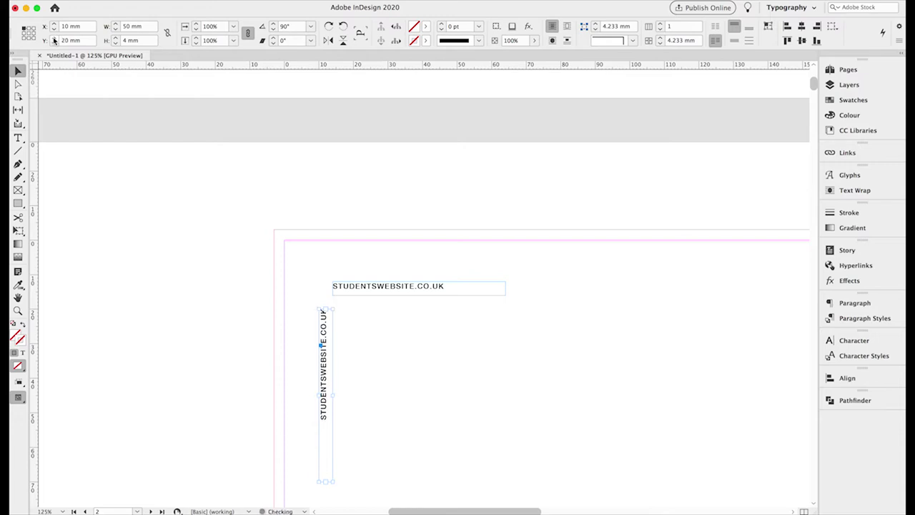
{"action": "left_click", "coordinate": [18, 138]}
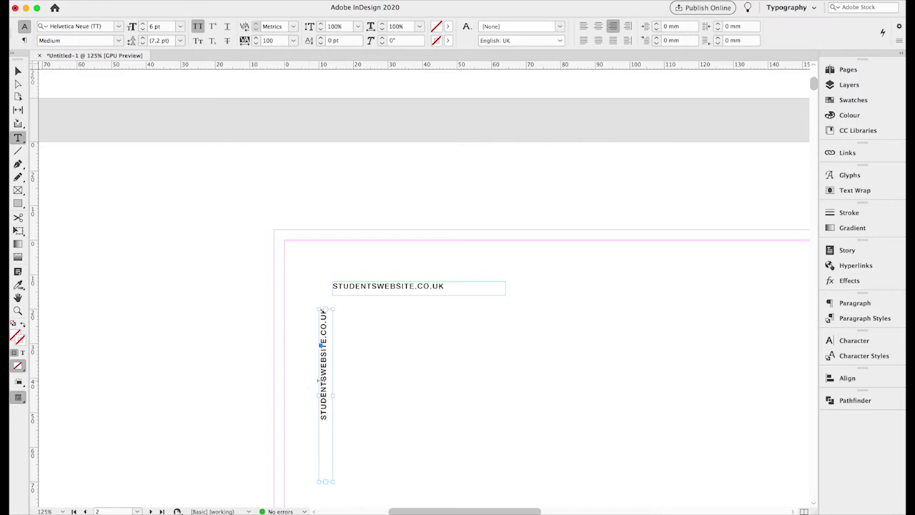
Replace the vertical text with the site's contact e-mail address and make the frame 60 mm long.
{"action": "key", "text": "super+a"}
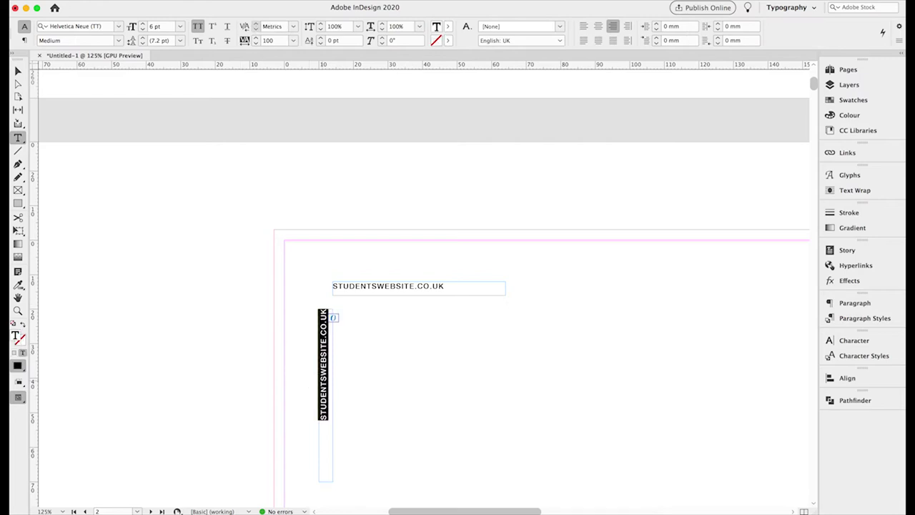
{"action": "key", "text": "BackSpace"}
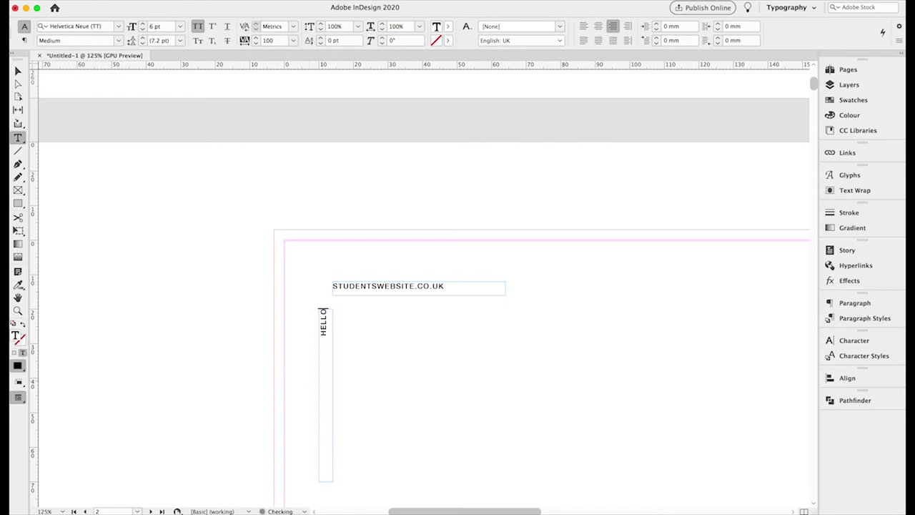
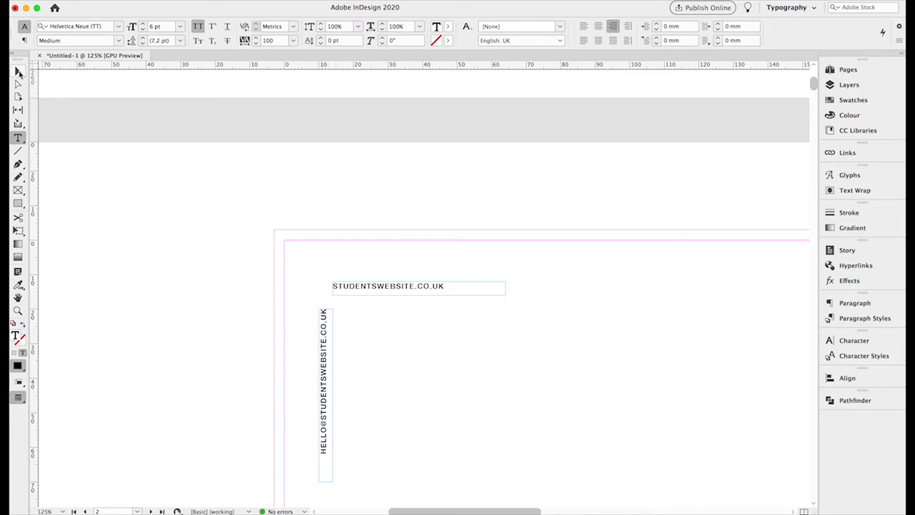
{"action": "left_click", "coordinate": [17, 71]}
{"action": "left_click", "coordinate": [115, 24]}
{"action": "scroll", "coordinate": [449, 248], "scroll_direction": "right", "scroll_amount": 3}
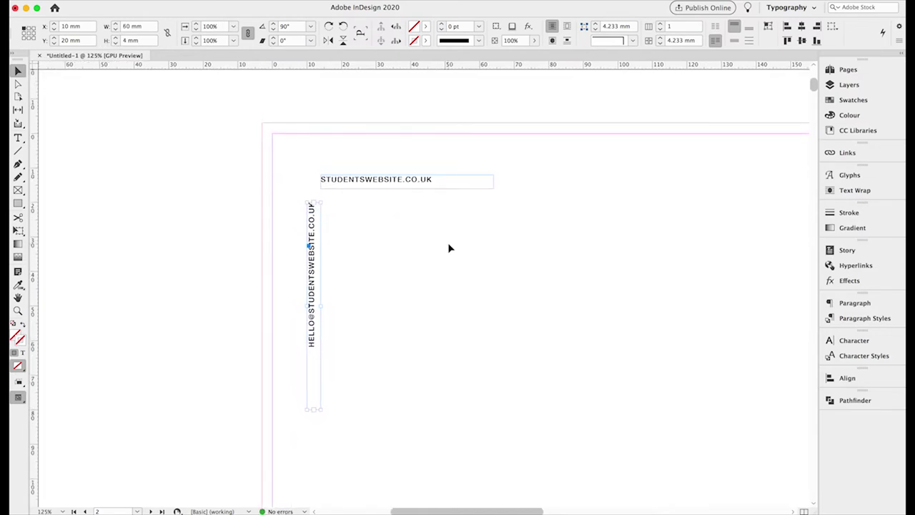
{"action": "scroll", "coordinate": [449, 248], "scroll_direction": "down", "scroll_amount": 3}
{"action": "left_click", "coordinate": [437, 263]}
Copy and paste the top STUDENTSWEBSITE.CO.UK frame.
{"action": "scroll", "coordinate": [437, 265], "scroll_direction": "right", "scroll_amount": 2}
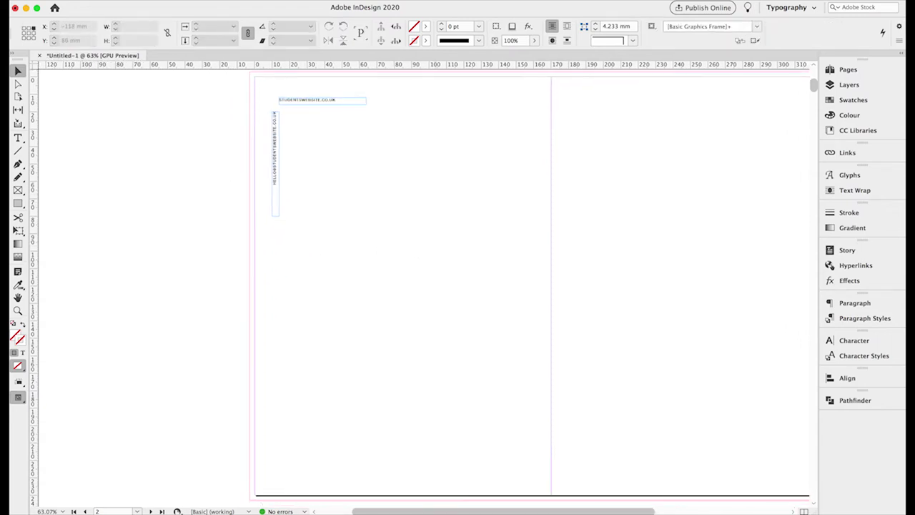
{"action": "left_click", "coordinate": [17, 138]}
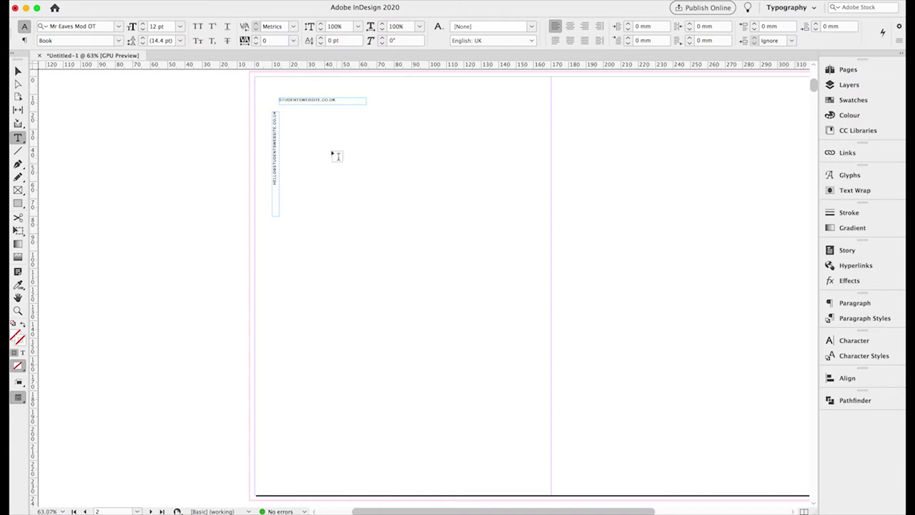
{"action": "left_click", "coordinate": [18, 71]}
{"action": "left_click", "coordinate": [317, 103]}
{"action": "left_click", "coordinate": [100, 0]}
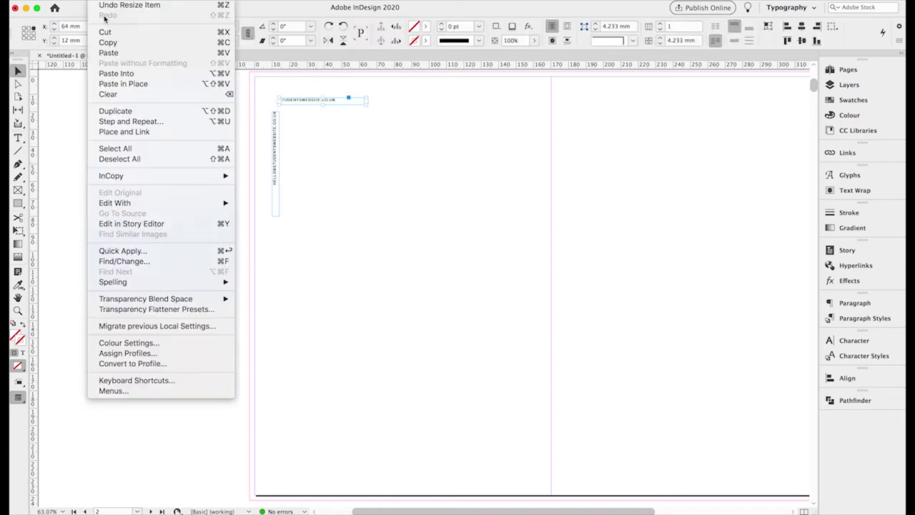
{"action": "left_click", "coordinate": [108, 43]}
{"action": "left_click", "coordinate": [101, 3]}
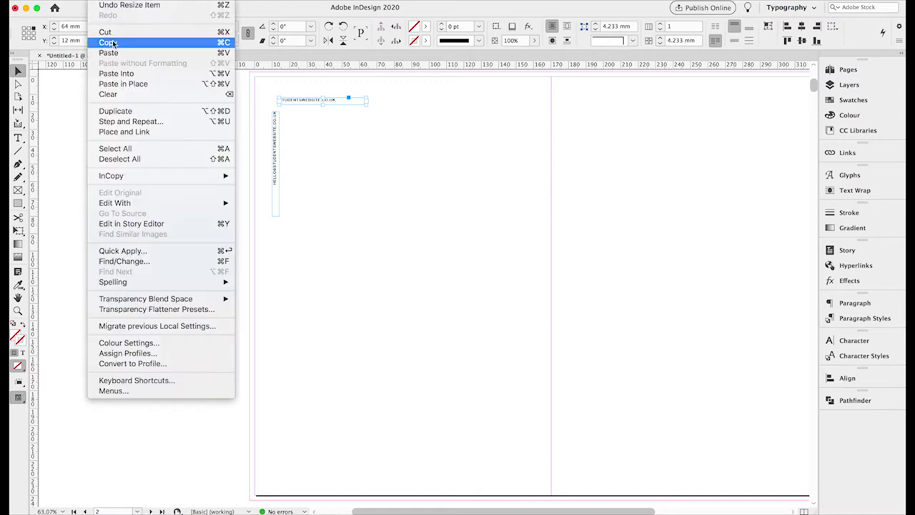
{"action": "left_click", "coordinate": [112, 54]}
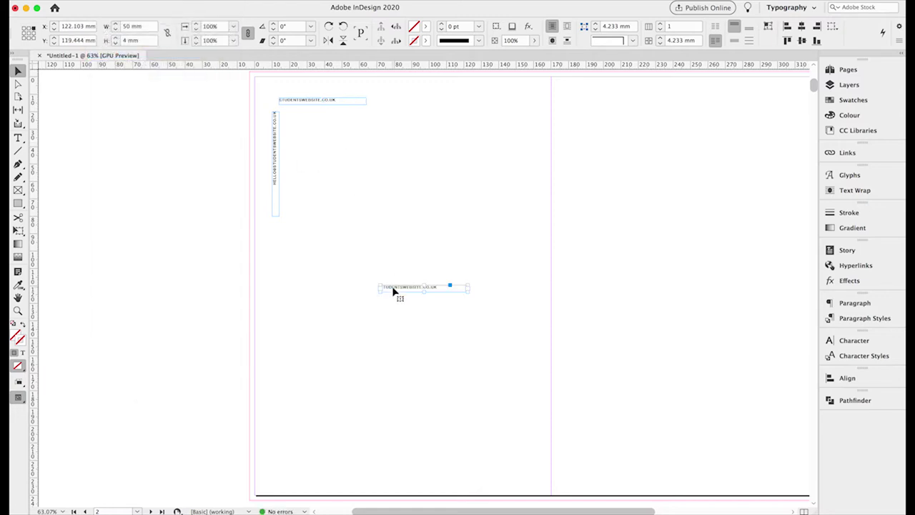
Move the pasted frame to Y 40 mm and enlarge it to 65 × 55 mm.
{"action": "left_click_drag", "start_coordinate": [393, 291], "coordinate": [346, 151]}
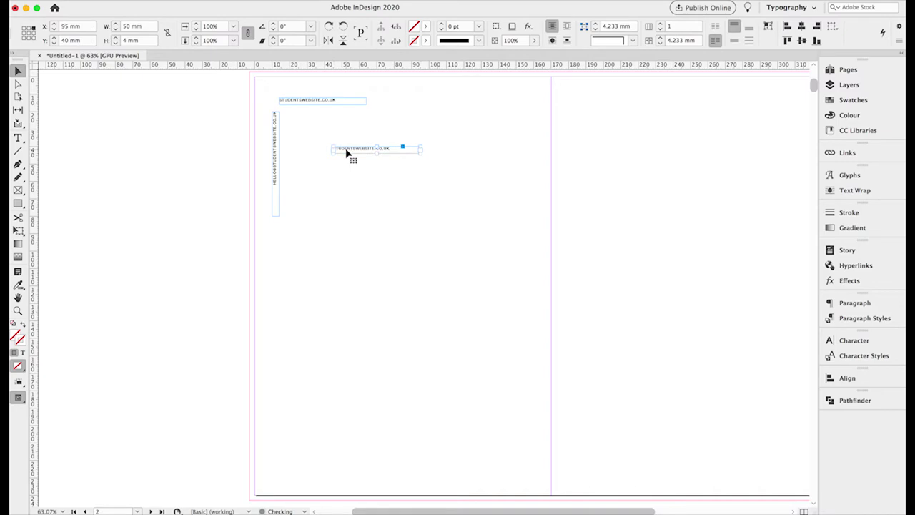
{"action": "left_click_drag", "start_coordinate": [421, 155], "coordinate": [447, 243]}
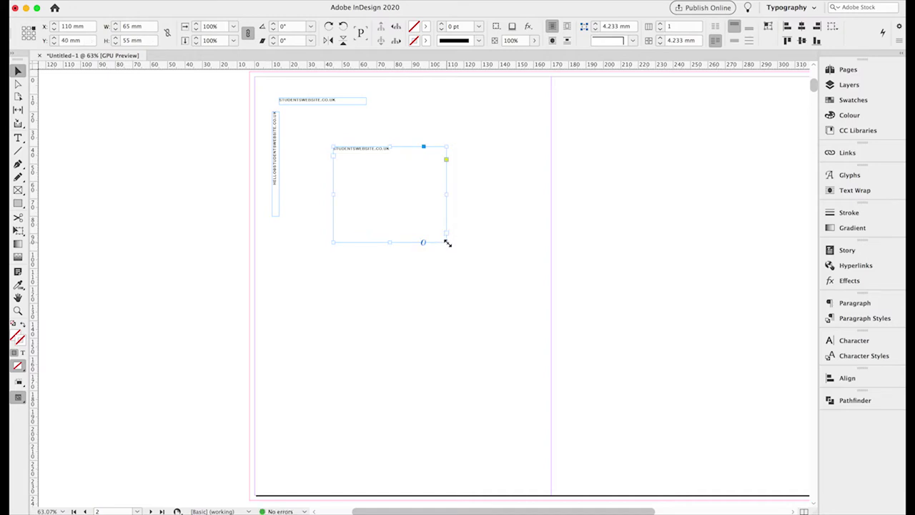
{"action": "left_click", "coordinate": [18, 137]}
{"action": "left_click", "coordinate": [395, 193]}
Turn off all caps and type the placeholder paragraph beginning 'Some text about your work'.
{"action": "key", "text": "super+a"}
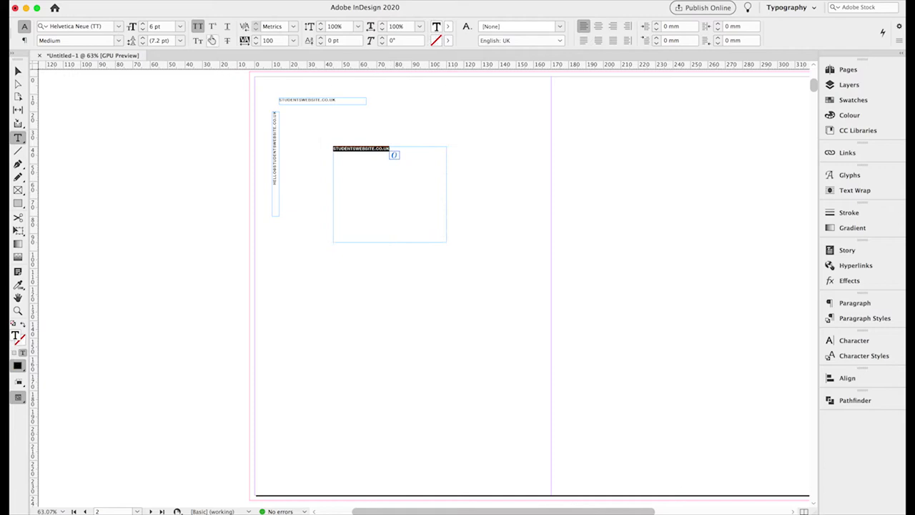
{"action": "left_click", "coordinate": [200, 29]}
{"action": "type", "text": "Some text"}
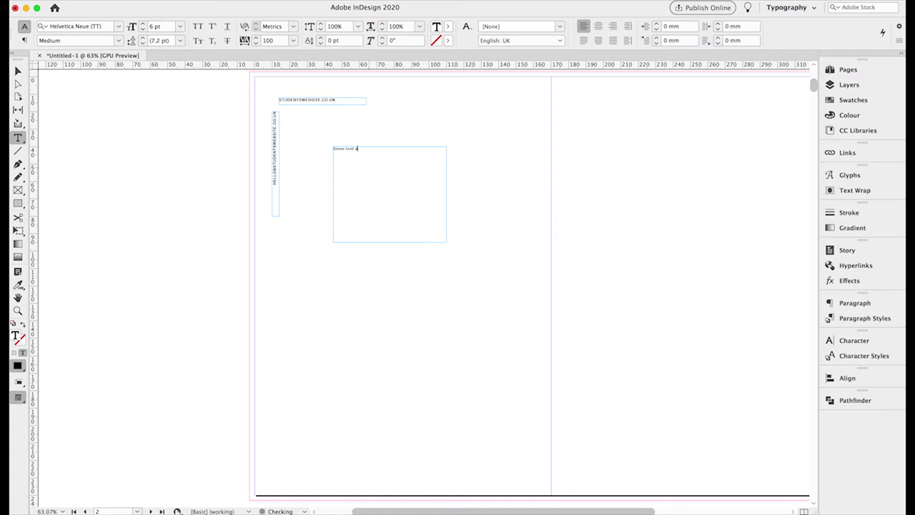
{"action": "type", "text": "about your work that really entices people"}
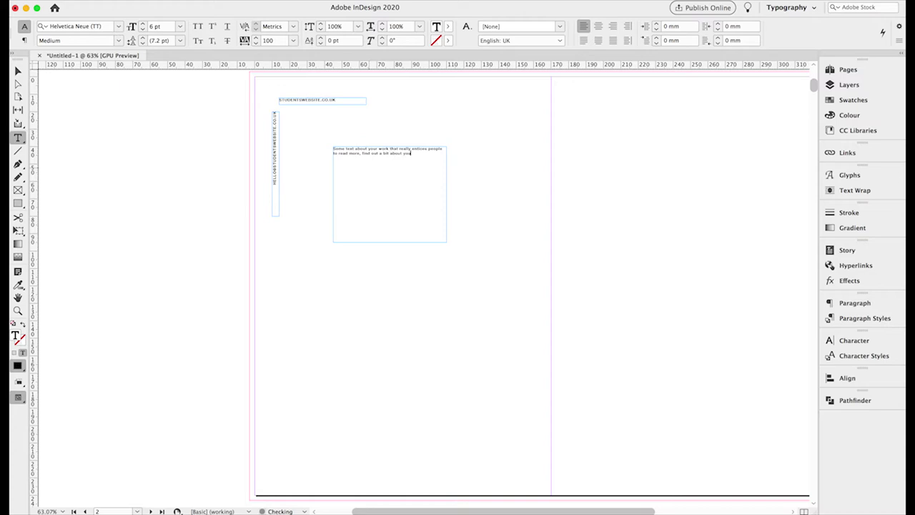
{"action": "type", "text": "r practice, your c"}
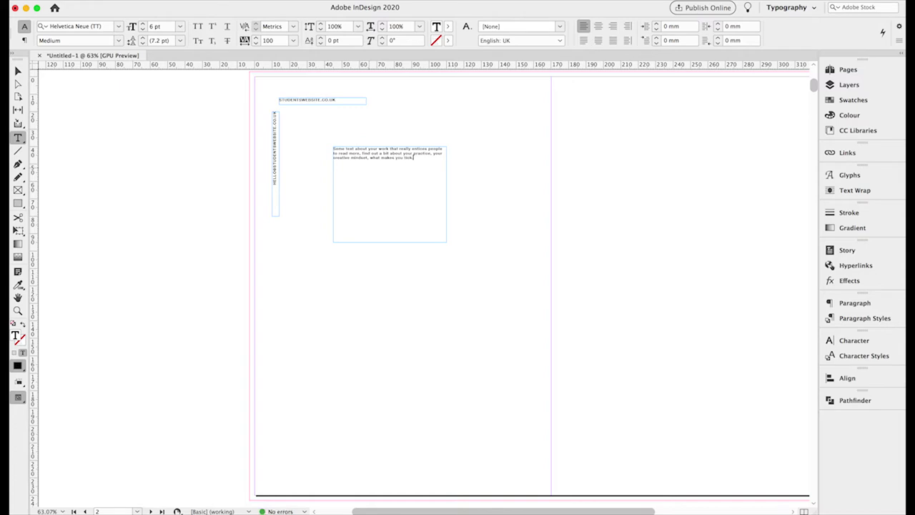
Paste repeated copies of the paragraph after 'tick.', separated by blank lines.
{"action": "key", "text": "super+a"}
{"action": "left_click", "coordinate": [414, 158]}
{"action": "key", "text": "Return"}
{"action": "key", "text": "Return"}
{"action": "key", "text": "super+v"}
{"action": "key", "text": "super+v"}
{"action": "key", "text": "Return"}
{"action": "key", "text": "Return"}
{"action": "key", "text": "super+v"}
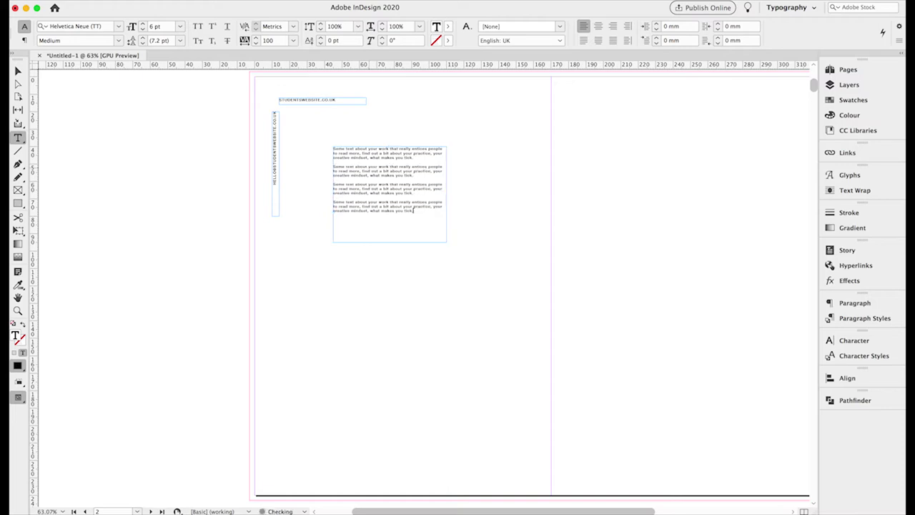
{"action": "key", "text": "super+v"}
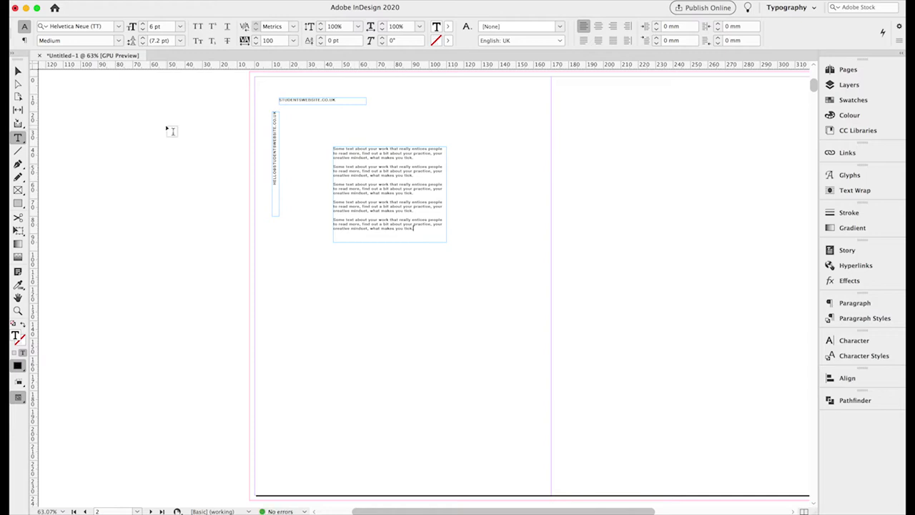
{"action": "key", "text": "super+a"}
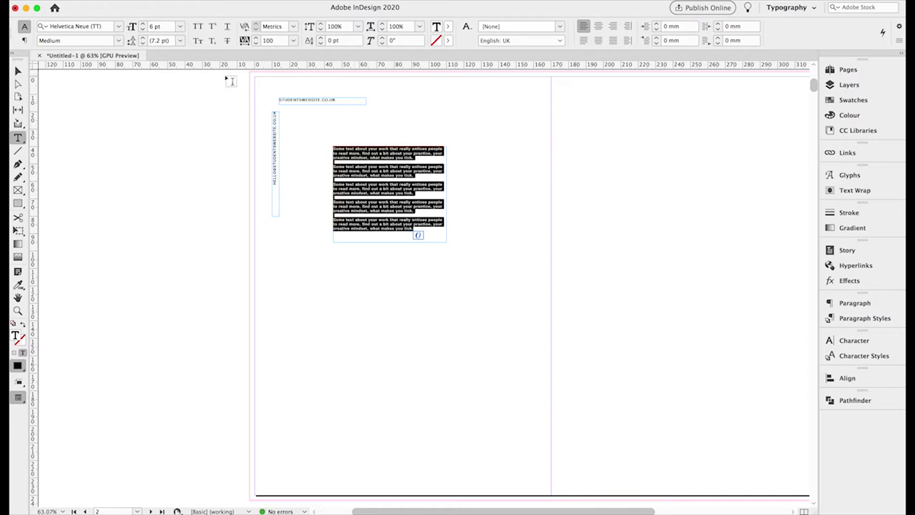
Raise the body text to 8 pt and delete the second and third paragraphs.
{"action": "left_click", "coordinate": [143, 23]}
{"action": "left_click", "coordinate": [143, 23]}
{"action": "left_click", "coordinate": [398, 231]}
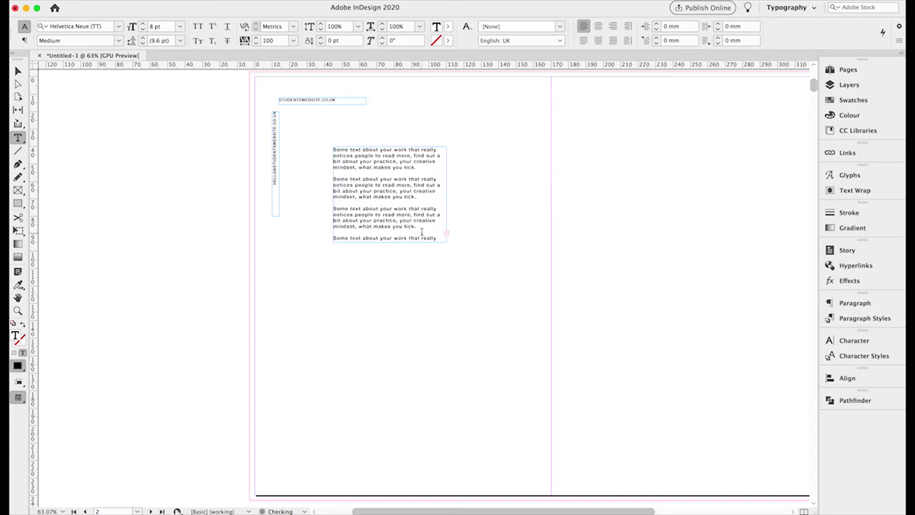
{"action": "left_click_drag", "start_coordinate": [421, 228], "coordinate": [326, 175]}
{"action": "key", "text": "BackSpace"}
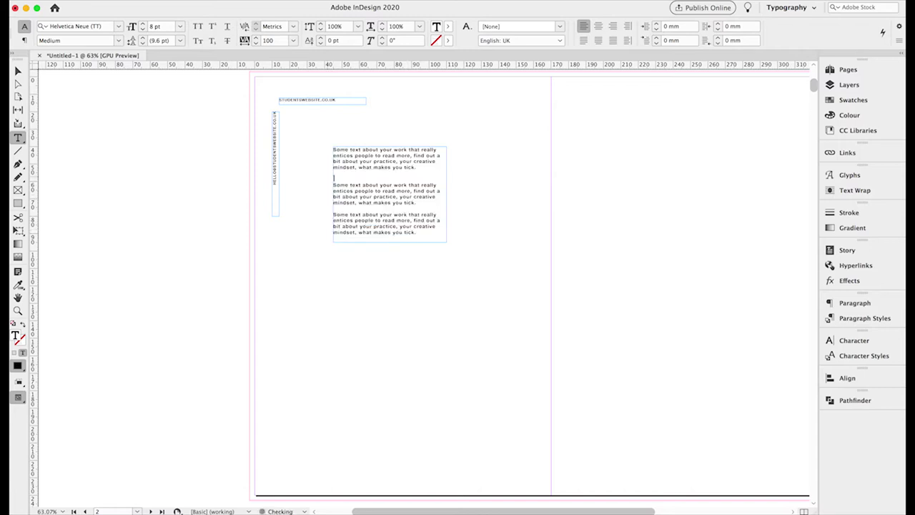
Set all body text to Helvetica Neue Regular with tracking 50.
{"action": "key", "text": "super+a"}
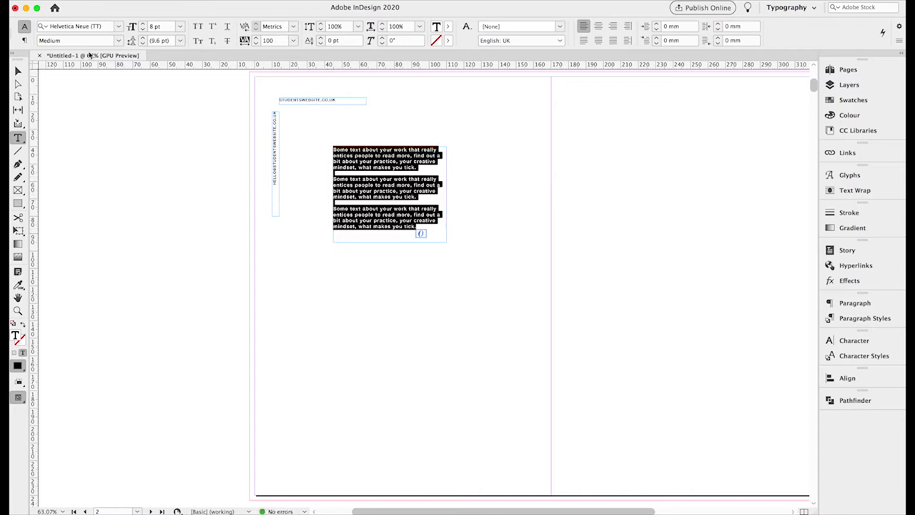
{"action": "left_click", "coordinate": [119, 41]}
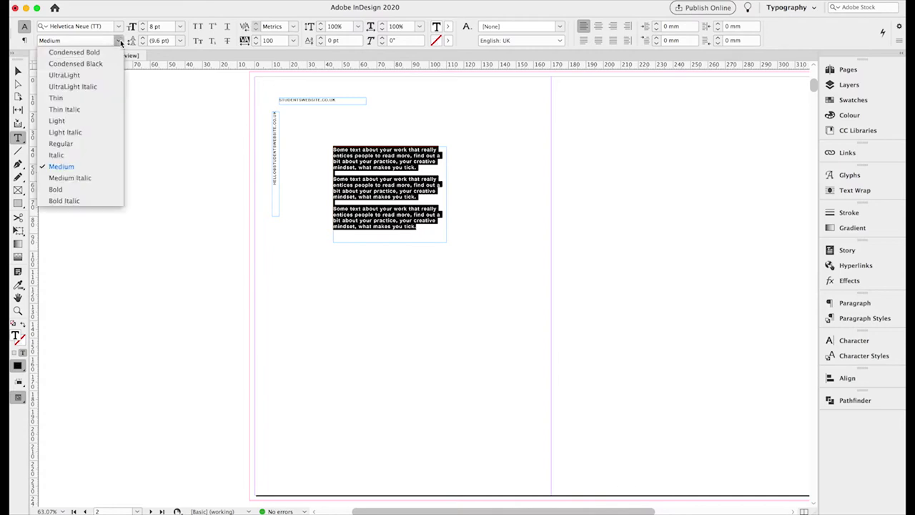
{"action": "left_click", "coordinate": [60, 144]}
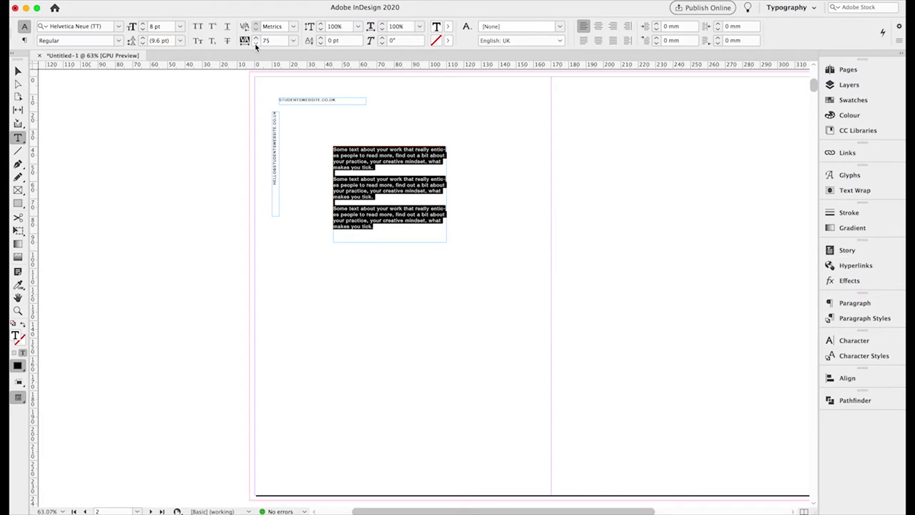
{"action": "left_click", "coordinate": [256, 44]}
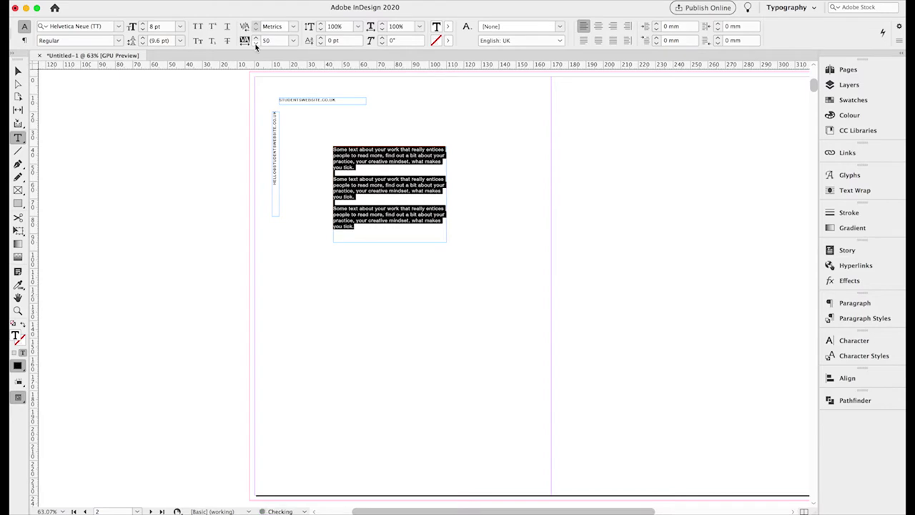
{"action": "left_click", "coordinate": [372, 178]}
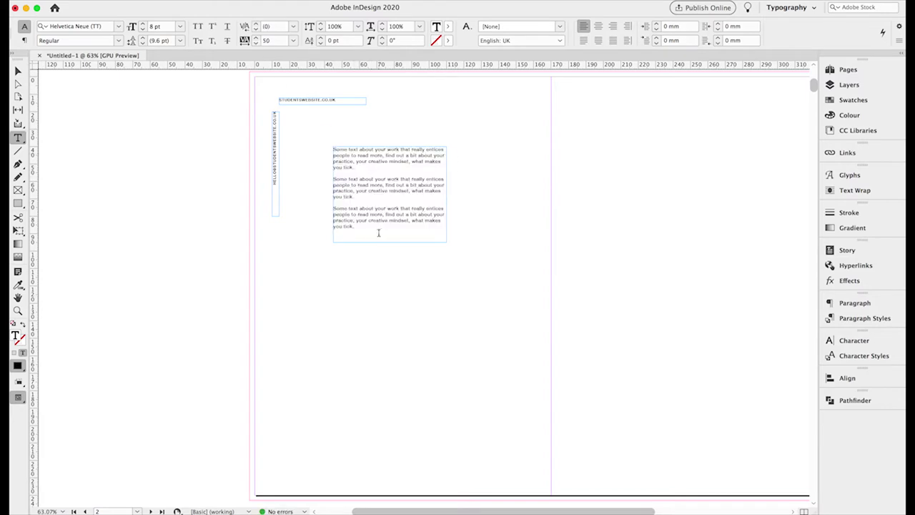
{"action": "left_click", "coordinate": [19, 71]}
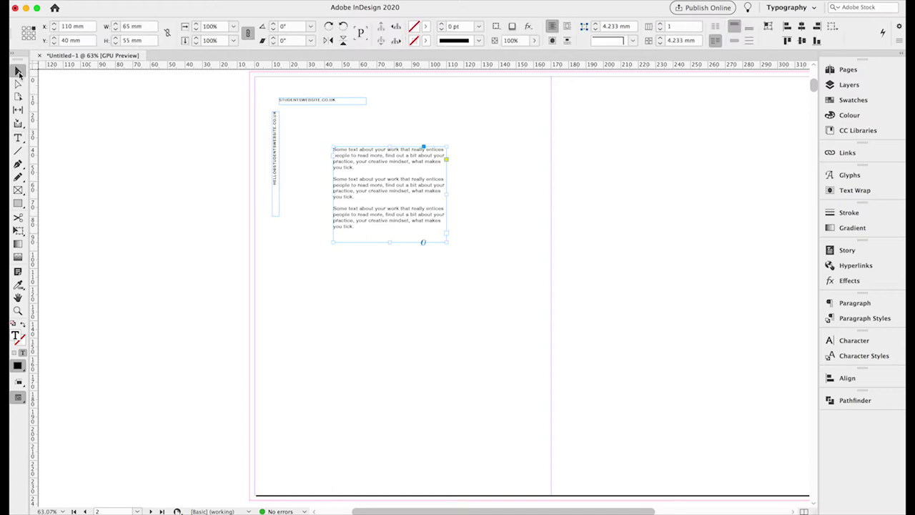
Paste a copy of the body frame, rotate it 90° clockwise, and place it at X 35, Y 169 mm.
{"action": "left_click", "coordinate": [126, 180]}
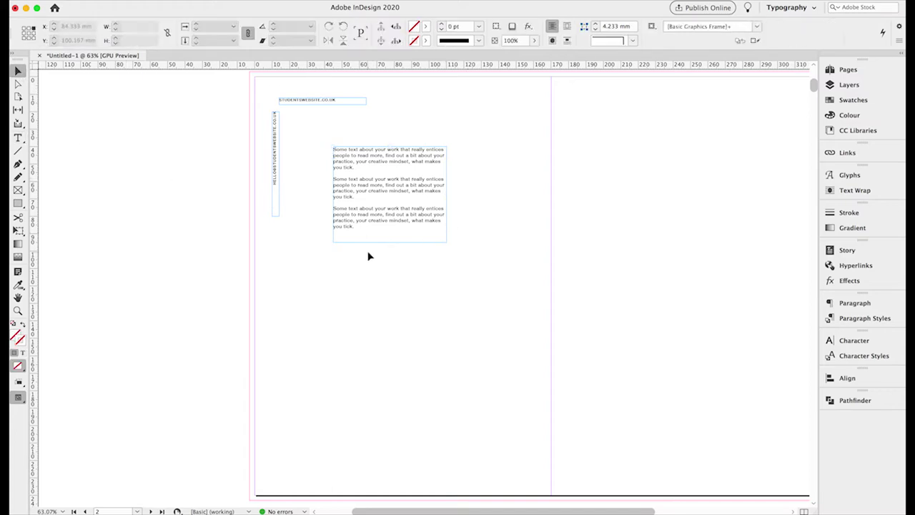
{"action": "left_click", "coordinate": [354, 186]}
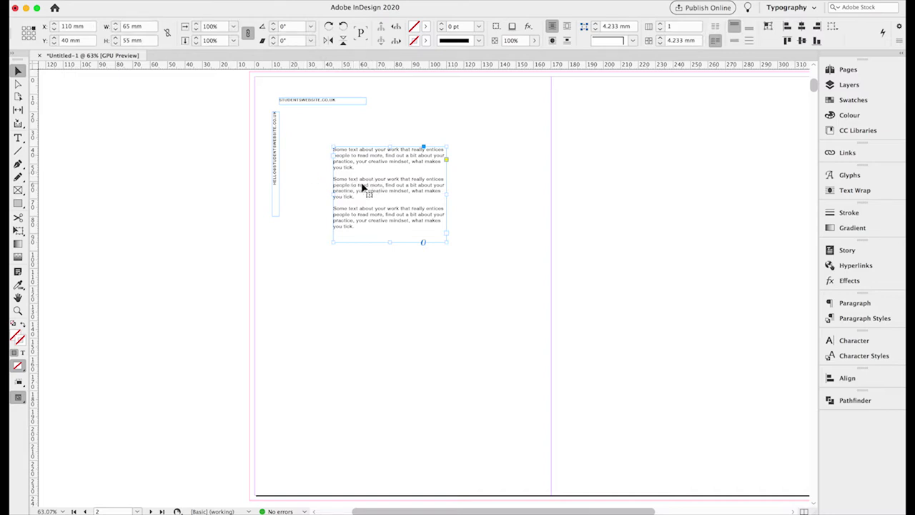
{"action": "key", "text": "super+v"}
{"action": "left_click_drag", "start_coordinate": [368, 286], "coordinate": [300, 335]}
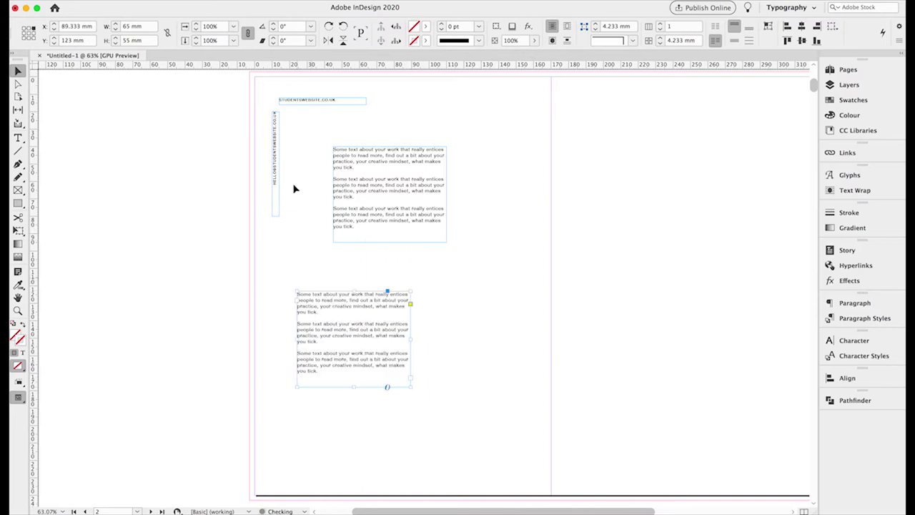
{"action": "left_click", "coordinate": [329, 26]}
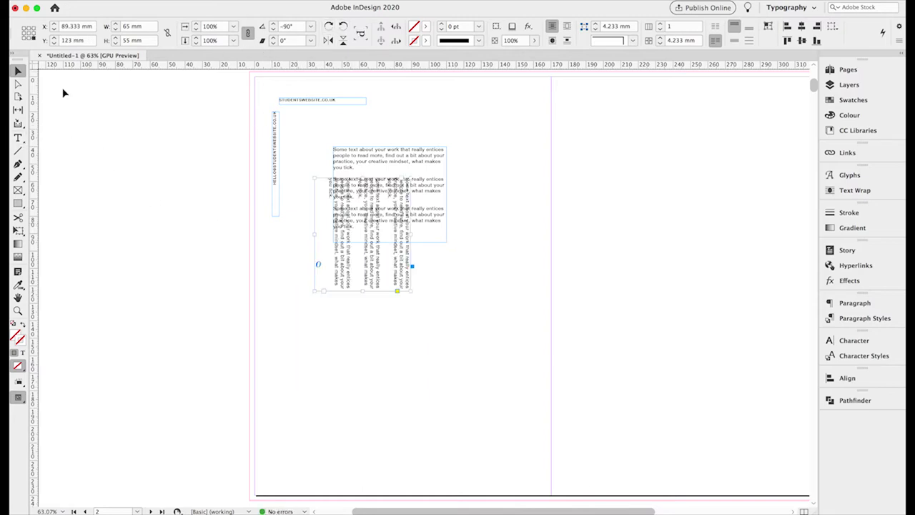
{"action": "left_click_drag", "start_coordinate": [344, 270], "coordinate": [283, 342]}
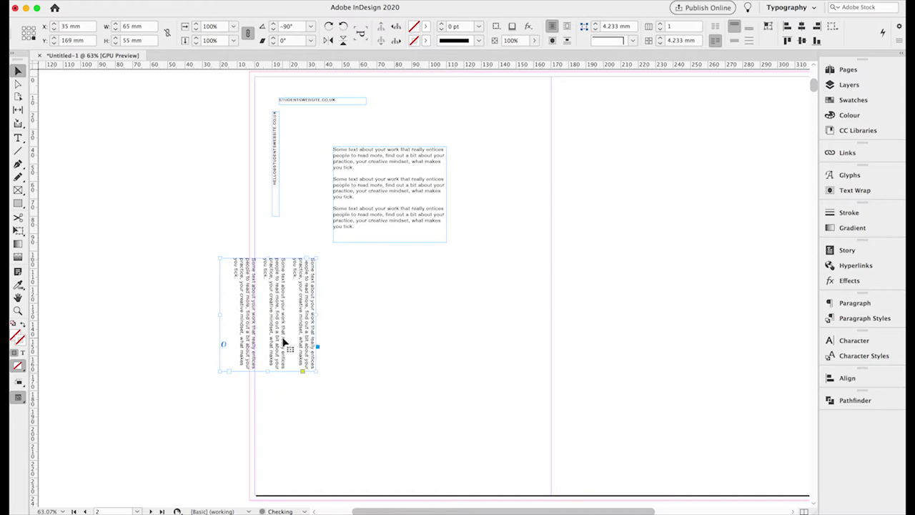
Select all the rotated frame's text and zoom in on it.
{"action": "left_click", "coordinate": [18, 137]}
{"action": "left_click", "coordinate": [289, 307]}
{"action": "key", "text": "super+a"}
{"action": "left_click", "coordinate": [18, 309]}
{"action": "left_click", "coordinate": [310, 306]}
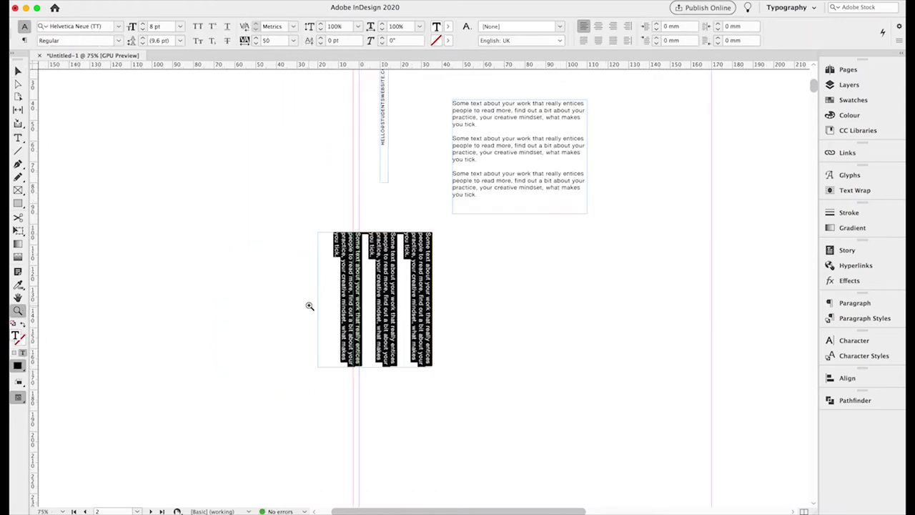
Replace the rotated frame's placeholder text with 'Picture credit - work on acrylic with brush'.
{"action": "left_click", "coordinate": [412, 308]}
{"action": "left_click", "coordinate": [451, 286]}
{"action": "left_click", "coordinate": [18, 137]}
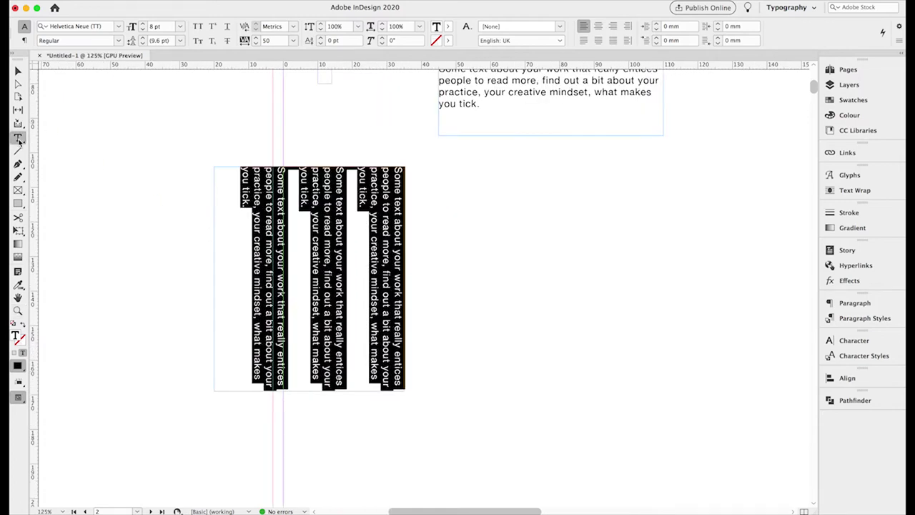
{"action": "key", "text": "BackSpace"}
{"action": "type", "text": "Picture credit"}
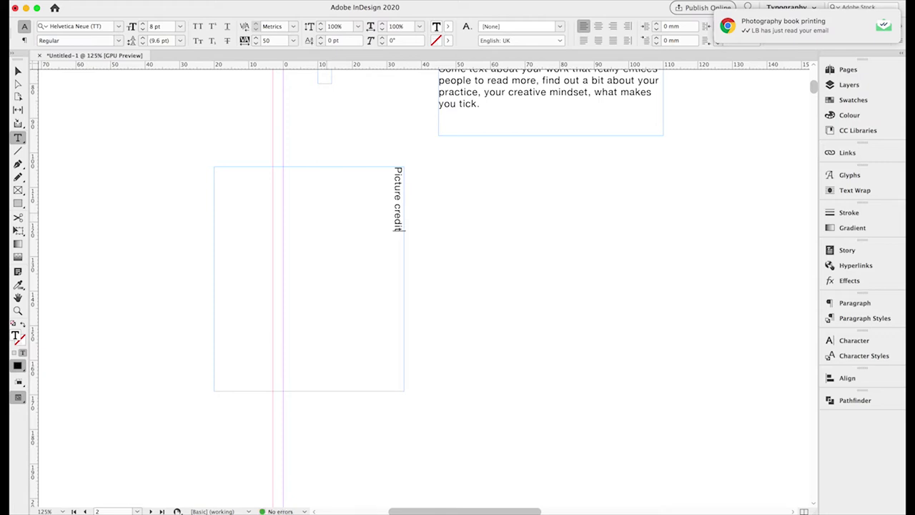
{"action": "type", "text": "picture"}
{"action": "key", "text": "BackSpace"}
{"action": "key", "text": "BackSpace"}
{"action": "key", "text": "BackSpace"}
{"action": "key", "text": "BackSpace"}
{"action": "key", "text": "BackSpace"}
{"action": "key", "text": "BackSpace"}
{"action": "key", "text": "BackSpace"}
{"action": "key", "text": "BackSpace"}
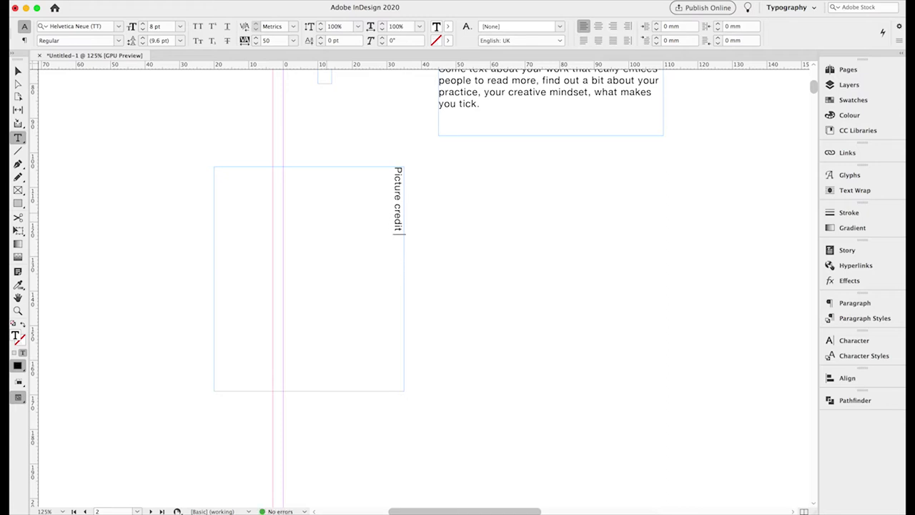
{"action": "type", "text": "- work on acrylic with"}
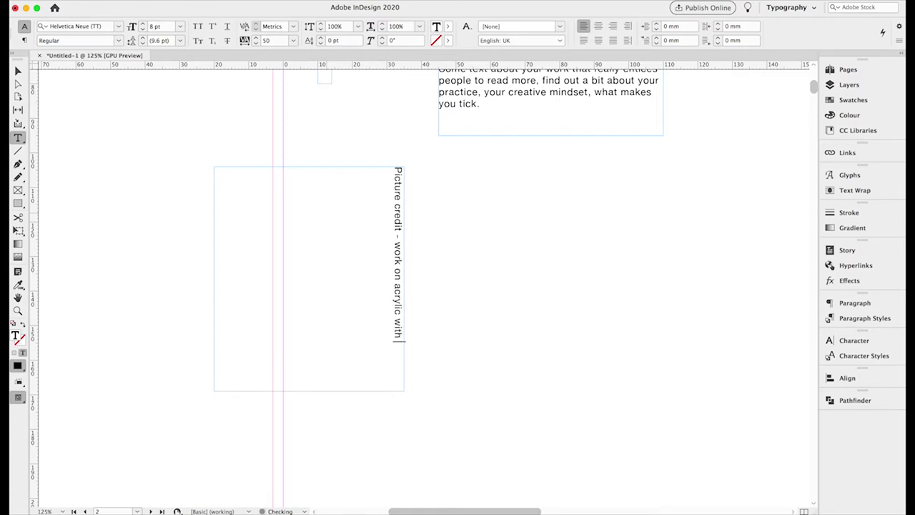
{"action": "type", "text": " brush"}
Select all the caption text and reduce it to 6 pt.
{"action": "left_click", "coordinate": [18, 71]}
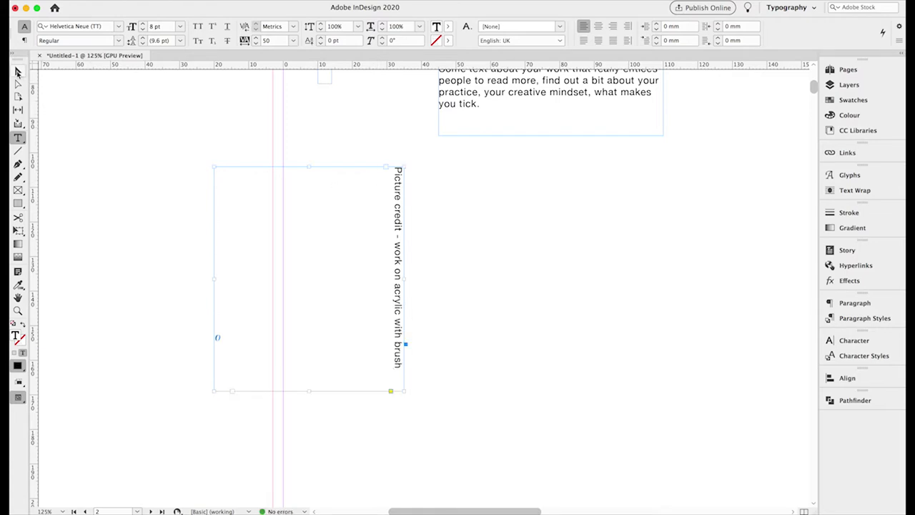
{"action": "left_click", "coordinate": [17, 138]}
{"action": "left_click", "coordinate": [396, 191]}
{"action": "key", "text": "super+a"}
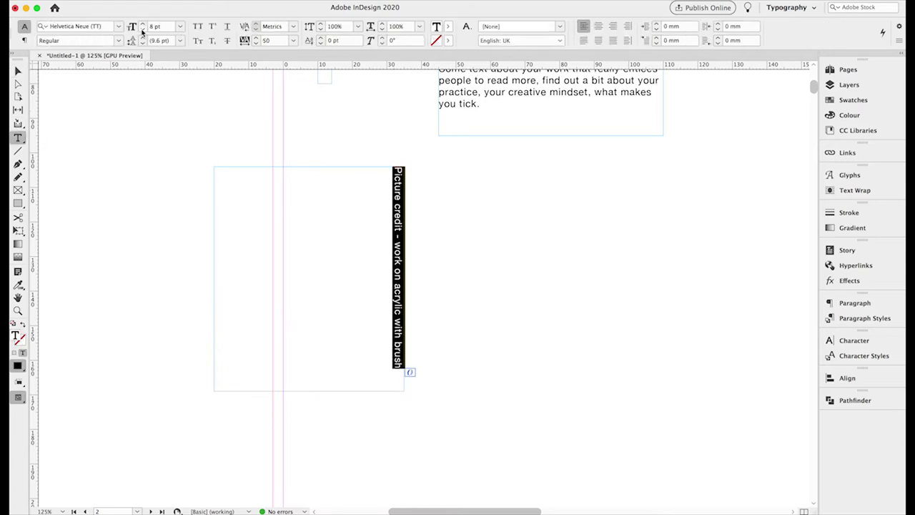
{"action": "left_click", "coordinate": [143, 29]}
{"action": "left_click", "coordinate": [142, 29]}
{"action": "left_click", "coordinate": [18, 71]}
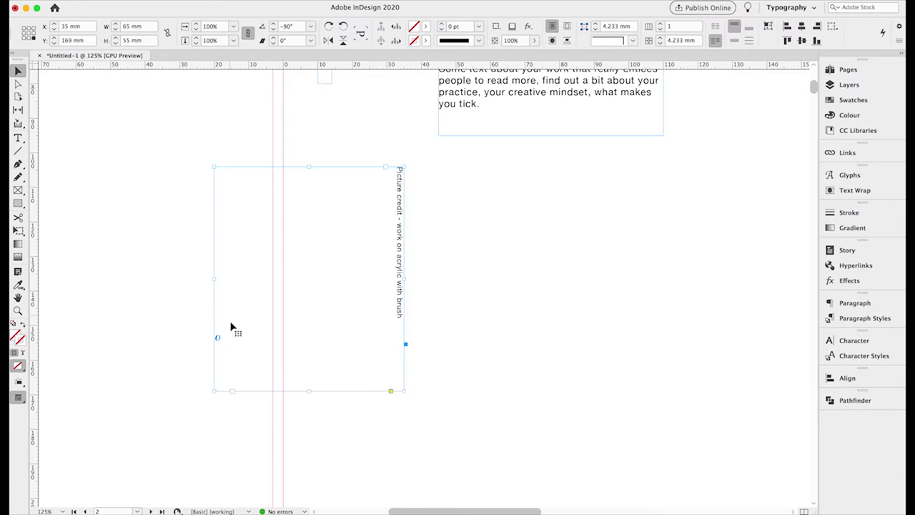
Trim the rotated caption frame so it hugs its text.
{"action": "left_click_drag", "start_coordinate": [216, 392], "coordinate": [394, 390]}
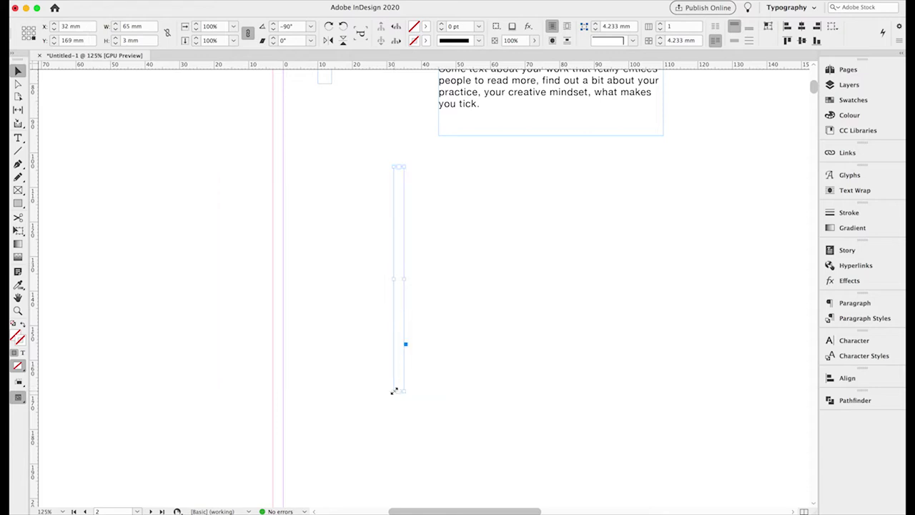
{"action": "left_click", "coordinate": [19, 152]}
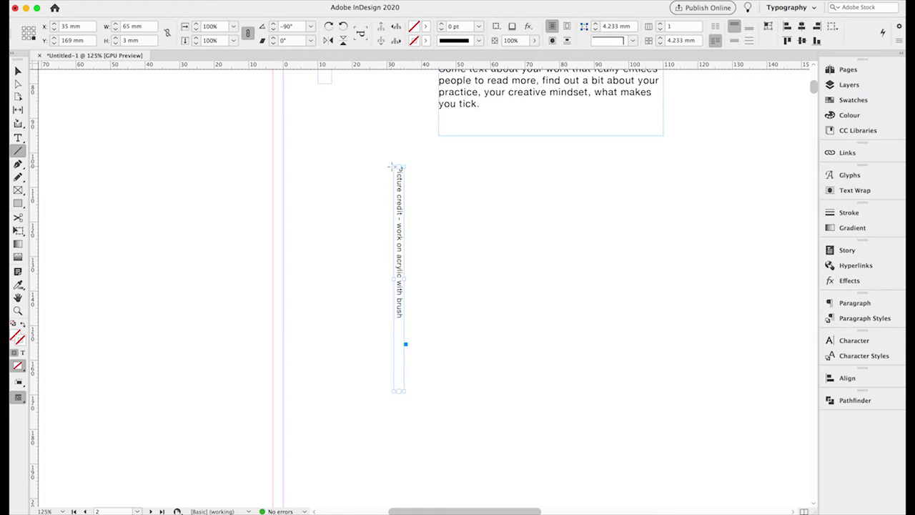
{"action": "left_click", "coordinate": [18, 310]}
{"action": "left_click", "coordinate": [444, 229]}
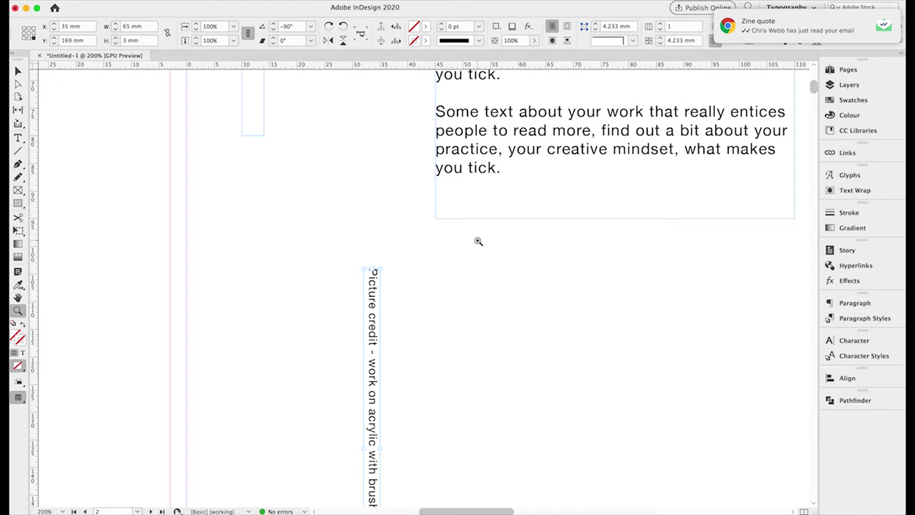
{"action": "scroll", "coordinate": [432, 318], "scroll_direction": "down", "scroll_amount": 5}
{"action": "scroll", "coordinate": [432, 318], "scroll_direction": "right", "scroll_amount": 2}
{"action": "scroll", "coordinate": [432, 318], "scroll_direction": "up", "scroll_amount": 1}
{"action": "scroll", "coordinate": [432, 318], "scroll_direction": "left", "scroll_amount": 1}
Draw a short vertical line beside the caption's start with a 1.5 pt stroke.
{"action": "left_click", "coordinate": [18, 153]}
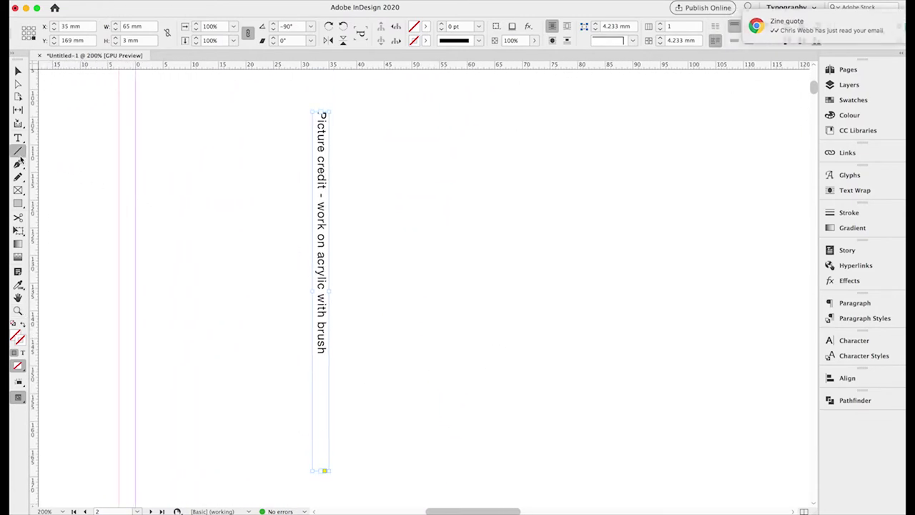
{"action": "mouse_move", "coordinate": [311, 112]}
{"action": "left_mouse_down"}
{"action": "mouse_move", "coordinate": [315, 212]}
{"action": "mouse_move", "coordinate": [312, 168]}
{"action": "left_mouse_up"}
{"action": "left_click", "coordinate": [441, 25]}
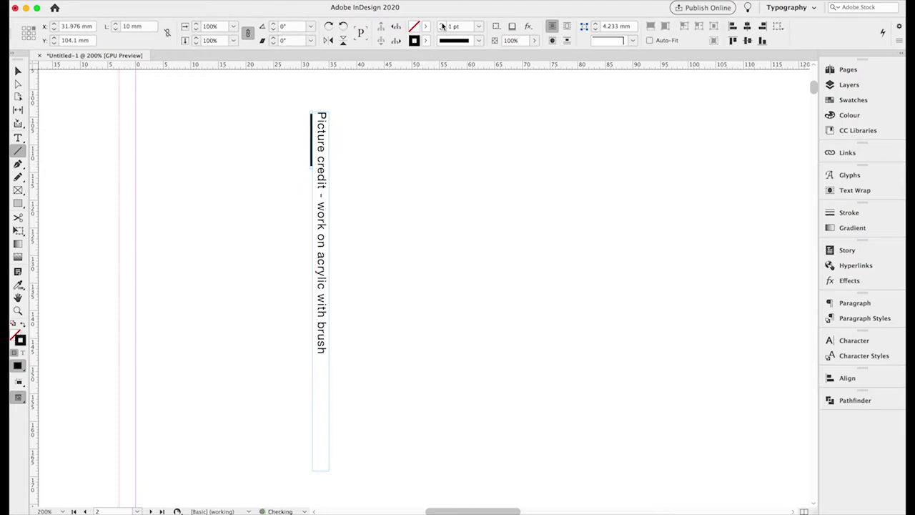
{"action": "left_click", "coordinate": [452, 28]}
{"action": "type", "text": ".5"}
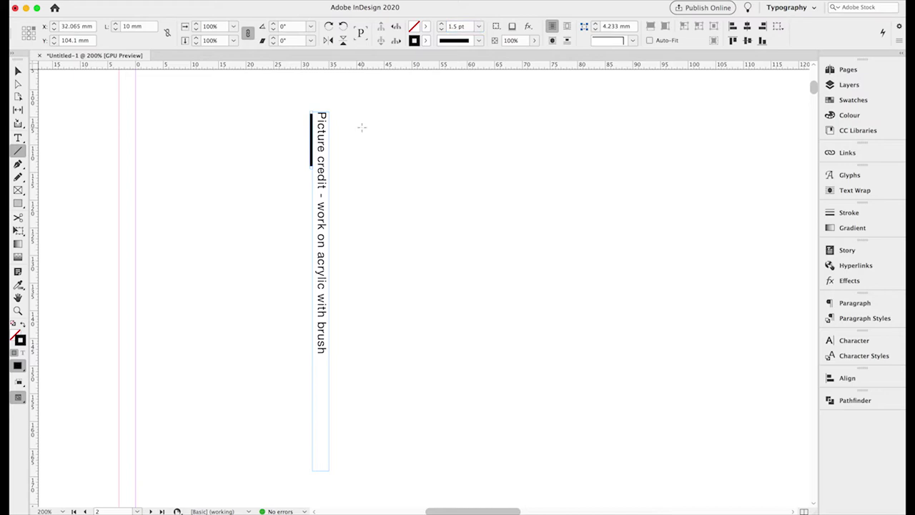
Adjust the caption frame's Y position from a different reference point.
{"action": "left_click", "coordinate": [18, 71]}
{"action": "left_click", "coordinate": [320, 133]}
{"action": "left_click", "coordinate": [24, 29]}
{"action": "double_click", "coordinate": [67, 41]}
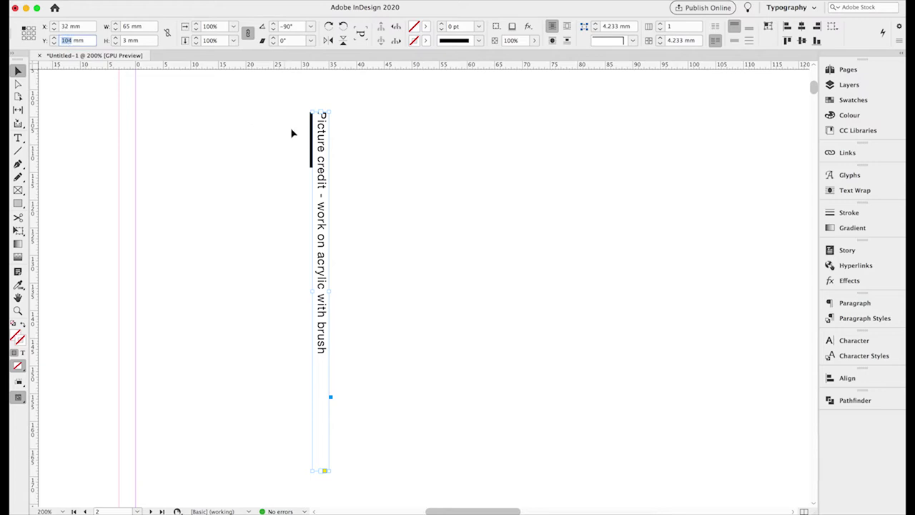
{"action": "left_click", "coordinate": [316, 140]}
{"action": "left_click", "coordinate": [319, 142]}
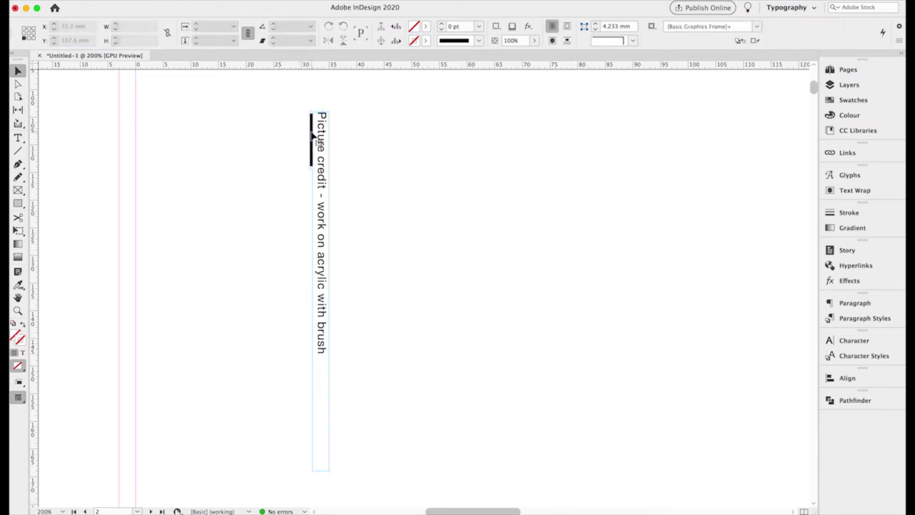
{"action": "left_click", "coordinate": [315, 142]}
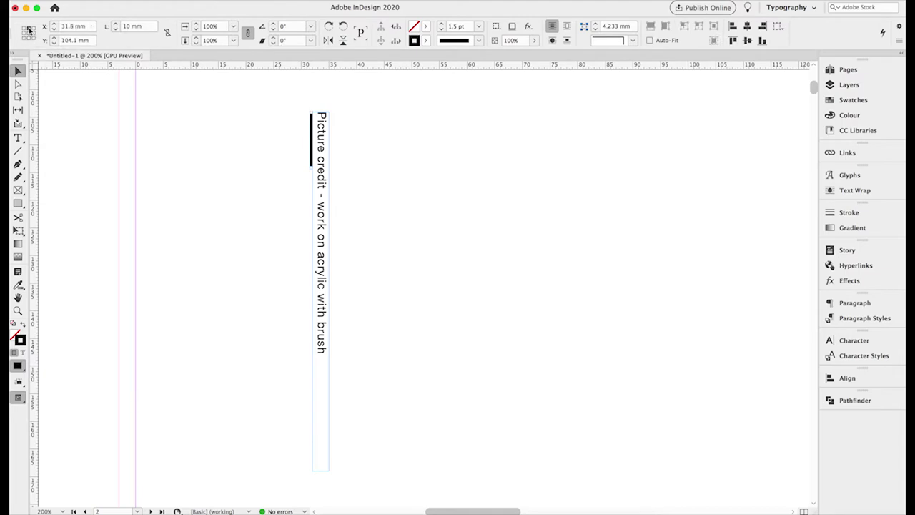
{"action": "left_click", "coordinate": [192, 175]}
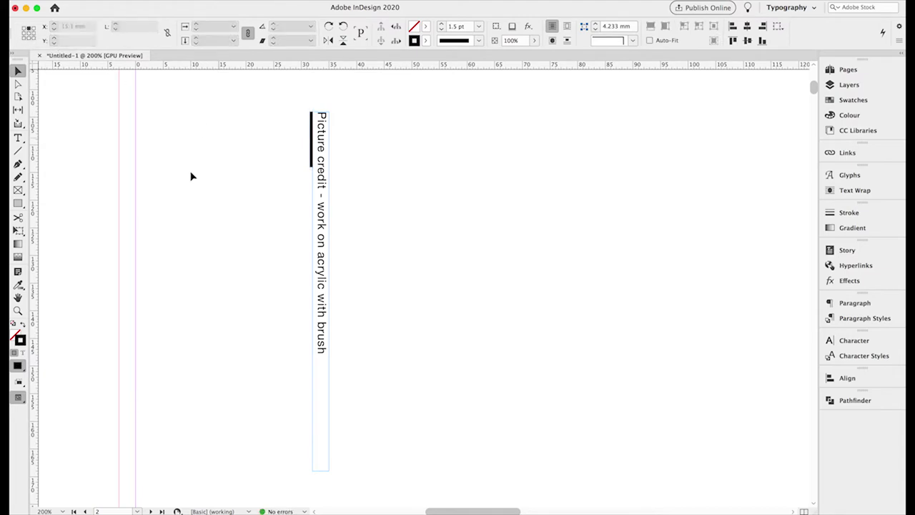
Zoom in on the caption's top and nudge the caption frame slightly upward.
{"action": "left_click", "coordinate": [19, 310]}
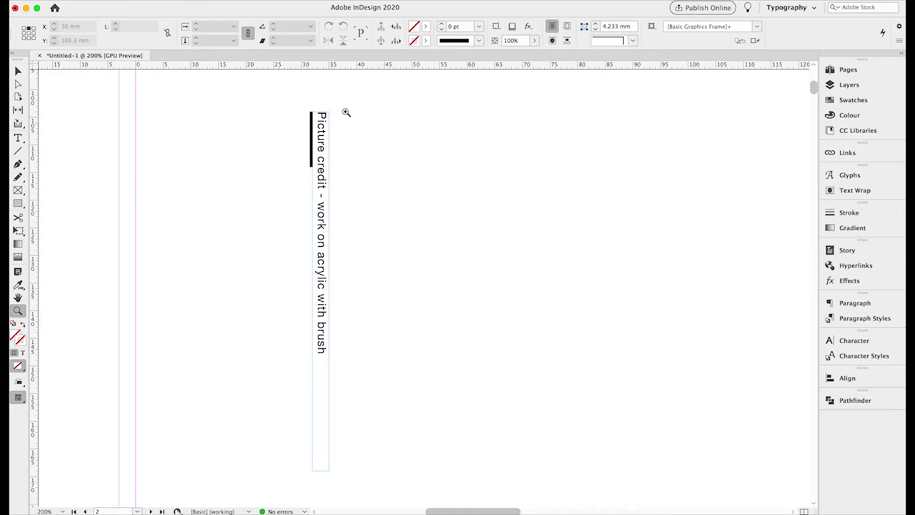
{"action": "left_click_drag", "start_coordinate": [357, 122], "coordinate": [311, 138]}
{"action": "left_click", "coordinate": [408, 96]}
{"action": "left_click", "coordinate": [337, 121]}
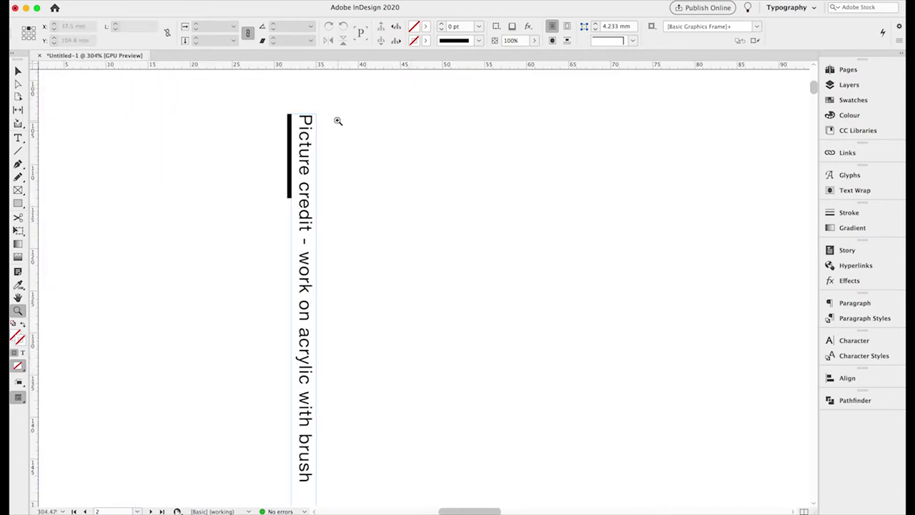
{"action": "left_click", "coordinate": [331, 131]}
{"action": "left_click", "coordinate": [405, 252]}
{"action": "left_click", "coordinate": [414, 361]}
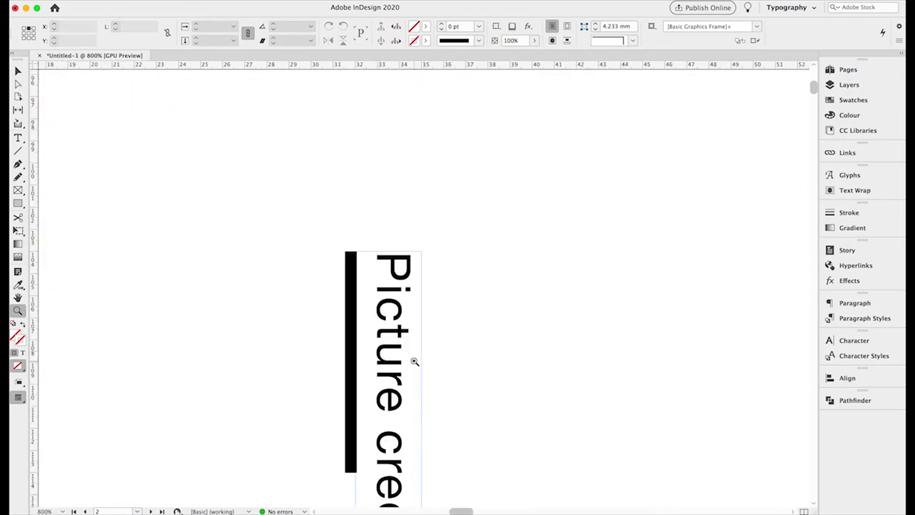
{"action": "left_click", "coordinate": [429, 336]}
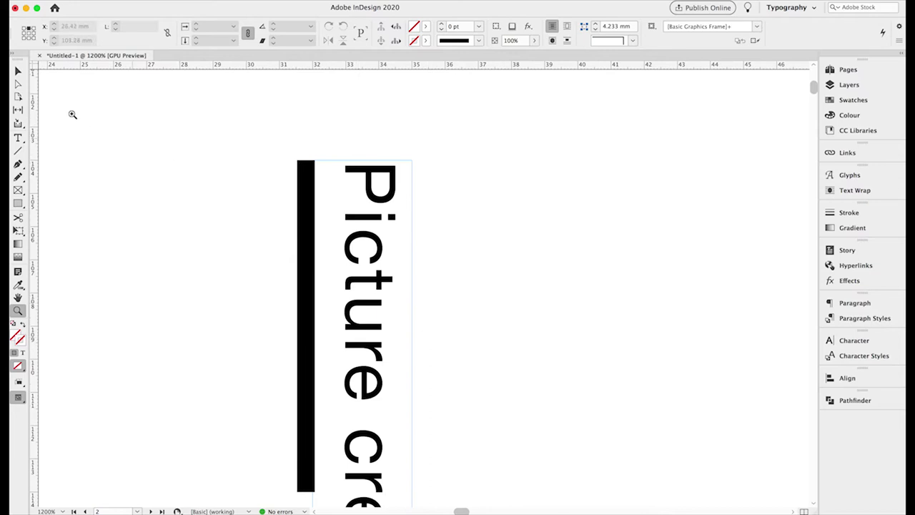
{"action": "left_click", "coordinate": [18, 71]}
{"action": "left_click", "coordinate": [379, 194]}
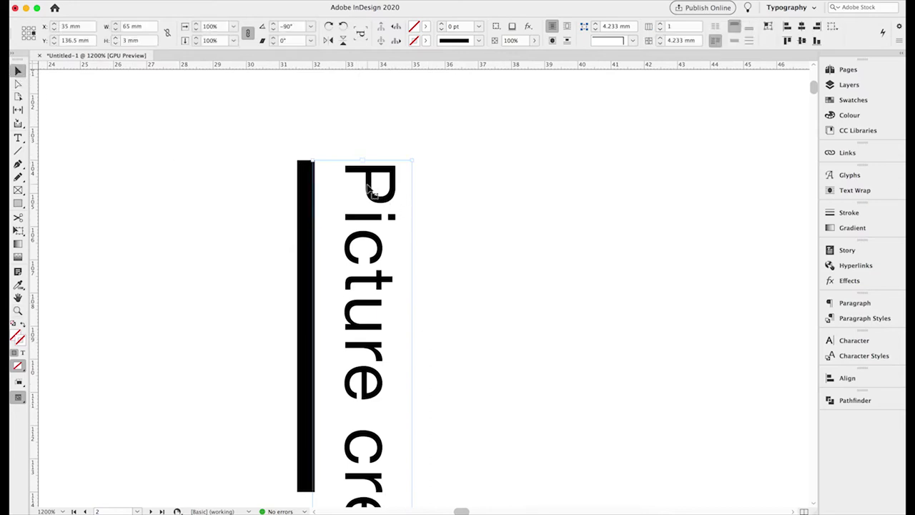
{"action": "left_click_drag", "start_coordinate": [368, 190], "coordinate": [367, 185]}
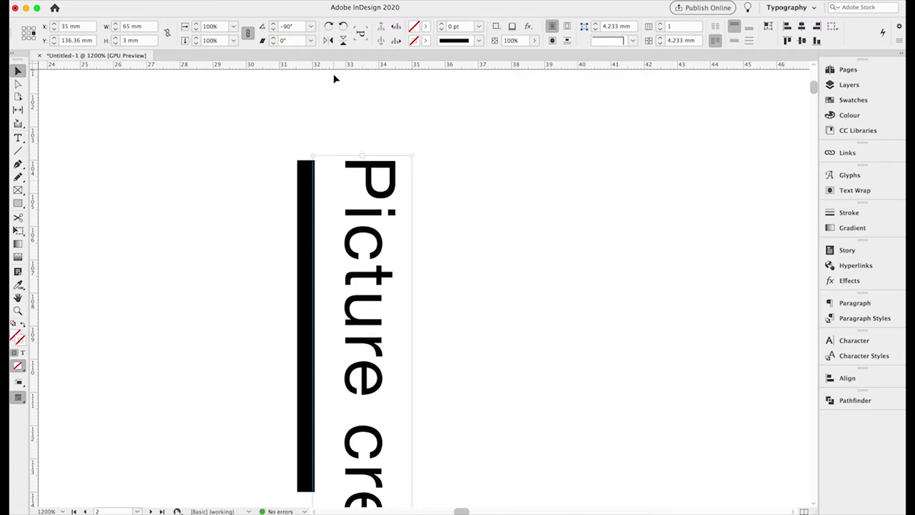
Add a horizontal guide at the black line's top and align the caption's top to it.
{"action": "left_click_drag", "start_coordinate": [332, 68], "coordinate": [455, 160]}
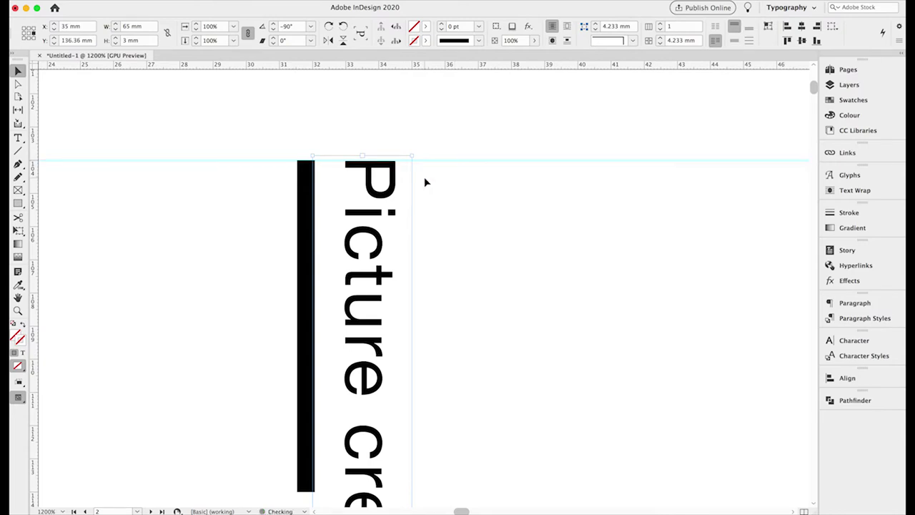
{"action": "left_click_drag", "start_coordinate": [370, 202], "coordinate": [368, 202]}
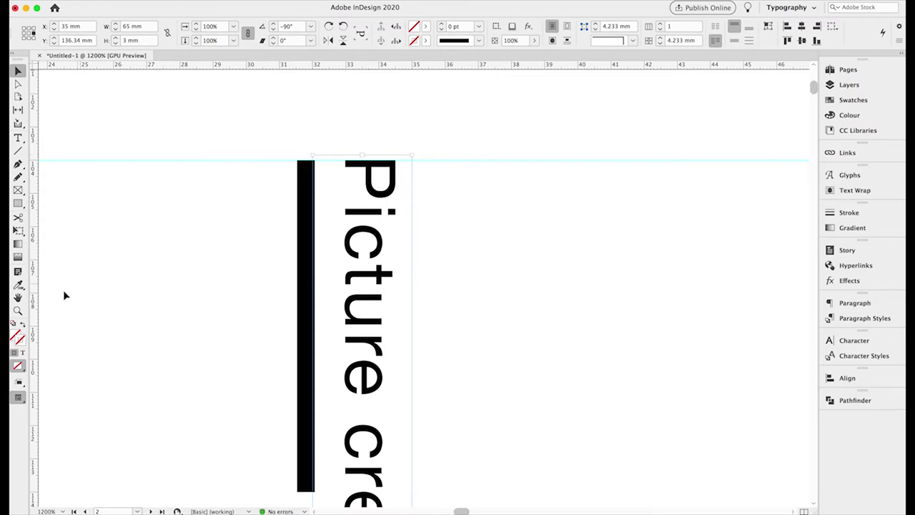
{"action": "left_click", "coordinate": [18, 311]}
{"action": "left_click", "coordinate": [389, 191]}
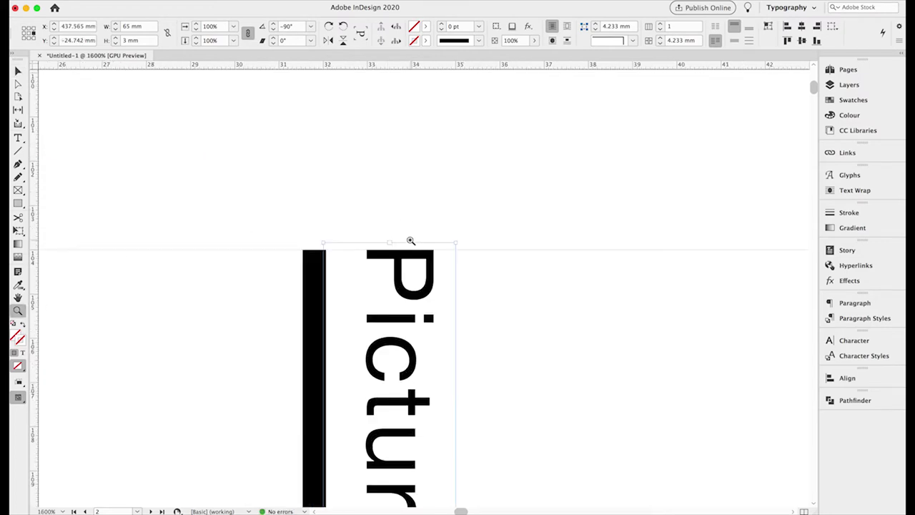
{"action": "left_click", "coordinate": [409, 241]}
{"action": "left_click", "coordinate": [19, 72]}
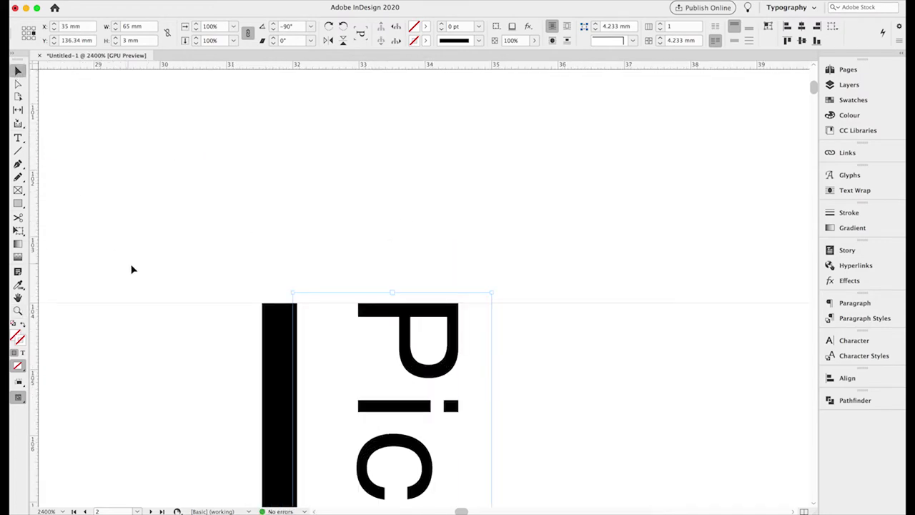
{"action": "left_click", "coordinate": [150, 308]}
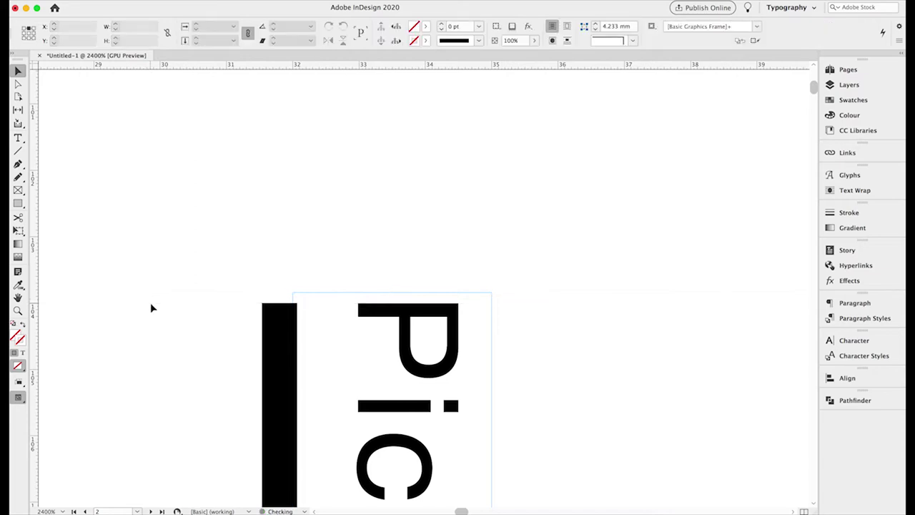
Draw a 140 × 108 mm empty picture frame beside the caption, top at 104 mm.
{"action": "key", "text": "super+0"}
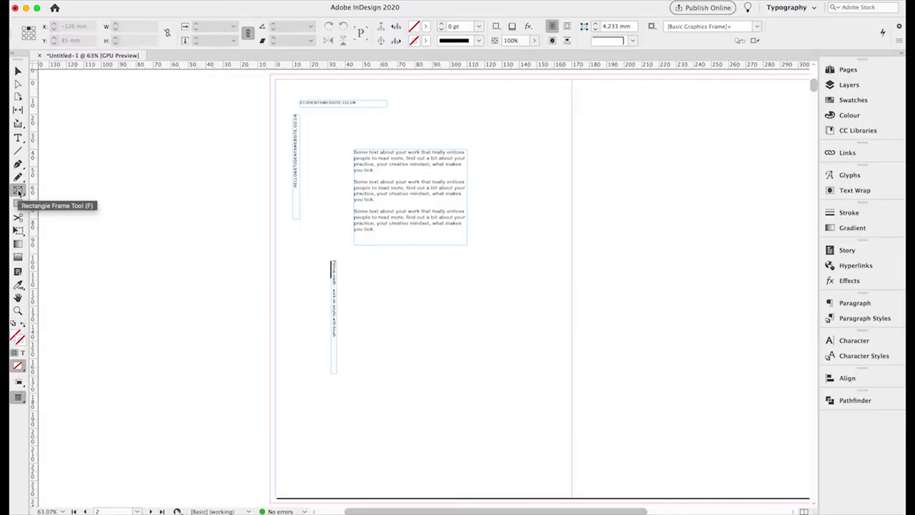
{"action": "left_click", "coordinate": [19, 191]}
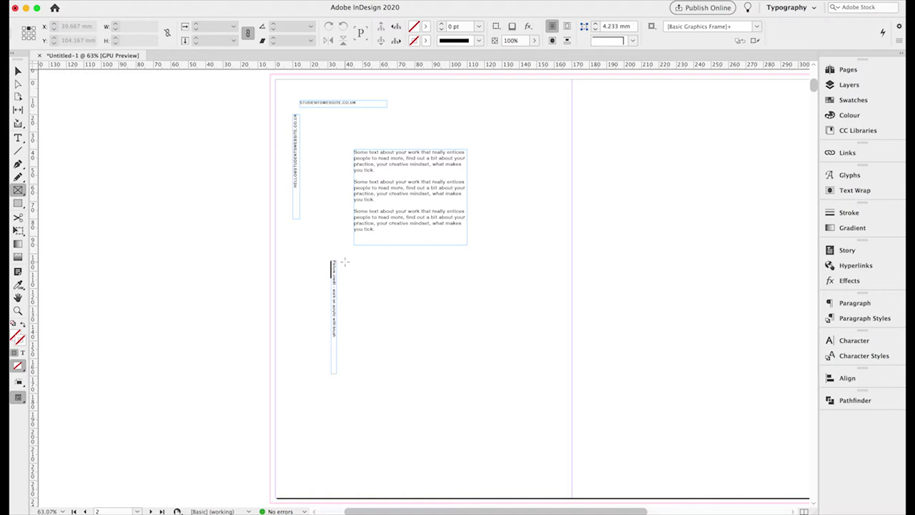
{"action": "left_click_drag", "start_coordinate": [343, 261], "coordinate": [596, 465]}
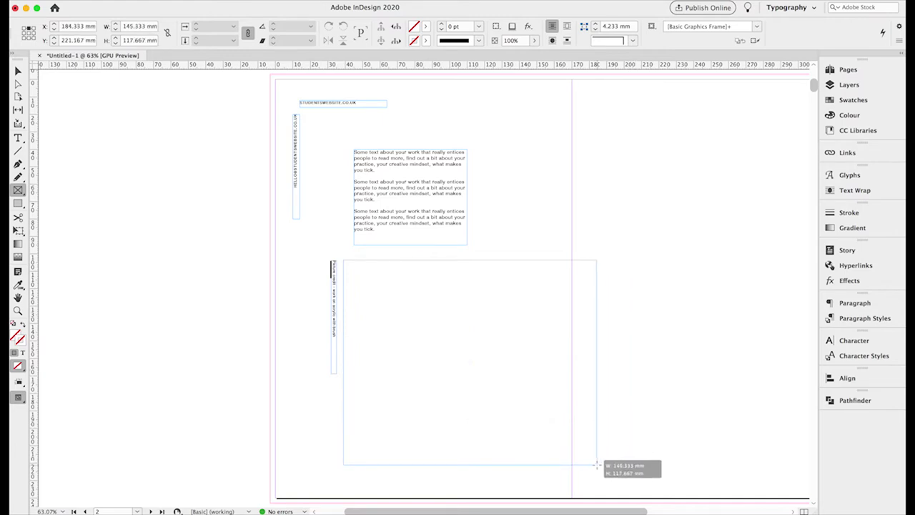
{"action": "left_click_drag", "start_coordinate": [596, 465], "coordinate": [587, 449]}
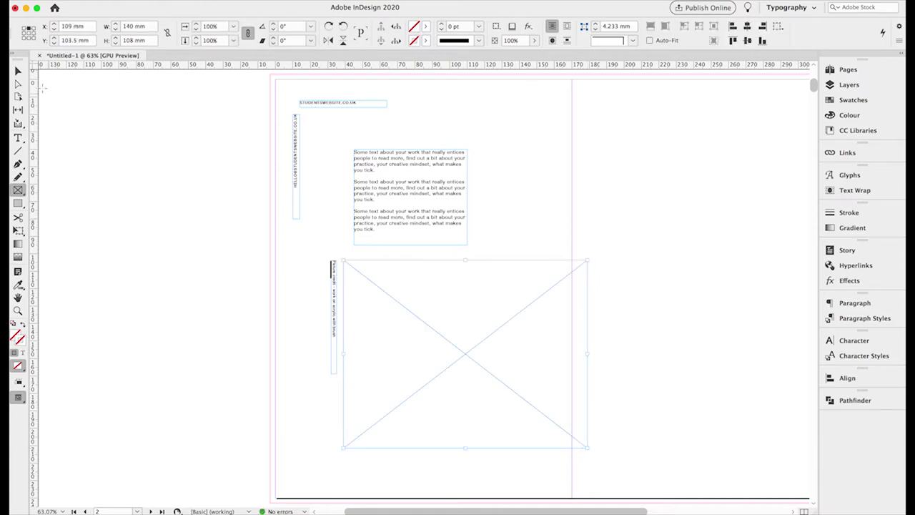
{"action": "left_click", "coordinate": [18, 70]}
{"action": "left_click", "coordinate": [55, 40]}
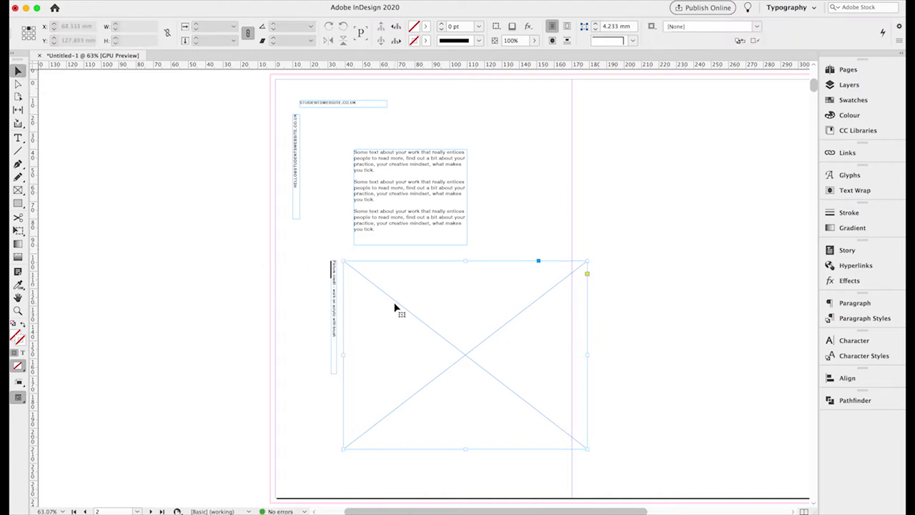
Place image_00210.jpg into the empty picture frame.
{"action": "key", "text": "super+d"}
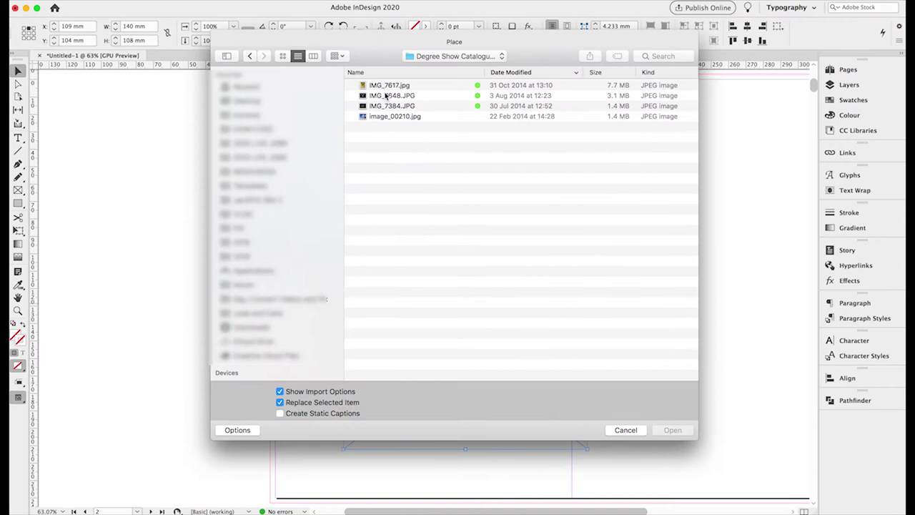
{"action": "left_click", "coordinate": [384, 85]}
{"action": "left_click", "coordinate": [395, 115]}
{"action": "left_click", "coordinate": [670, 430]}
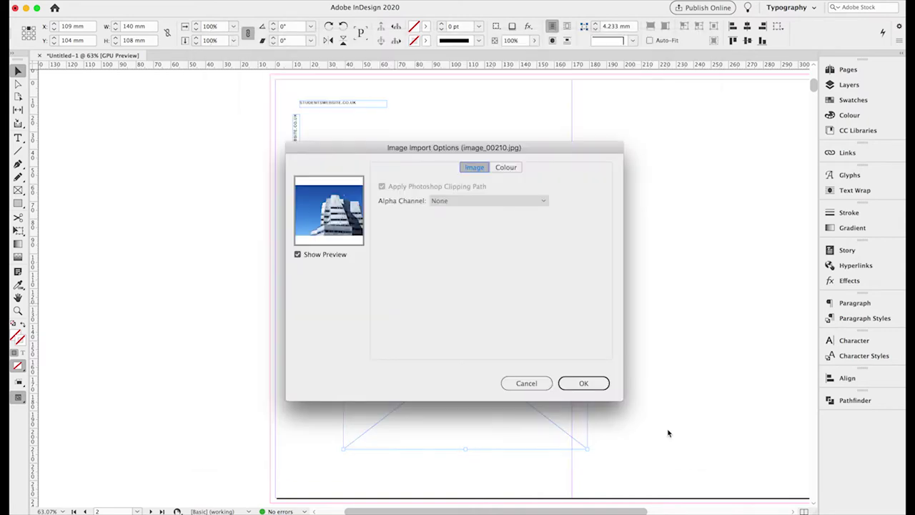
{"action": "left_click", "coordinate": [592, 383]}
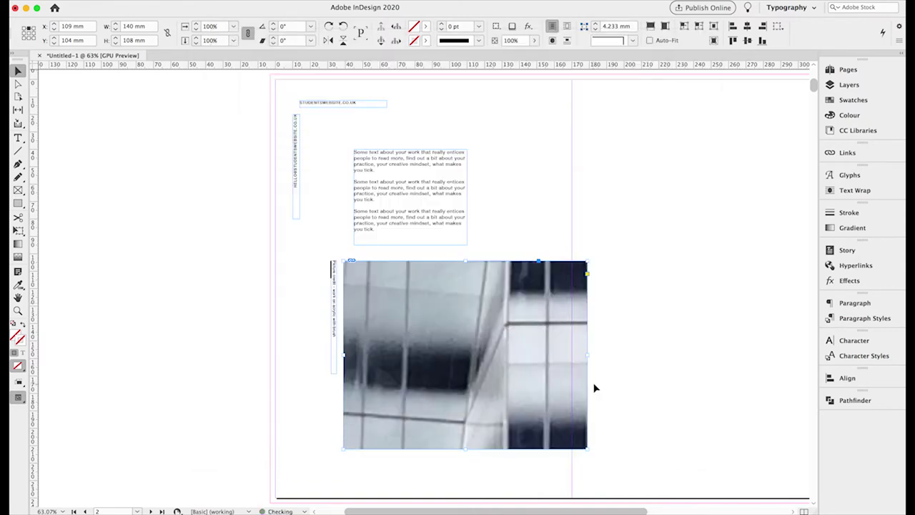
Scale the building photo down to 10% within its frame.
{"action": "left_click", "coordinate": [18, 84]}
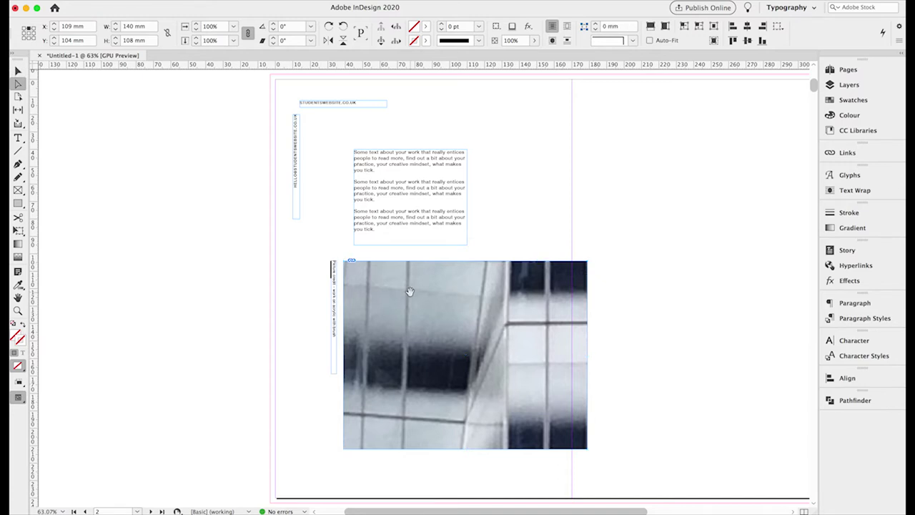
{"action": "left_click", "coordinate": [409, 291]}
{"action": "left_click", "coordinate": [30, 34]}
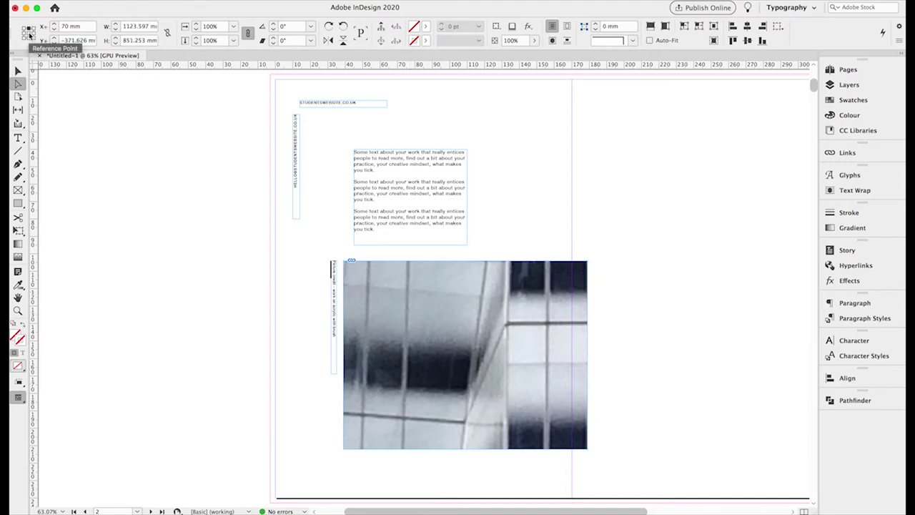
{"action": "left_click", "coordinate": [197, 30]}
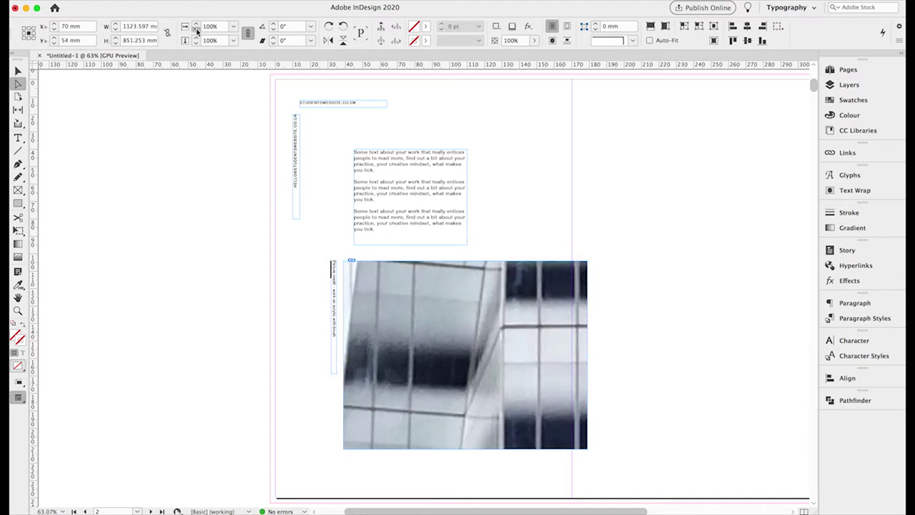
{"action": "left_click", "coordinate": [197, 30]}
{"action": "left_click", "coordinate": [197, 30]}
{"action": "left_click", "coordinate": [196, 30]}
{"action": "left_click", "coordinate": [197, 30]}
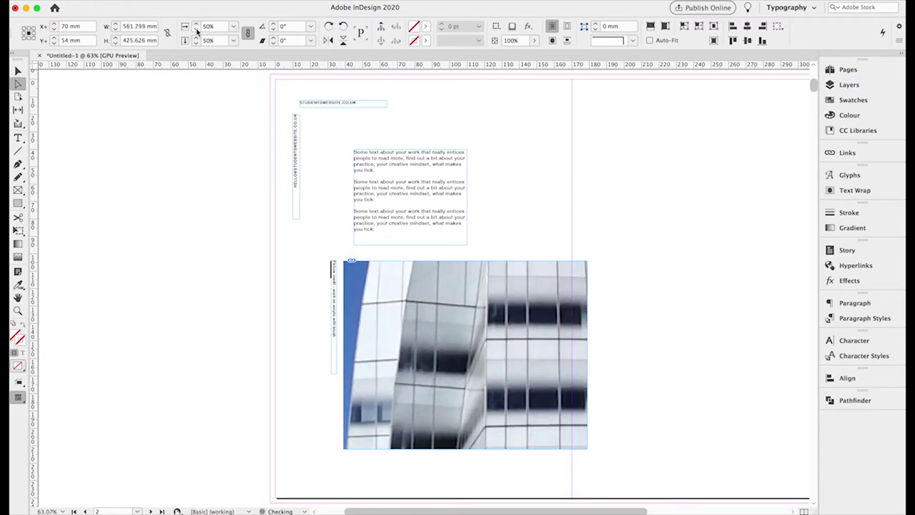
{"action": "left_click", "coordinate": [196, 30]}
{"action": "left_click", "coordinate": [196, 30]}
{"action": "left_click", "coordinate": [197, 30]}
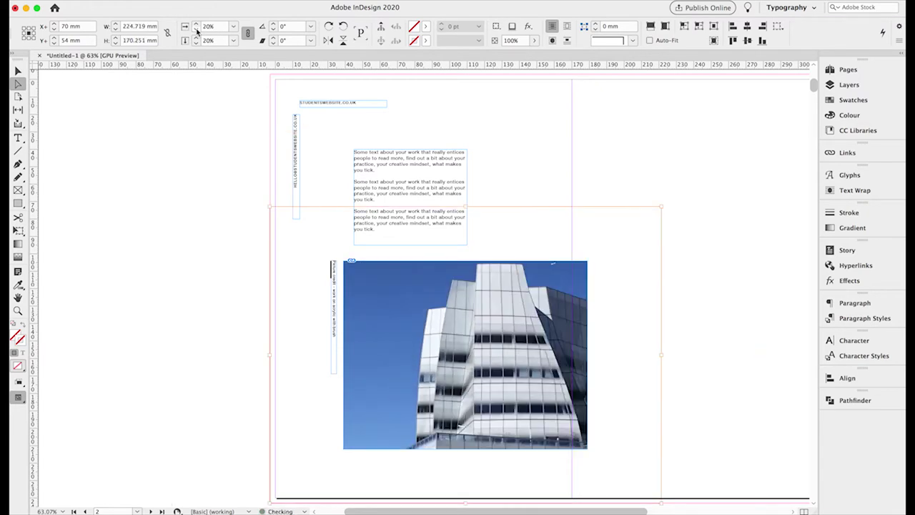
{"action": "left_click", "coordinate": [196, 30]}
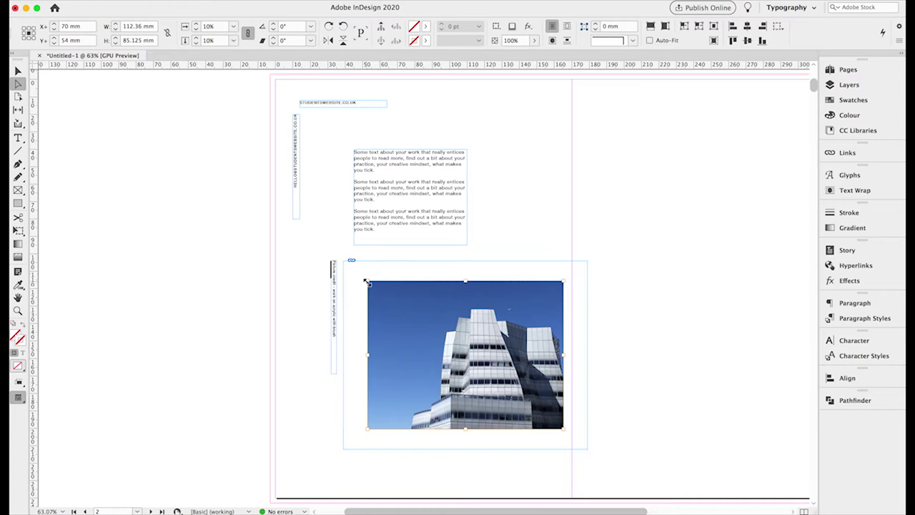
Drag the photo's corners outward until it fills the frame completely.
{"action": "left_click_drag", "start_coordinate": [368, 281], "coordinate": [343, 261]}
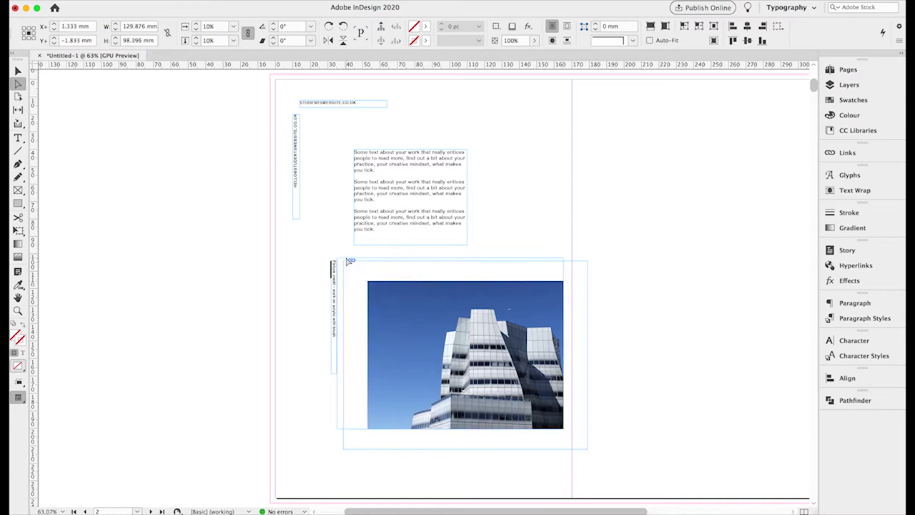
{"action": "left_click_drag", "start_coordinate": [564, 427], "coordinate": [555, 439]}
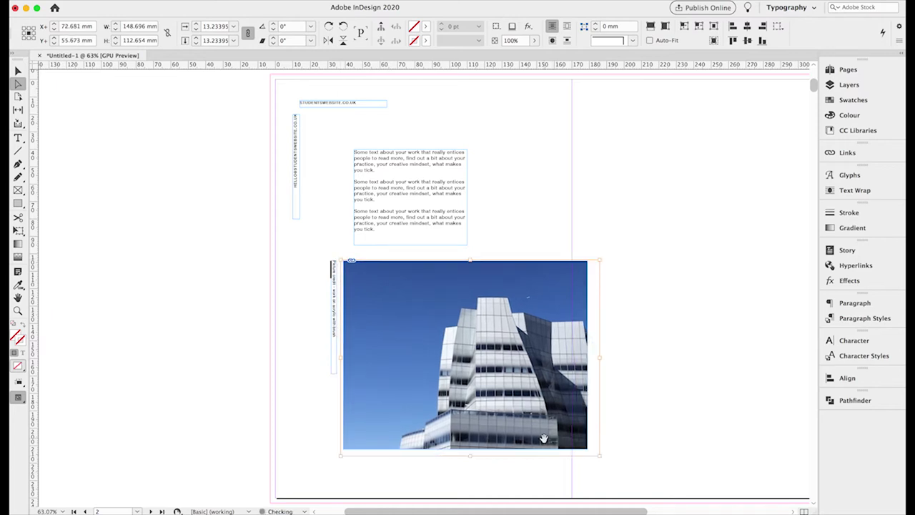
{"action": "left_click_drag", "start_coordinate": [599, 456], "coordinate": [592, 449]}
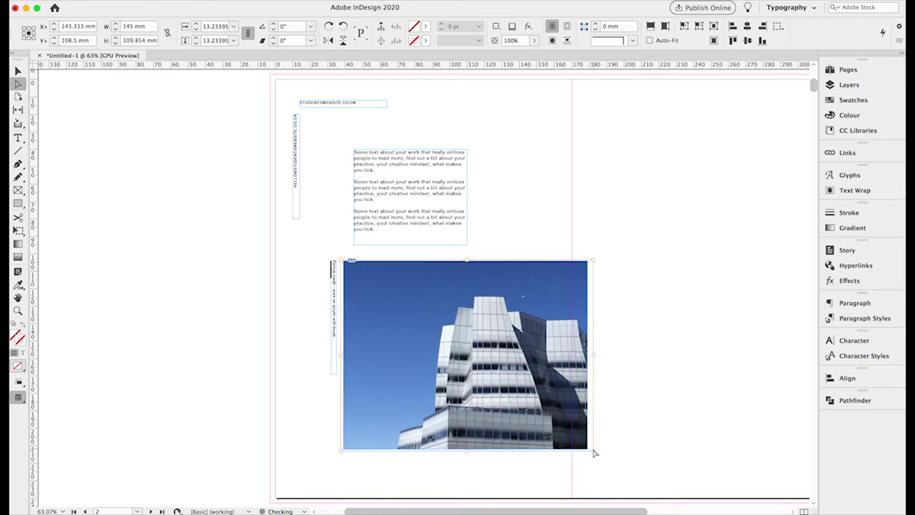
{"action": "left_click_drag", "start_coordinate": [342, 262], "coordinate": [333, 255]}
Paste a copy of the building photo frame.
{"action": "key", "text": "v"}
{"action": "left_click", "coordinate": [152, 237]}
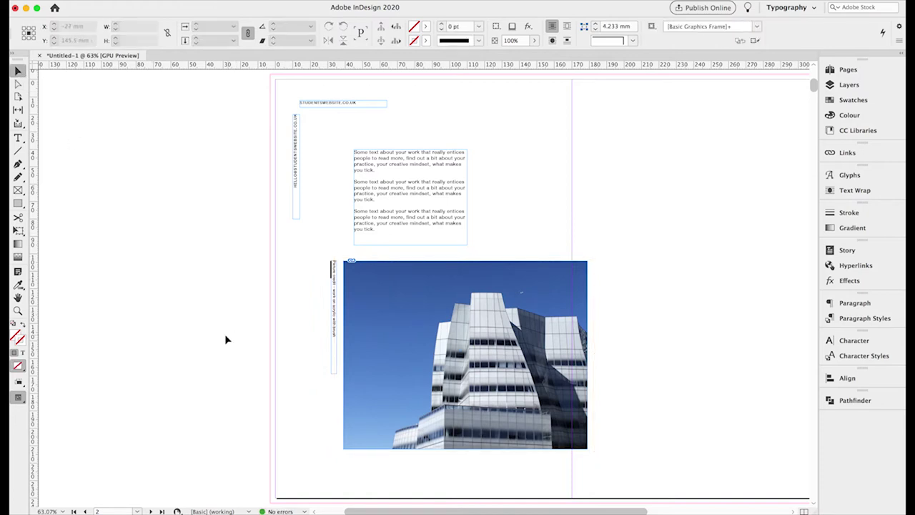
{"action": "left_click", "coordinate": [476, 279]}
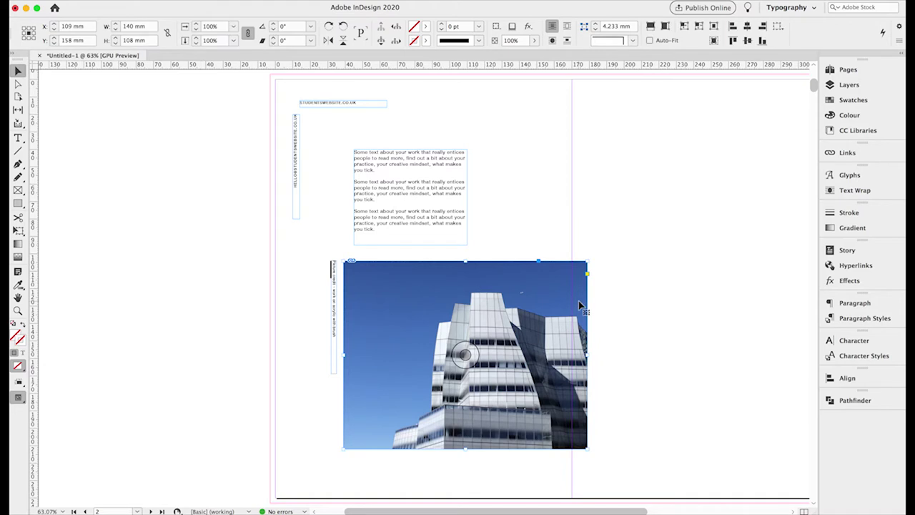
{"action": "scroll", "coordinate": [578, 301], "scroll_direction": "right", "scroll_amount": 1}
{"action": "scroll", "coordinate": [579, 306], "scroll_direction": "right", "scroll_amount": 3}
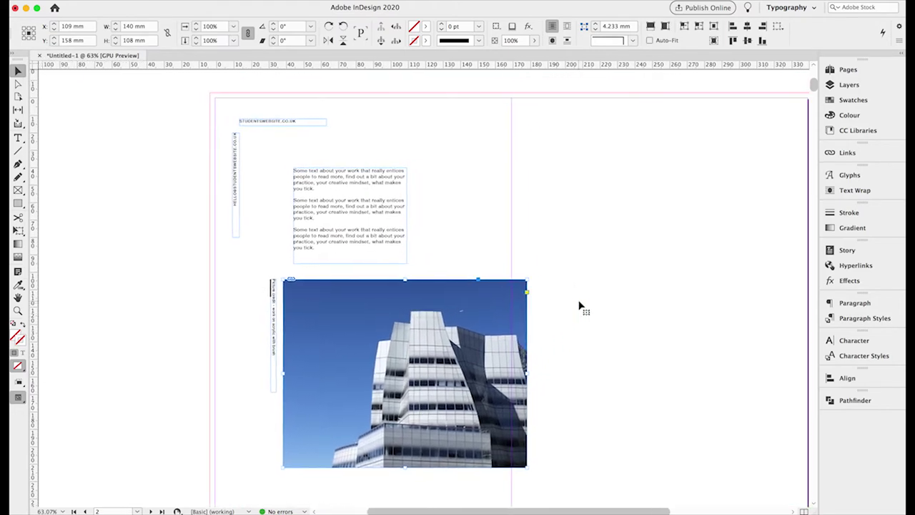
{"action": "scroll", "coordinate": [580, 306], "scroll_direction": "right", "scroll_amount": 3}
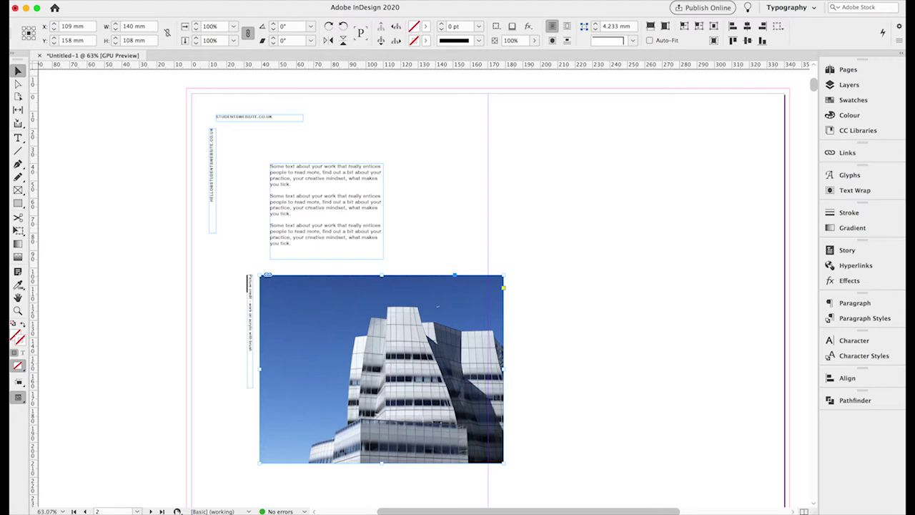
{"action": "key", "text": "ctrl+v"}
Move the copy to the top of the spread, bleeding off the top edge.
{"action": "left_click_drag", "start_coordinate": [356, 229], "coordinate": [461, 109]}
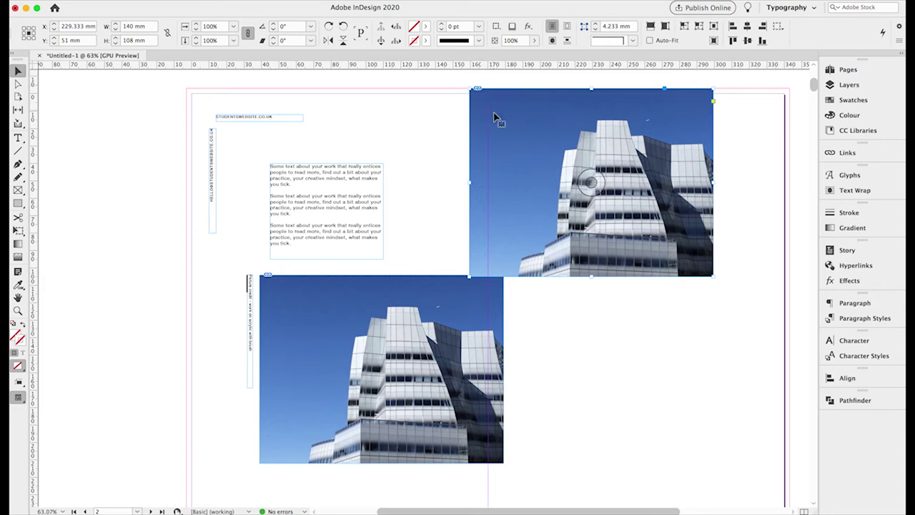
{"action": "left_click_drag", "start_coordinate": [522, 173], "coordinate": [501, 170]}
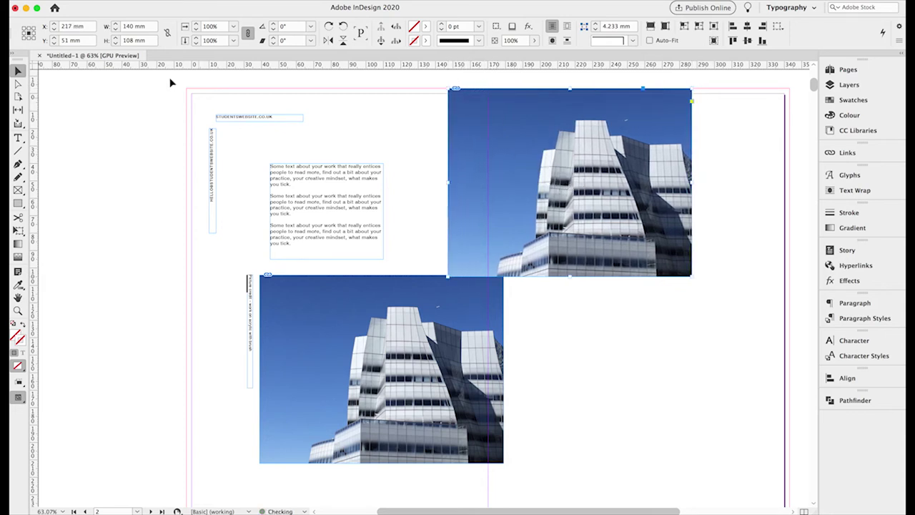
{"action": "left_click", "coordinate": [24, 28]}
{"action": "left_click", "coordinate": [54, 29]}
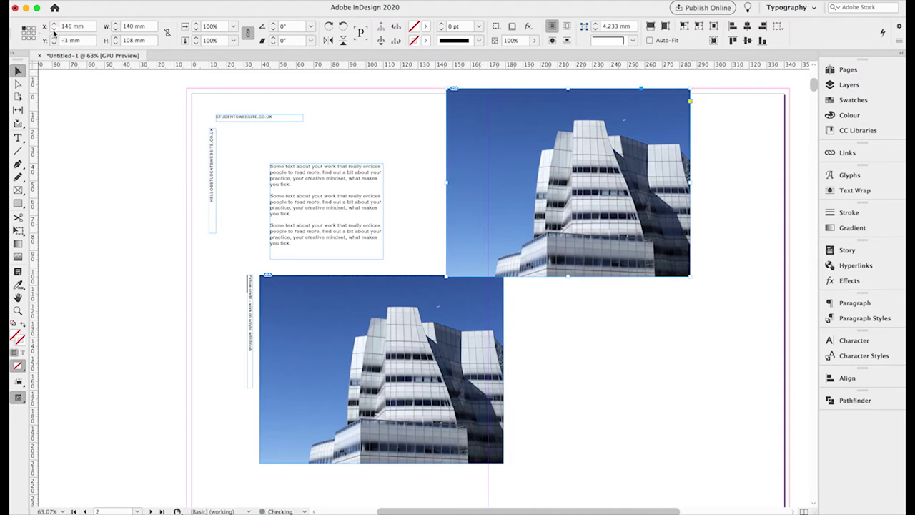
Shorten the copy to about 89.7 mm tall, fine-trimming its bottom edge.
{"action": "left_click_drag", "start_coordinate": [570, 277], "coordinate": [388, 233]}
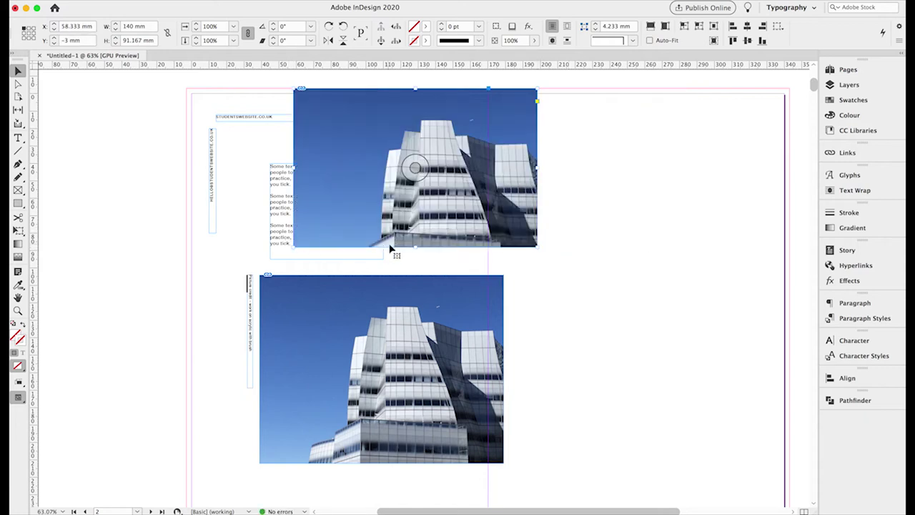
{"action": "left_click_drag", "start_coordinate": [414, 247], "coordinate": [415, 246]}
{"action": "left_click", "coordinate": [18, 311]}
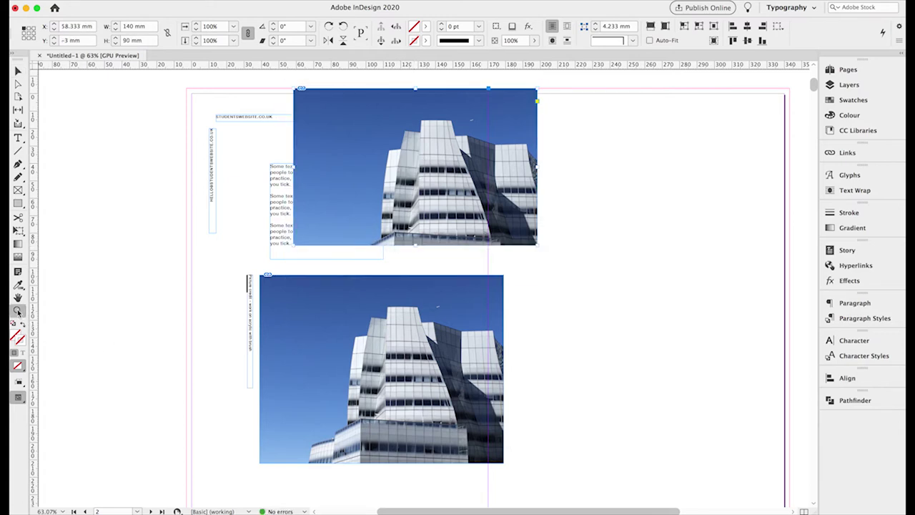
{"action": "left_click", "coordinate": [274, 261]}
{"action": "left_click", "coordinate": [449, 279]}
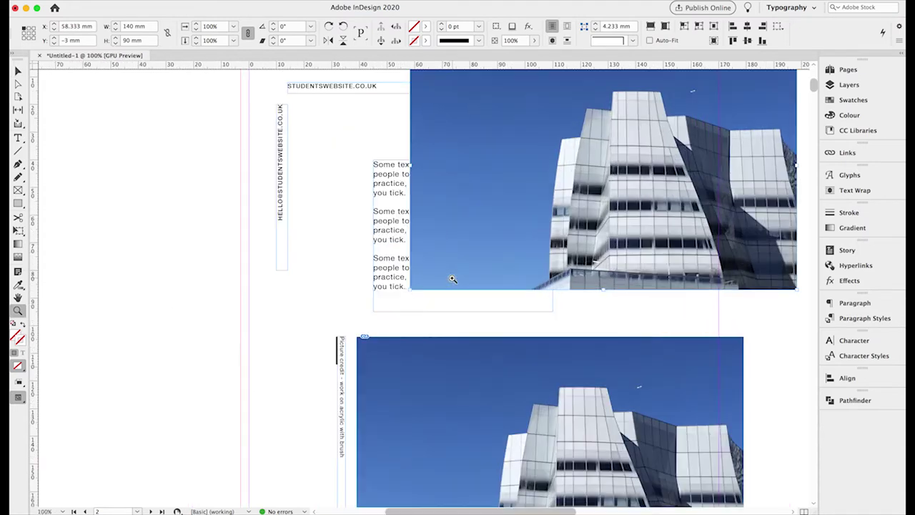
{"action": "left_click", "coordinate": [443, 286]}
{"action": "left_click", "coordinate": [398, 300]}
{"action": "left_click", "coordinate": [451, 284]}
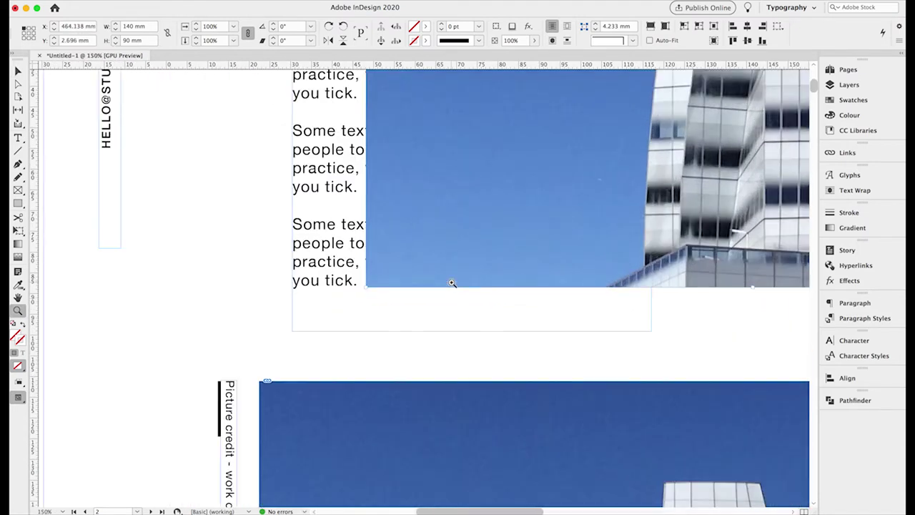
{"action": "left_click", "coordinate": [435, 291]}
{"action": "left_click", "coordinate": [18, 71]}
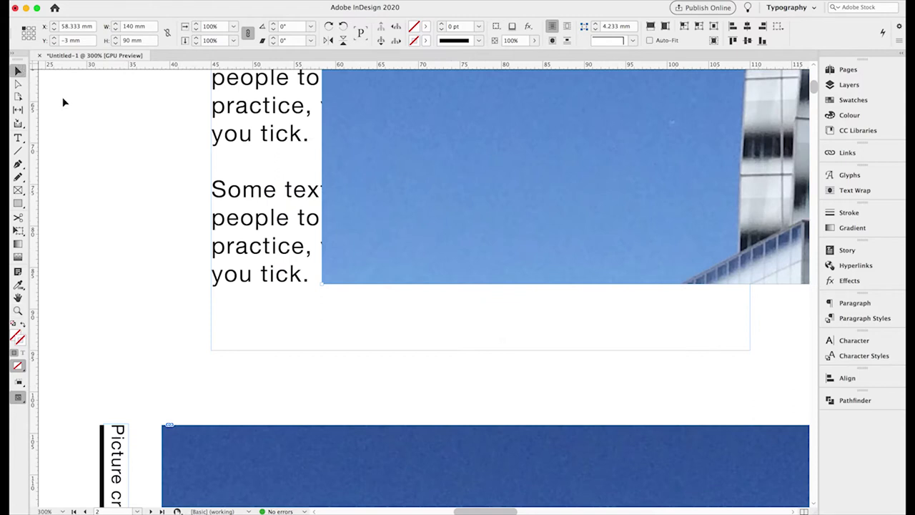
{"action": "left_click", "coordinate": [320, 283]}
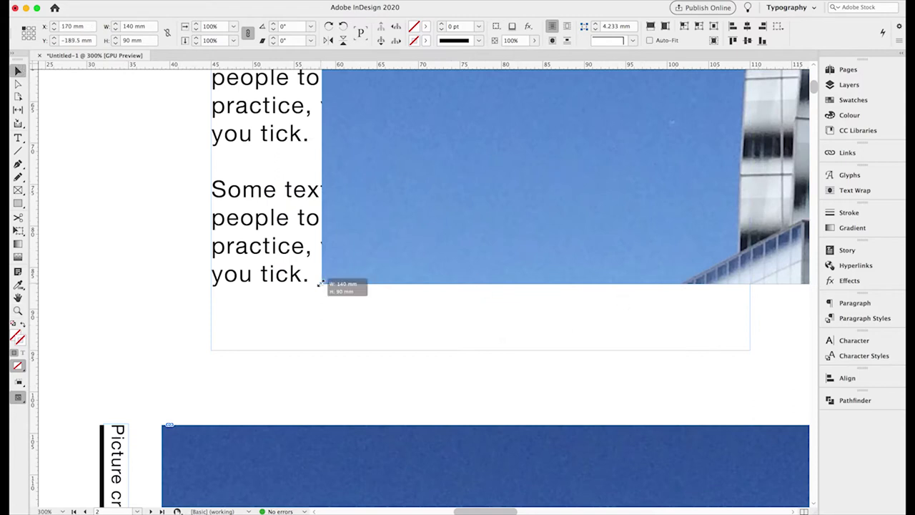
{"action": "left_click_drag", "start_coordinate": [320, 282], "coordinate": [321, 281]}
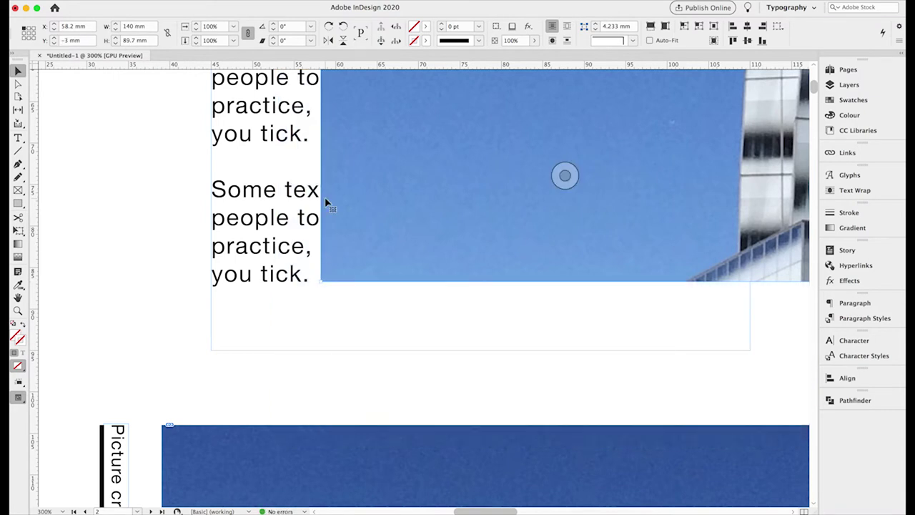
Move the copy onto the right page at X 148 mm and narrow it to 100 mm.
{"action": "key", "text": "super+0"}
{"action": "left_click_drag", "start_coordinate": [428, 184], "coordinate": [585, 189]}
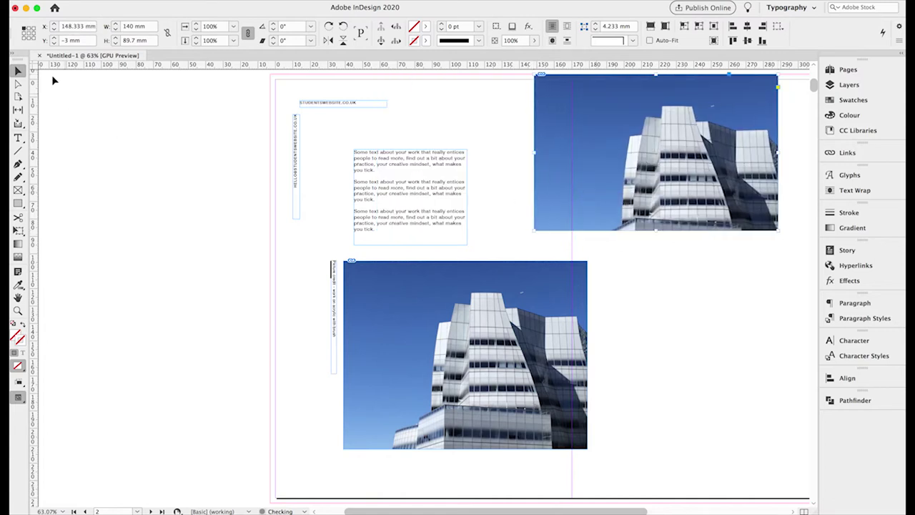
{"action": "left_click", "coordinate": [55, 30]}
{"action": "scroll", "coordinate": [435, 241], "scroll_direction": "right", "scroll_amount": 5}
{"action": "scroll", "coordinate": [435, 241], "scroll_direction": "up", "scroll_amount": 2}
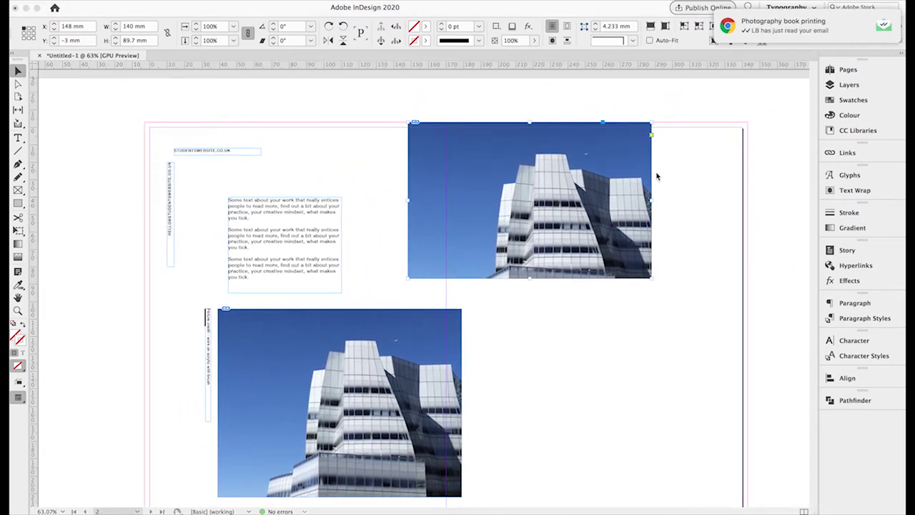
{"action": "left_click", "coordinate": [652, 205]}
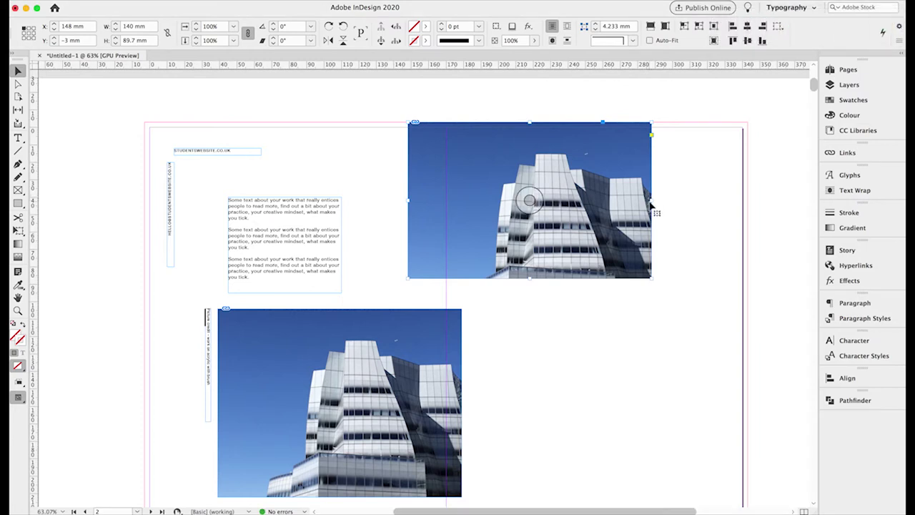
{"action": "left_click_drag", "start_coordinate": [652, 205], "coordinate": [582, 202]}
Place IMG_7617.jpg into the top copy, replacing the building photo.
{"action": "key", "text": "super+d"}
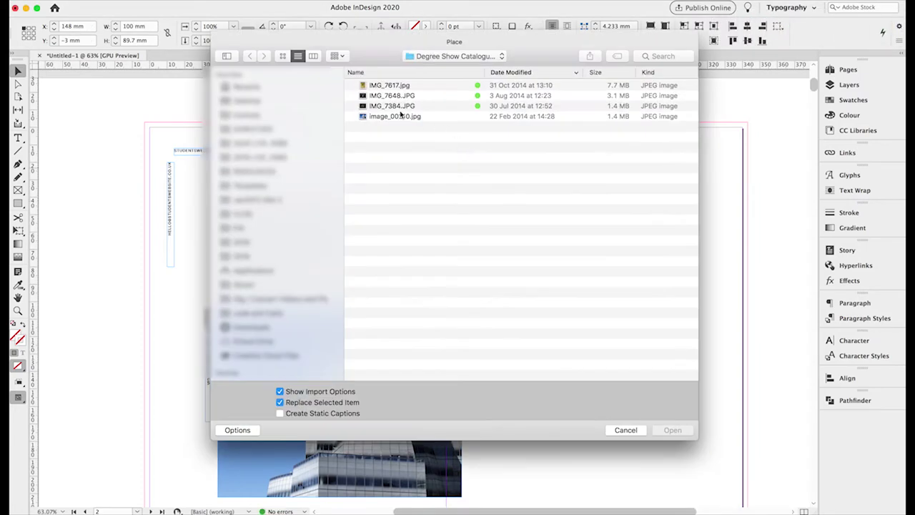
{"action": "left_click", "coordinate": [386, 86]}
{"action": "left_click", "coordinate": [671, 430]}
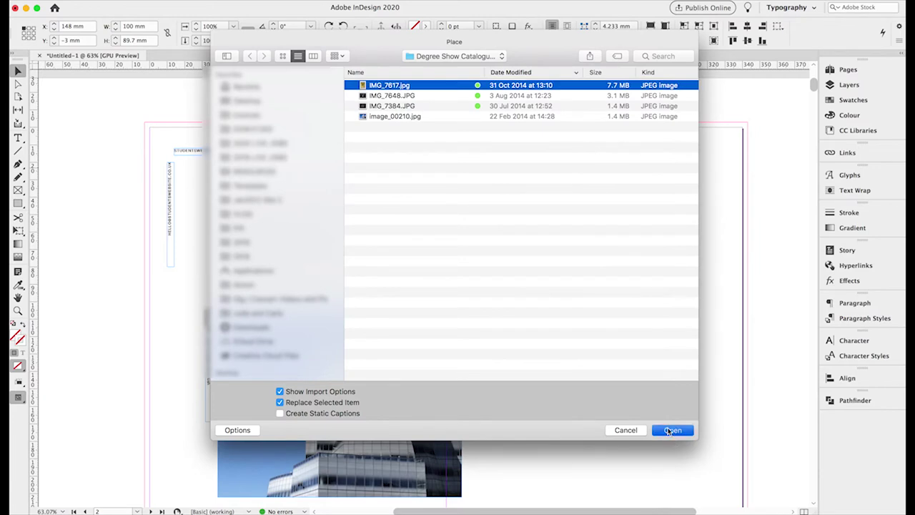
{"action": "left_click", "coordinate": [583, 383]}
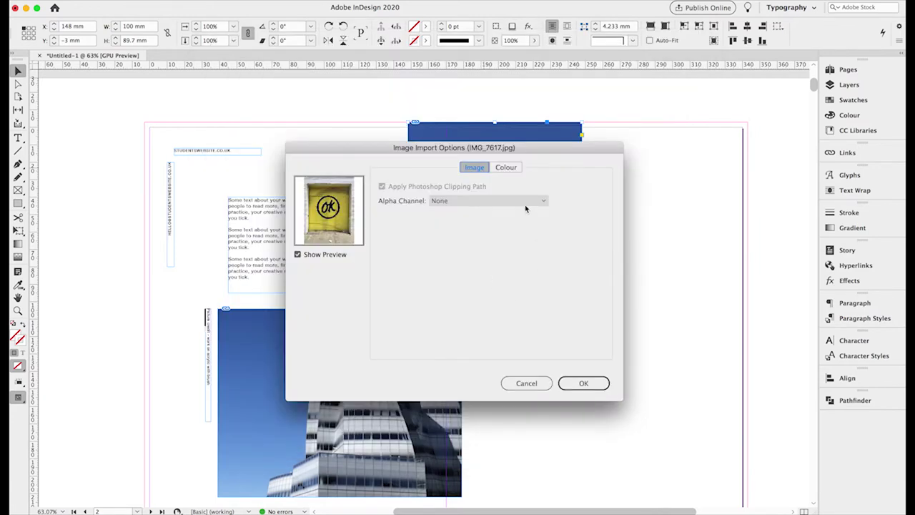
{"action": "left_click", "coordinate": [505, 167]}
{"action": "left_click", "coordinate": [473, 168]}
{"action": "left_click", "coordinate": [581, 384]}
{"action": "key", "text": "Return"}
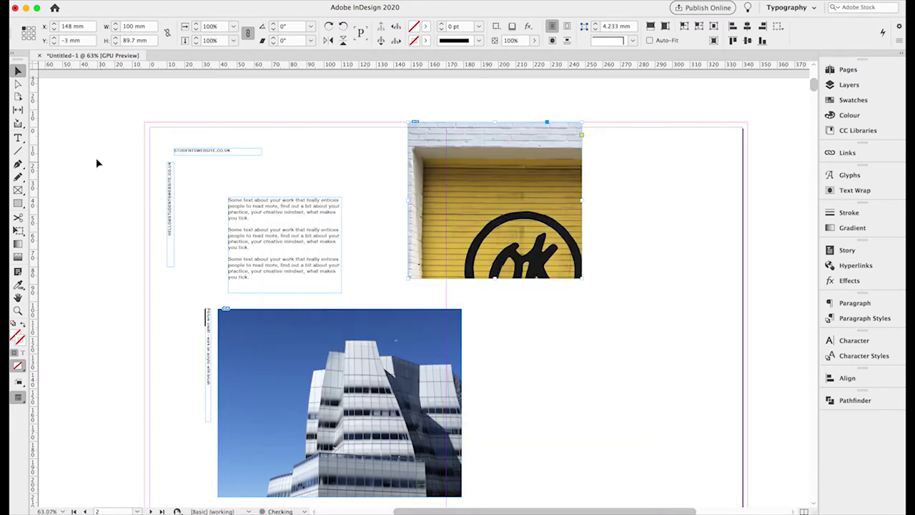
Scale the OK image to about 15% and centre the circled logo in the frame.
{"action": "left_click", "coordinate": [17, 84]}
{"action": "key", "text": "Escape"}
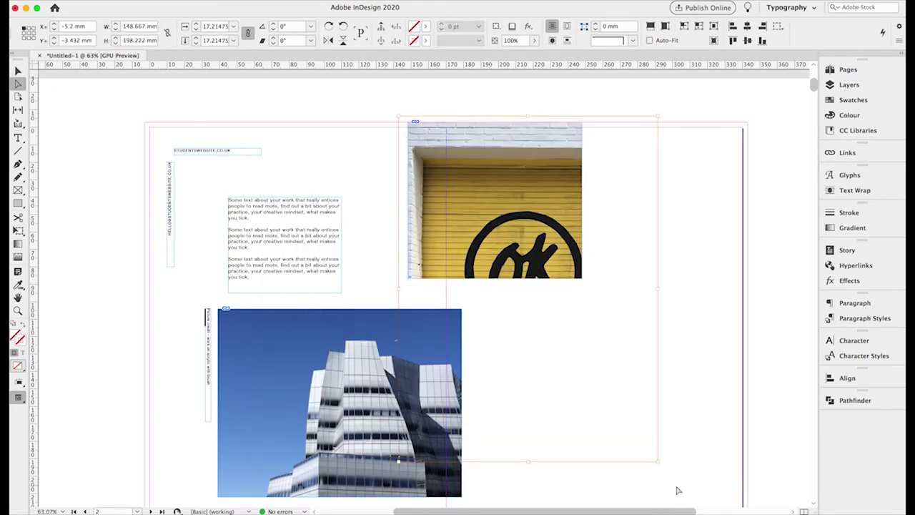
{"action": "left_click_drag", "start_coordinate": [658, 461], "coordinate": [584, 327]}
{"action": "key", "text": "super+alt+shift+e"}
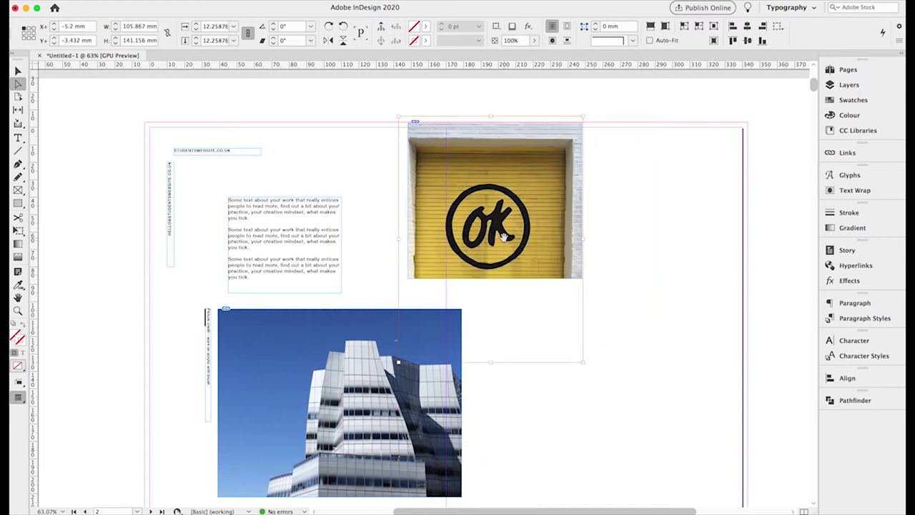
{"action": "left_click_drag", "start_coordinate": [505, 233], "coordinate": [508, 211]}
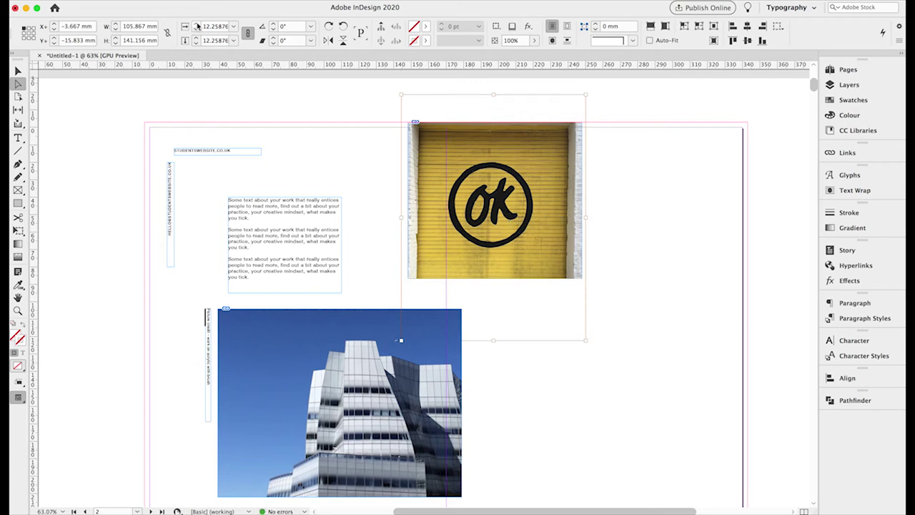
{"action": "left_click", "coordinate": [28, 33]}
{"action": "type", "text": "20"}
{"action": "key", "text": "Return"}
{"action": "left_click_drag", "start_coordinate": [477, 194], "coordinate": [480, 197]}
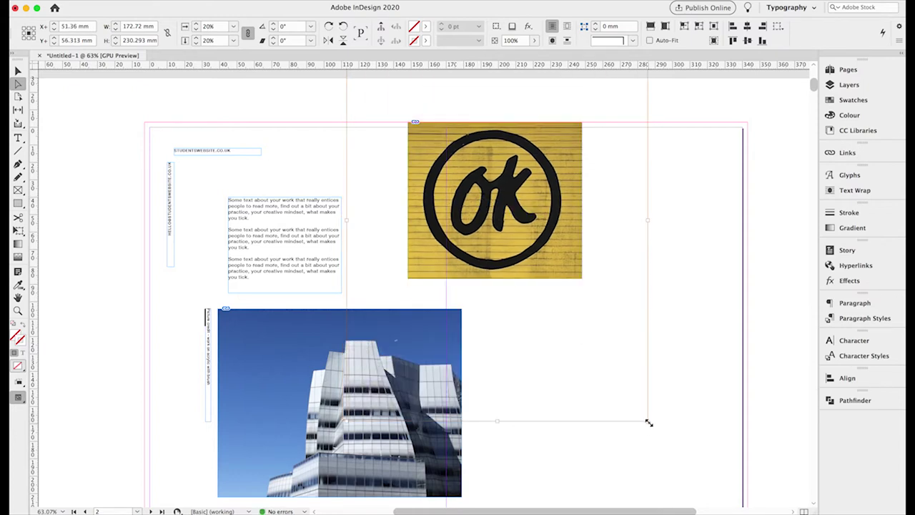
{"action": "left_click_drag", "start_coordinate": [649, 422], "coordinate": [608, 369]}
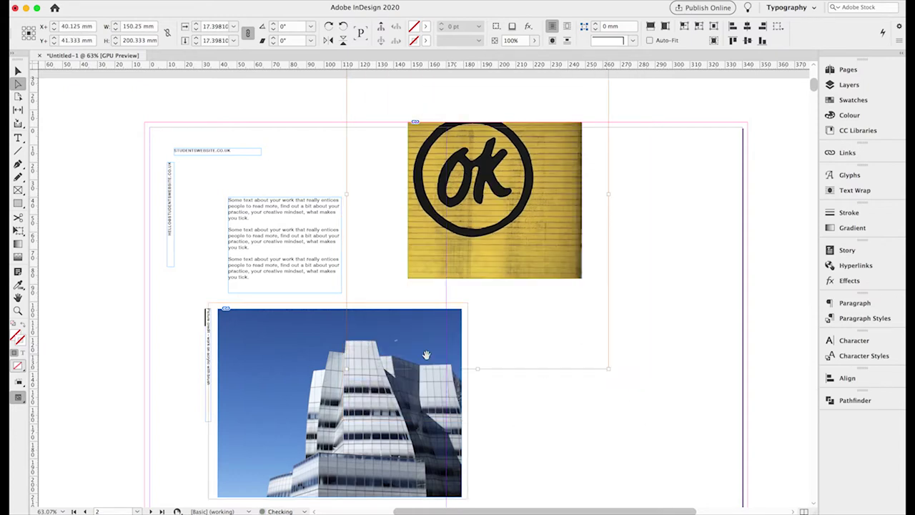
{"action": "left_click_drag", "start_coordinate": [346, 369], "coordinate": [419, 329]}
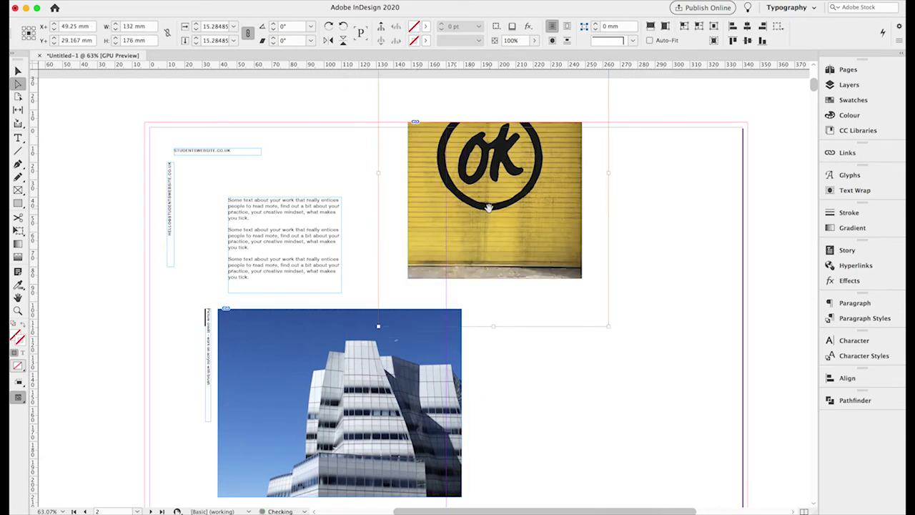
{"action": "left_click_drag", "start_coordinate": [488, 207], "coordinate": [494, 254]}
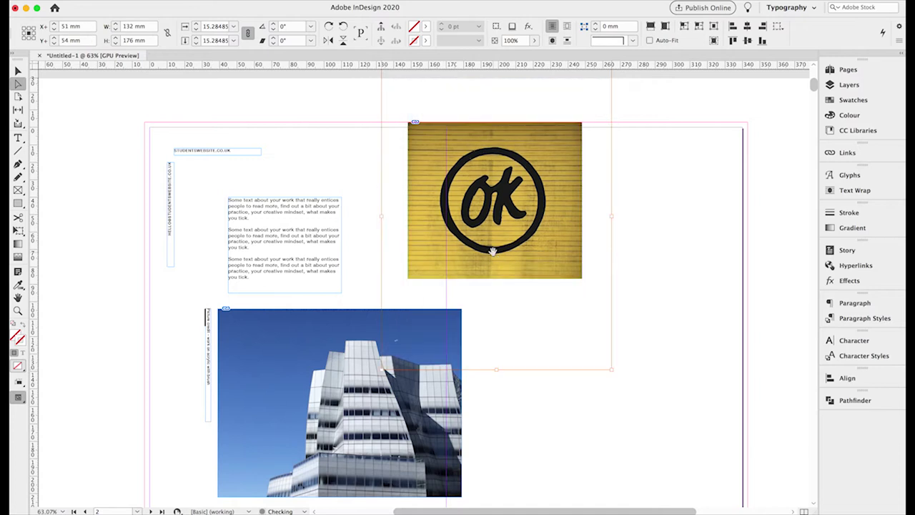
Move the vertical picture-credit caption beside the OK photo and rotate it 180 degrees.
{"action": "left_click", "coordinate": [18, 71]}
{"action": "left_click", "coordinate": [102, 229]}
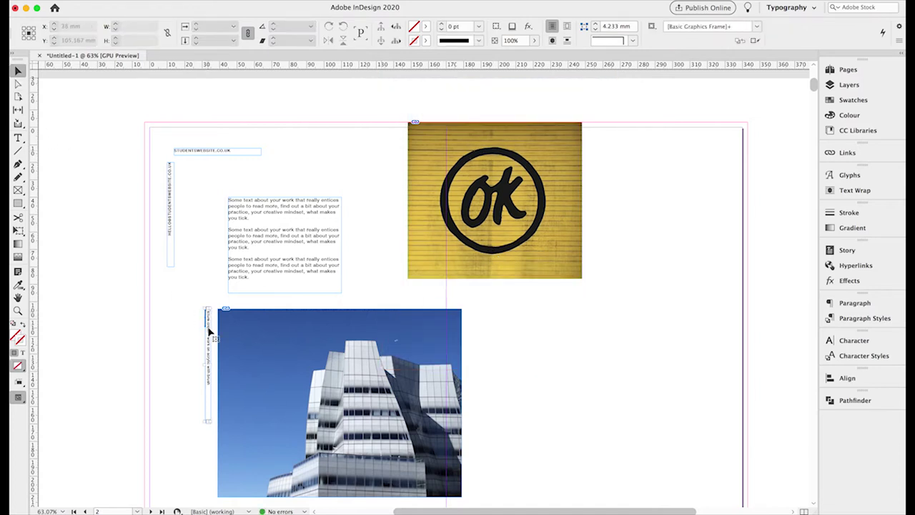
{"action": "left_click", "coordinate": [208, 331]}
{"action": "left_click_drag", "start_coordinate": [209, 330], "coordinate": [594, 249]}
{"action": "left_click", "coordinate": [329, 27]}
{"action": "left_click", "coordinate": [329, 27]}
{"action": "left_click_drag", "start_coordinate": [592, 311], "coordinate": [591, 261]}
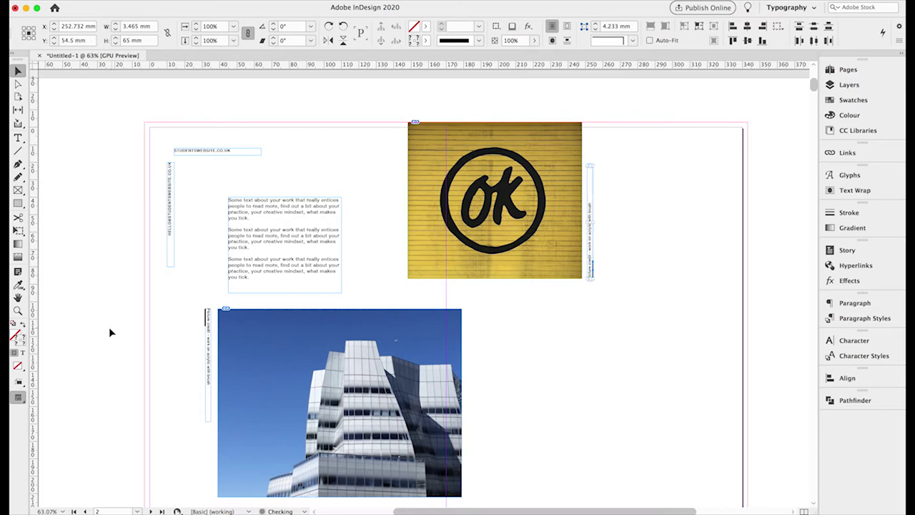
Zoom in on the OK photo and read its position from the bottom-right reference point.
{"action": "left_click", "coordinate": [18, 310]}
{"action": "left_click", "coordinate": [588, 293]}
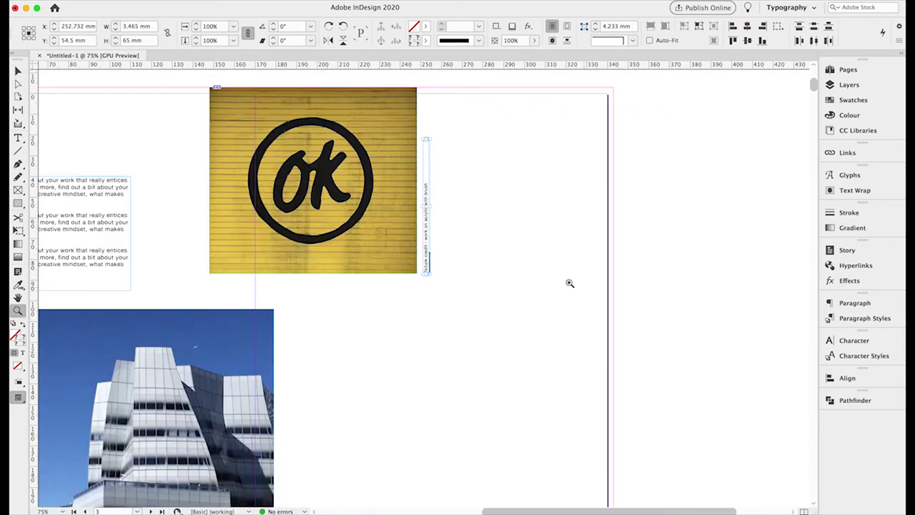
{"action": "left_click", "coordinate": [423, 267]}
{"action": "left_click", "coordinate": [460, 307]}
{"action": "left_click", "coordinate": [382, 287]}
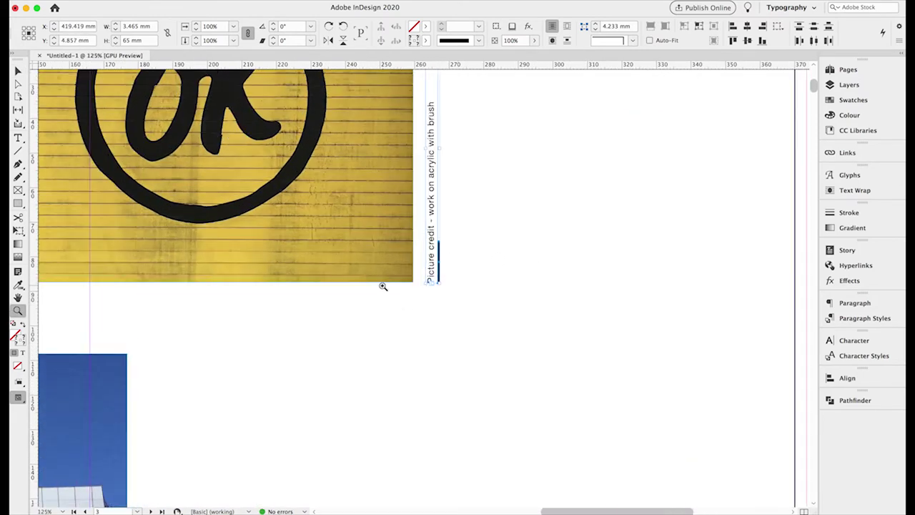
{"action": "left_click", "coordinate": [19, 70]}
{"action": "left_click", "coordinate": [226, 175]}
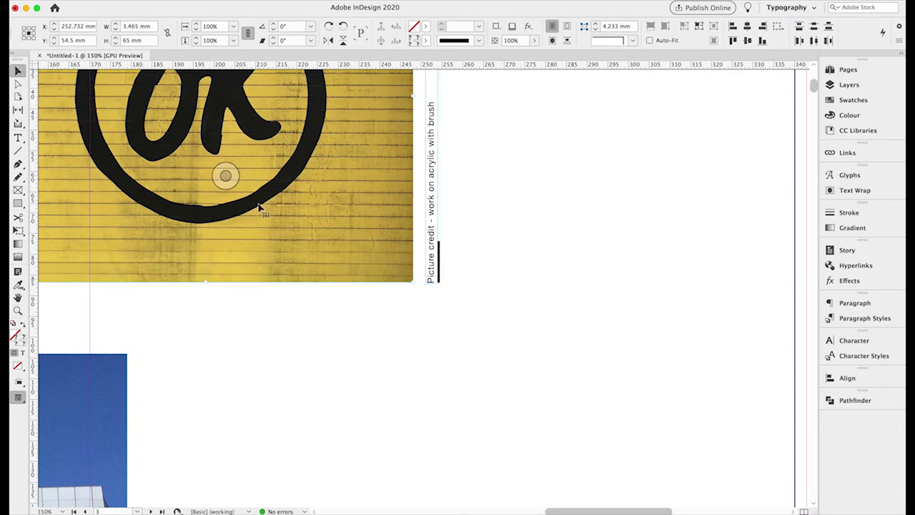
{"action": "left_click", "coordinate": [33, 38]}
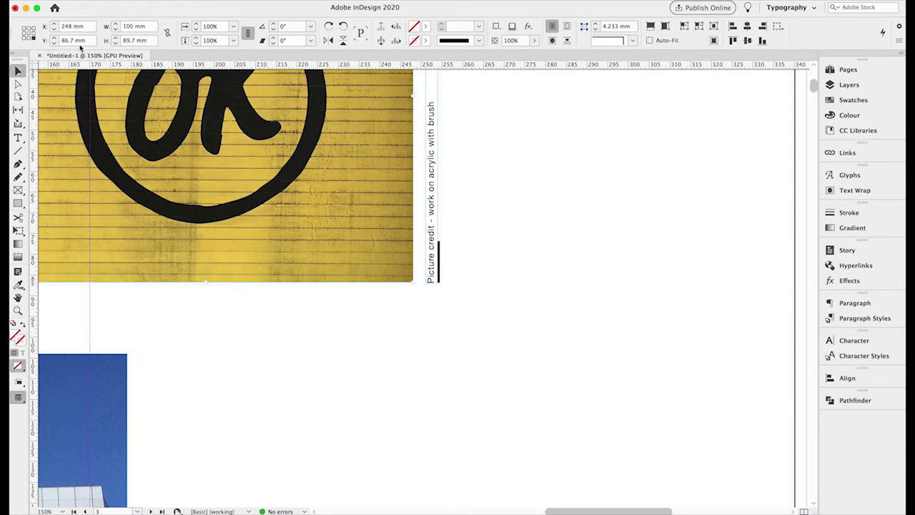
Set the caption's Y position to 86.7 mm, then fit the page in the window.
{"action": "left_click", "coordinate": [429, 268]}
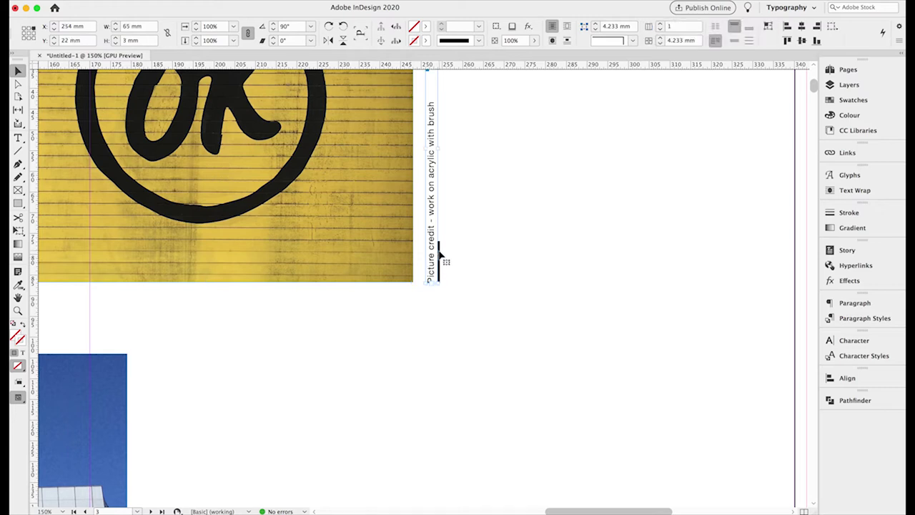
{"action": "left_click", "coordinate": [457, 222]}
{"action": "left_click", "coordinate": [435, 247]}
{"action": "double_click", "coordinate": [65, 40]}
{"action": "type", "text": "86.7"}
{"action": "key", "text": "Return"}
{"action": "left_click", "coordinate": [486, 297]}
{"action": "key", "text": "super+0"}
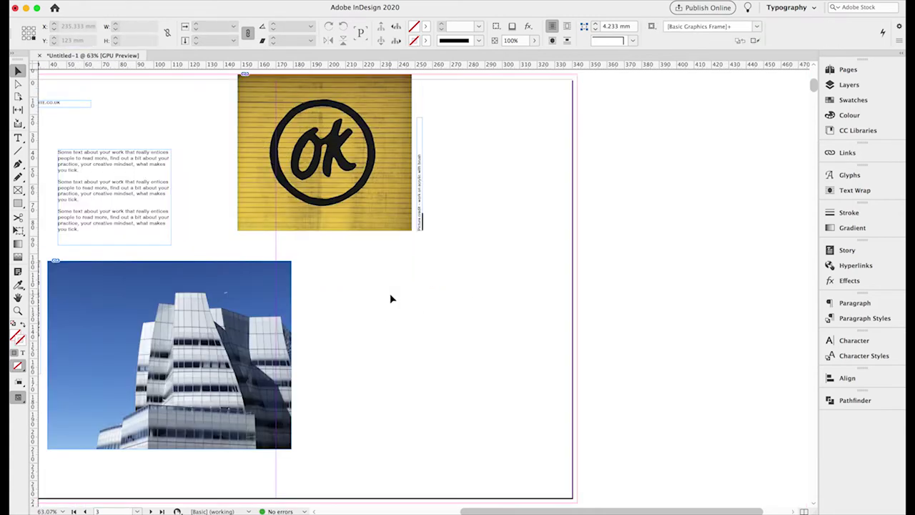
{"action": "scroll", "coordinate": [293, 292], "scroll_direction": "left", "scroll_amount": 3}
{"action": "scroll", "coordinate": [293, 292], "scroll_direction": "up", "scroll_amount": 1}
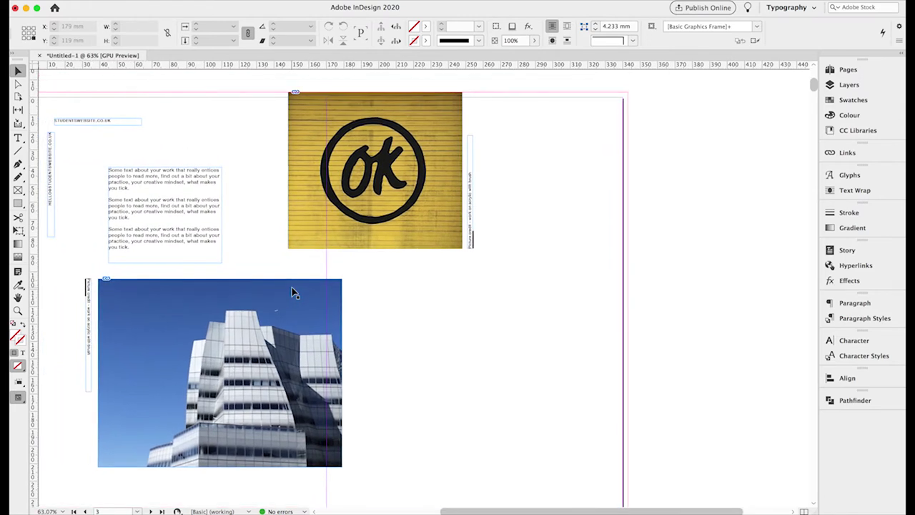
Duplicate the OK photo frame, move it to the lower right, and shrink it.
{"action": "left_click", "coordinate": [300, 241]}
{"action": "key", "text": "super+c"}
{"action": "key", "text": "super+v"}
{"action": "left_click_drag", "start_coordinate": [363, 248], "coordinate": [470, 297]}
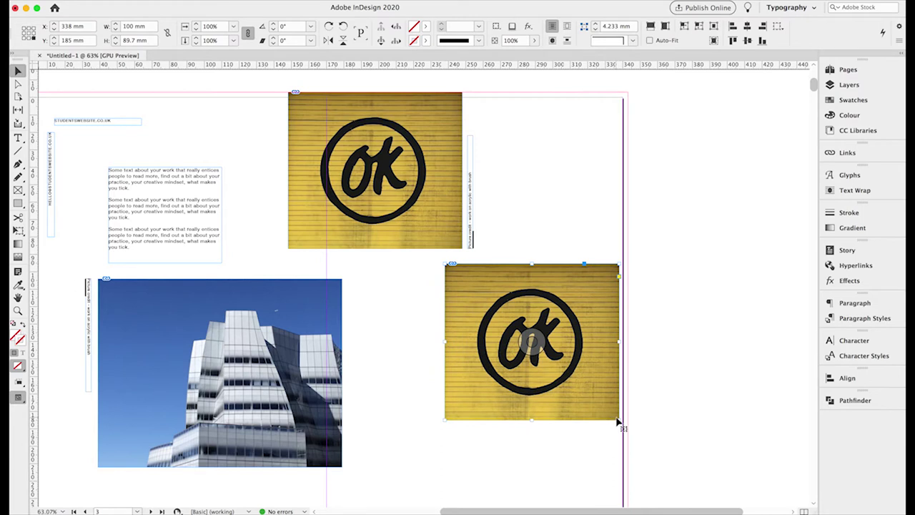
{"action": "left_click_drag", "start_coordinate": [617, 419], "coordinate": [596, 408]}
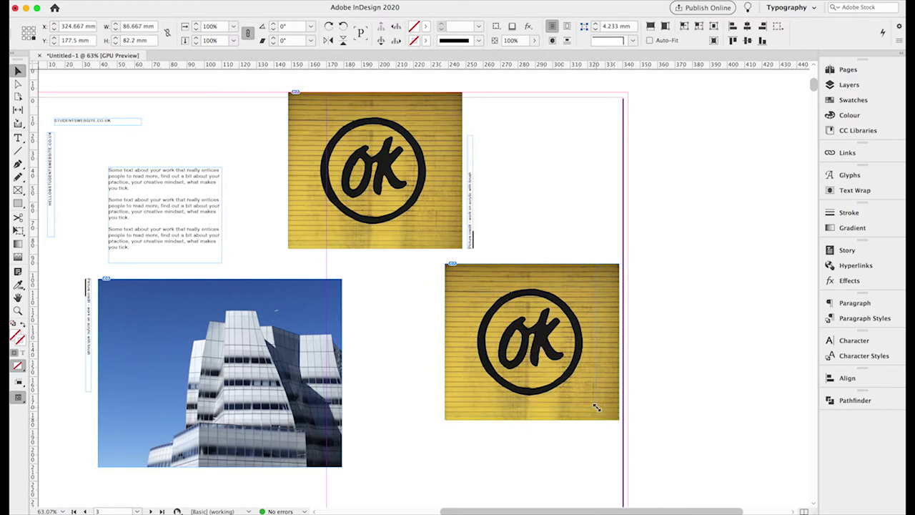
Size the copy to an 82 × 82 mm square from its top-left reference point.
{"action": "left_click", "coordinate": [24, 29]}
{"action": "triple_click", "coordinate": [134, 28]}
{"action": "type", "text": "82"}
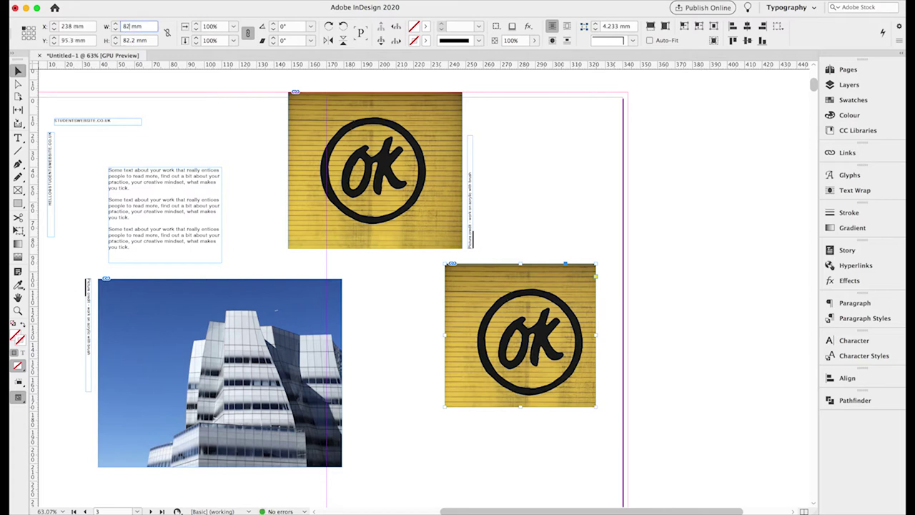
{"action": "key", "text": "Tab"}
{"action": "type", "text": "82"}
{"action": "key", "text": "Return"}
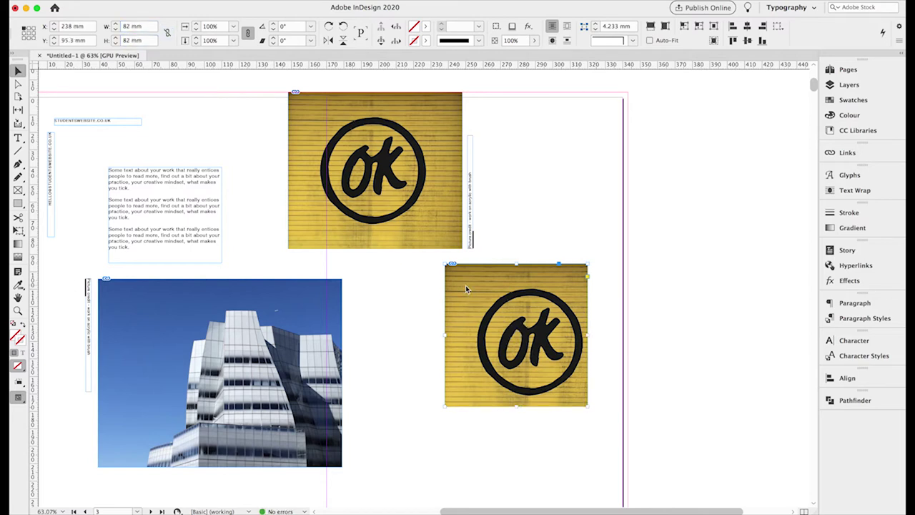
{"action": "key", "text": "super+d"}
Place IMG_7648.JPG into the copied frame and reduce the picture scale to about 9%.
{"action": "left_click", "coordinate": [672, 431]}
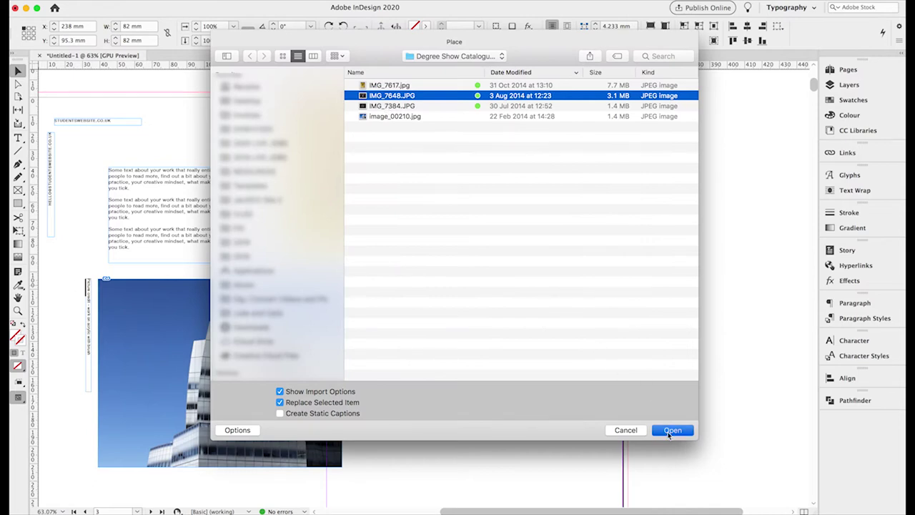
{"action": "left_click", "coordinate": [582, 384]}
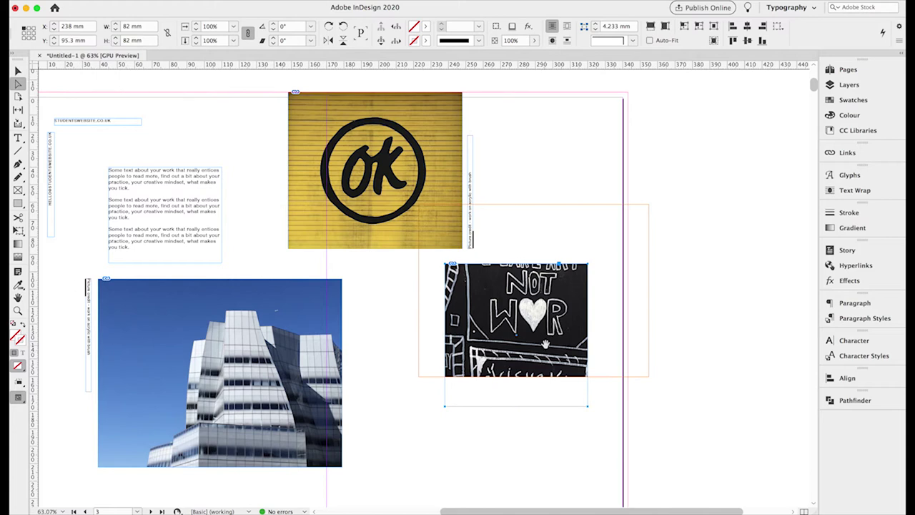
{"action": "left_click_drag", "start_coordinate": [478, 322], "coordinate": [462, 372]}
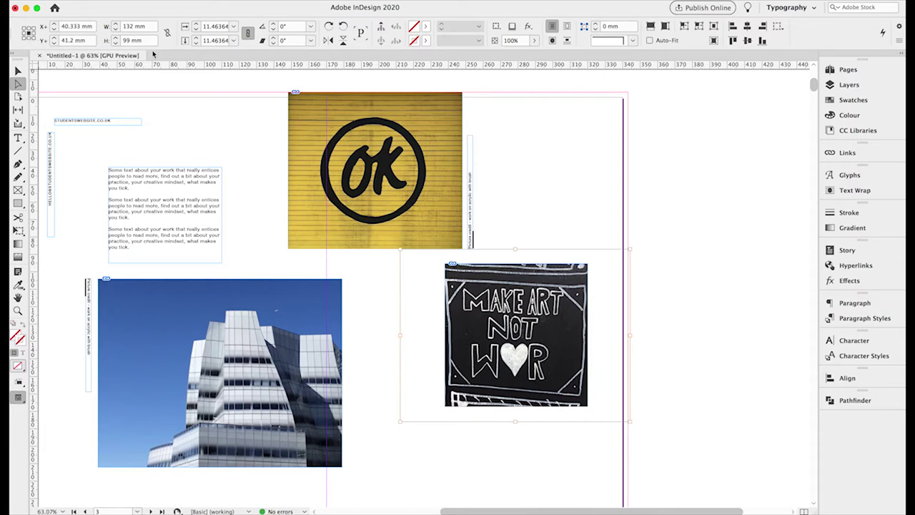
{"action": "left_click", "coordinate": [197, 30]}
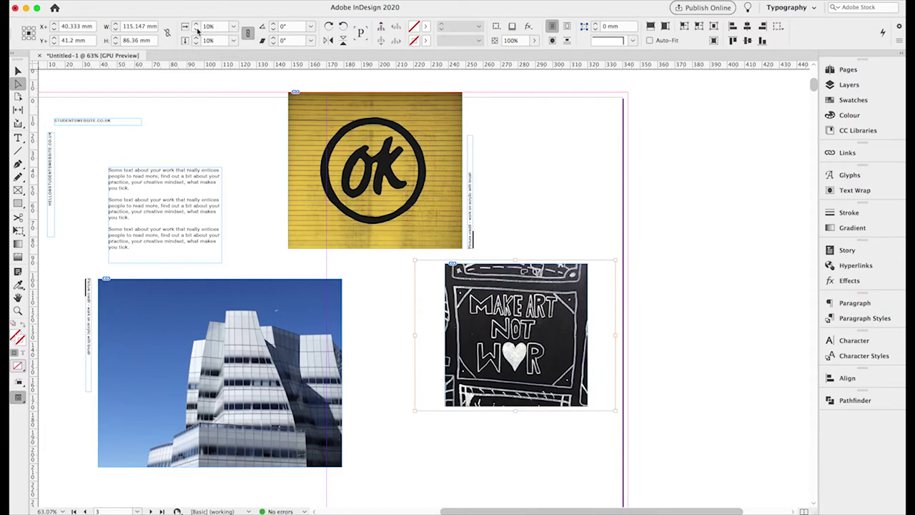
{"action": "left_click", "coordinate": [197, 29]}
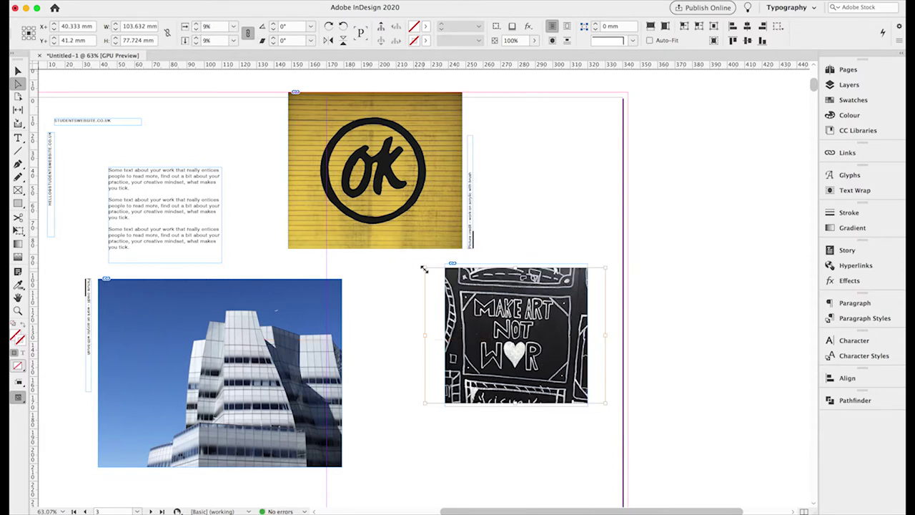
Enlarge and nudge the MAKE ART NOT WAR picture until it fills the square frame.
{"action": "left_click_drag", "start_coordinate": [425, 268], "coordinate": [418, 263]}
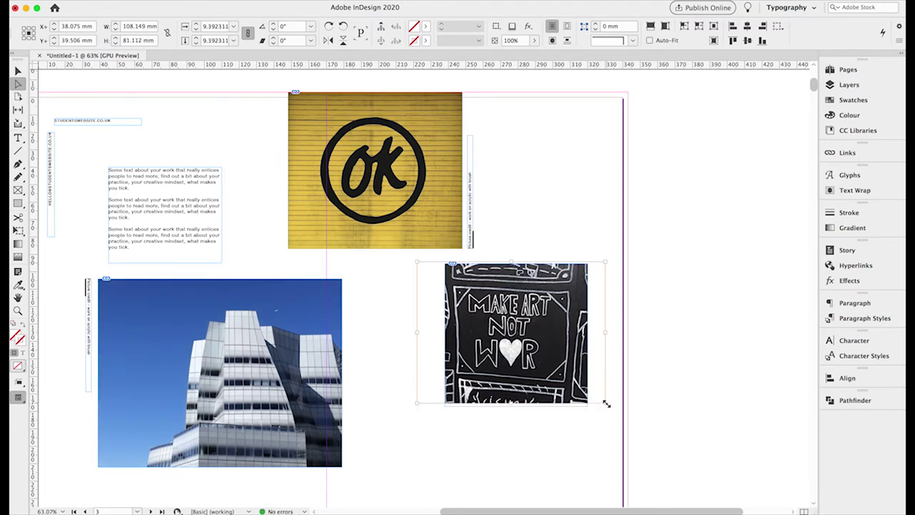
{"action": "left_click_drag", "start_coordinate": [606, 403], "coordinate": [612, 407]}
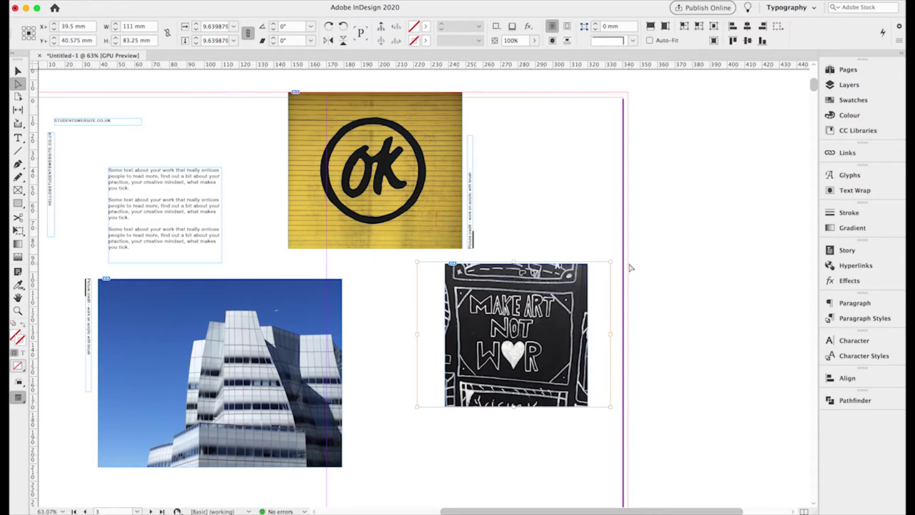
{"action": "left_click_drag", "start_coordinate": [612, 262], "coordinate": [625, 263]}
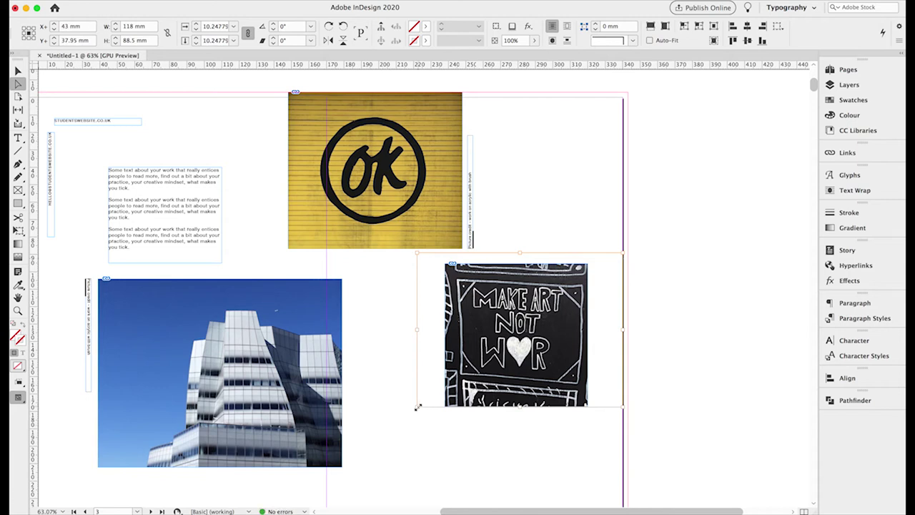
{"action": "left_click_drag", "start_coordinate": [416, 406], "coordinate": [406, 414]}
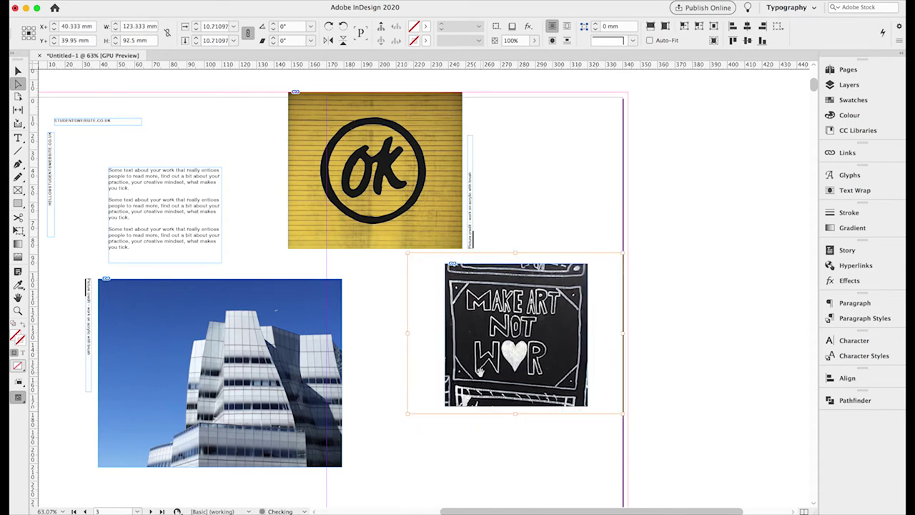
{"action": "left_click_drag", "start_coordinate": [480, 371], "coordinate": [480, 373]}
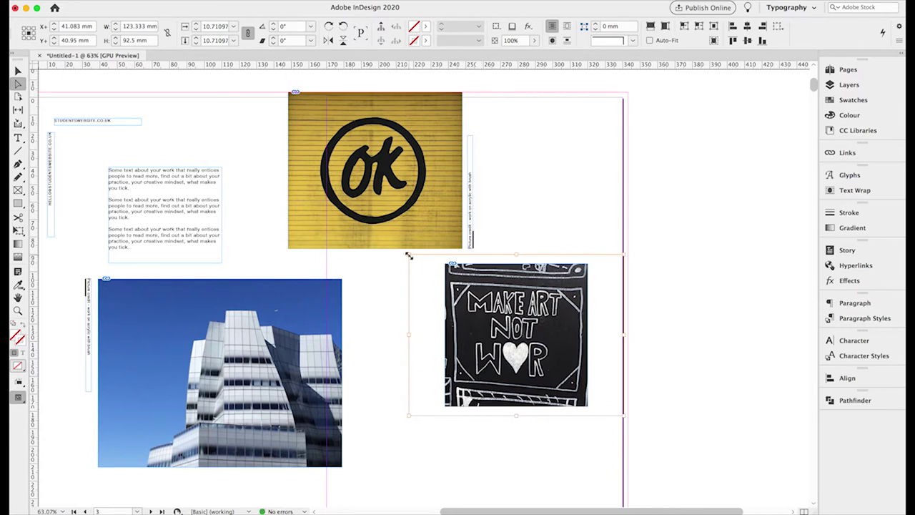
{"action": "left_click_drag", "start_coordinate": [409, 255], "coordinate": [406, 252]}
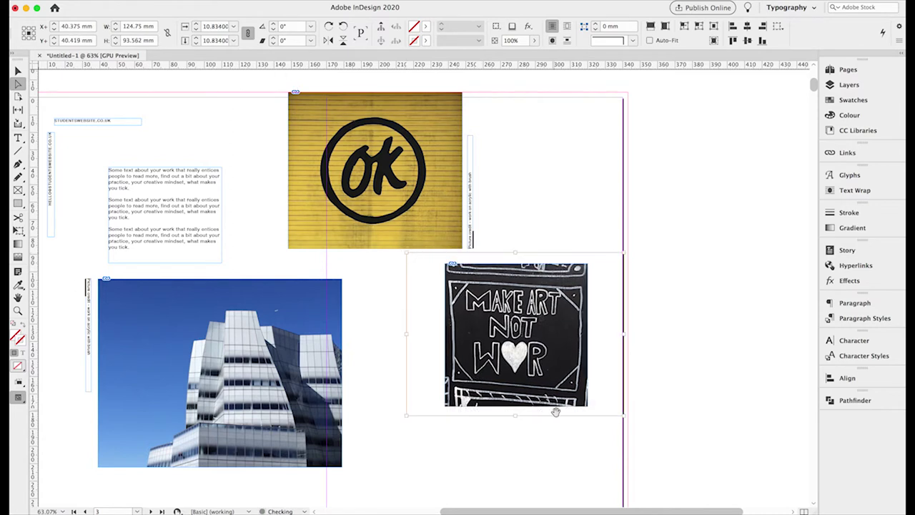
{"action": "left_click_drag", "start_coordinate": [623, 414], "coordinate": [630, 419]}
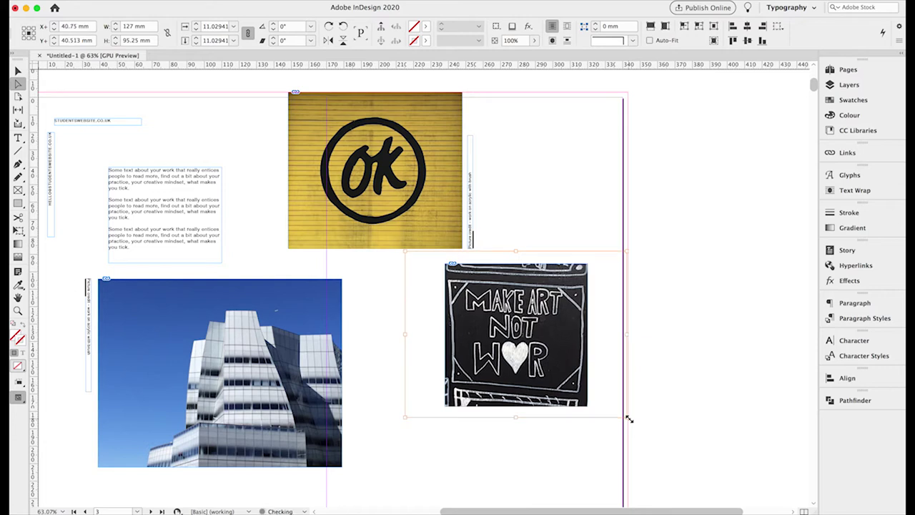
{"action": "left_click", "coordinate": [17, 69]}
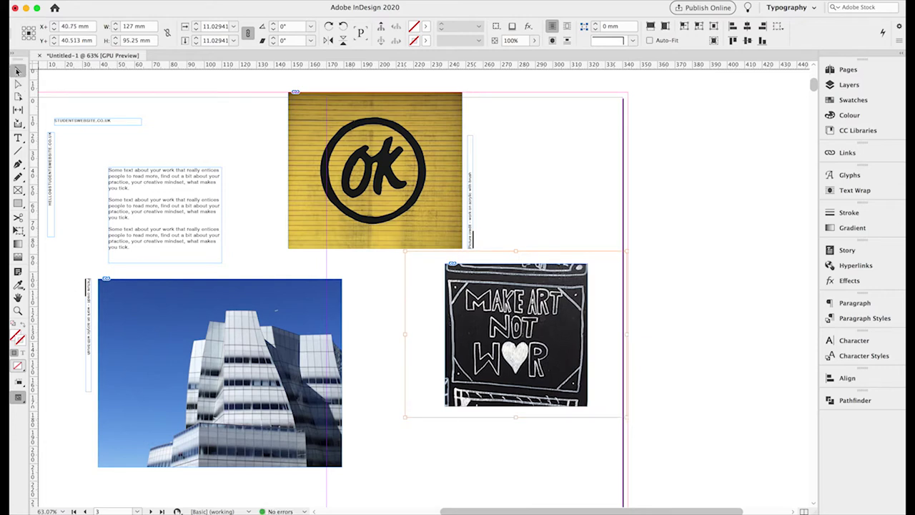
{"action": "left_click", "coordinate": [673, 279]}
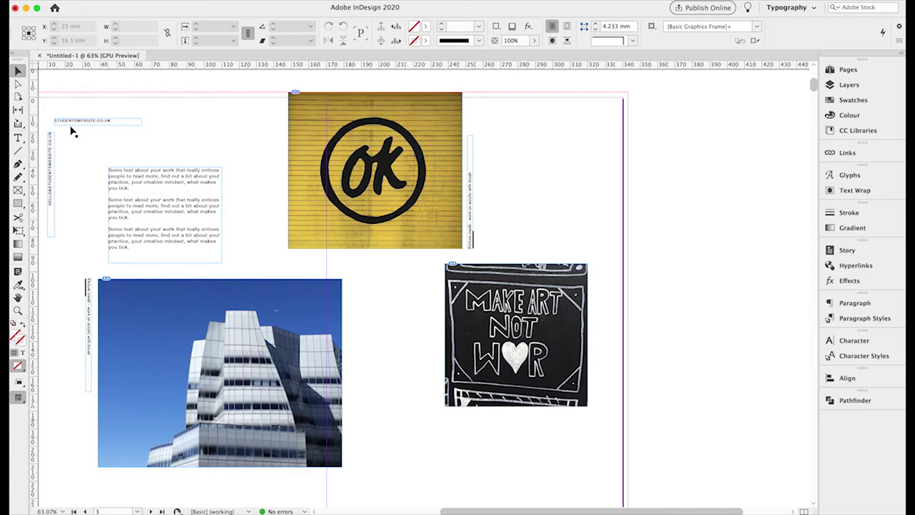
Paste a copy of the STUDENTSWEBSITE.CO.UK text frame near the page's bottom right.
{"action": "left_click", "coordinate": [95, 123]}
{"action": "scroll", "coordinate": [178, 204], "scroll_direction": "down", "scroll_amount": 1}
{"action": "scroll", "coordinate": [179, 203], "scroll_direction": "right", "scroll_amount": 2}
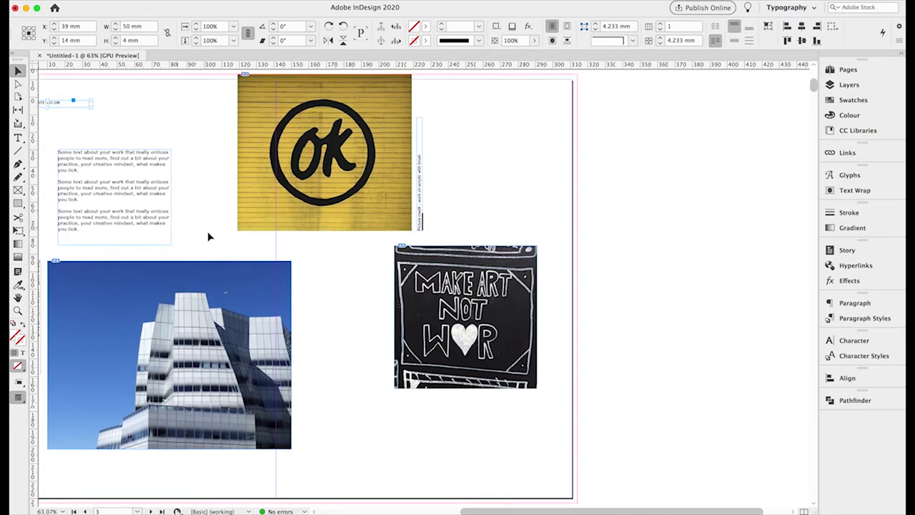
{"action": "scroll", "coordinate": [243, 250], "scroll_direction": "left", "scroll_amount": 3}
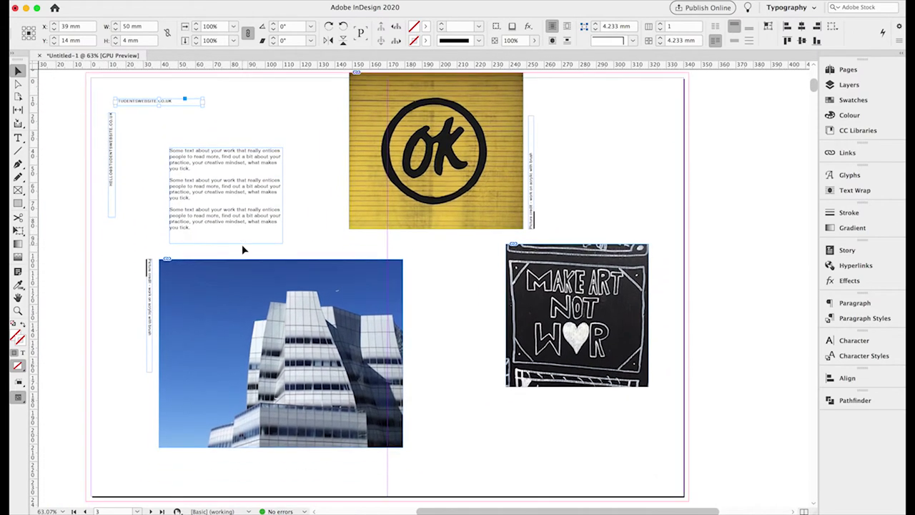
{"action": "key", "text": "super+v"}
{"action": "left_click_drag", "start_coordinate": [414, 292], "coordinate": [586, 472]}
{"action": "left_click", "coordinate": [139, 105]}
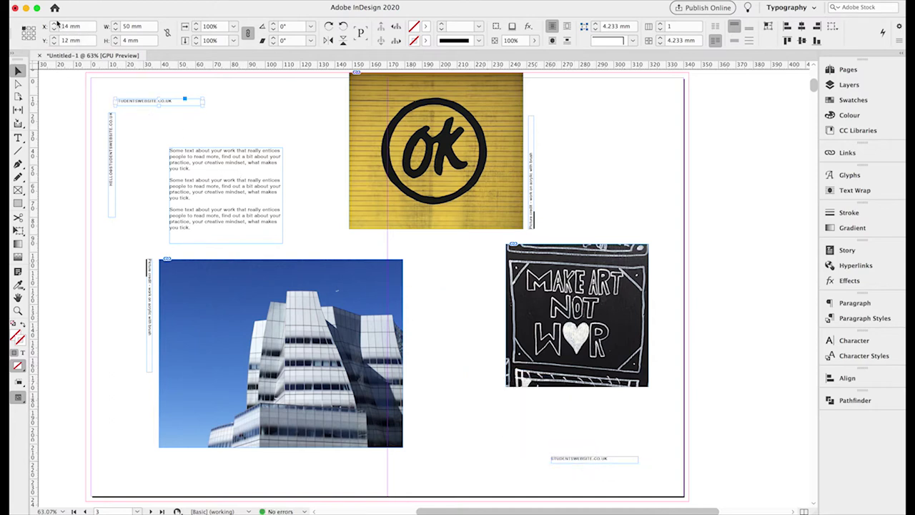
Right-align the website address text in the copied label.
{"action": "left_click", "coordinate": [596, 462]}
{"action": "left_click", "coordinate": [18, 138]}
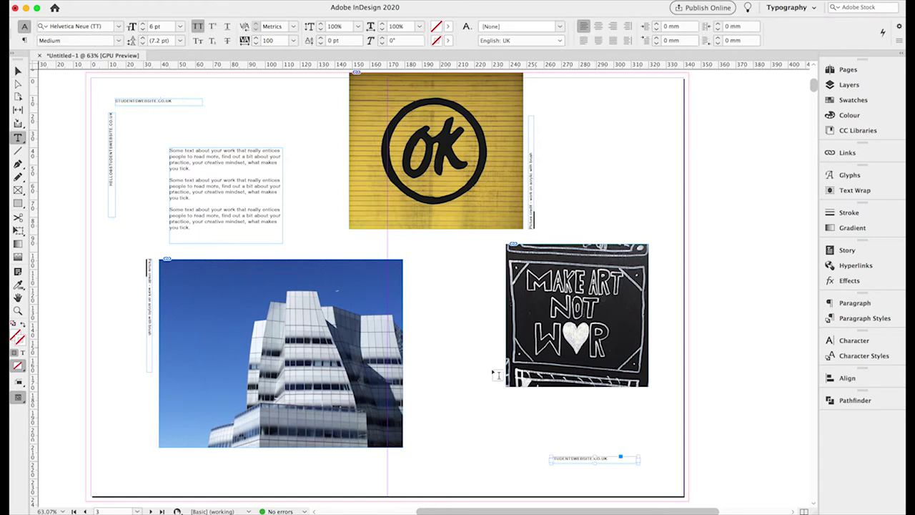
{"action": "triple_click", "coordinate": [579, 458]}
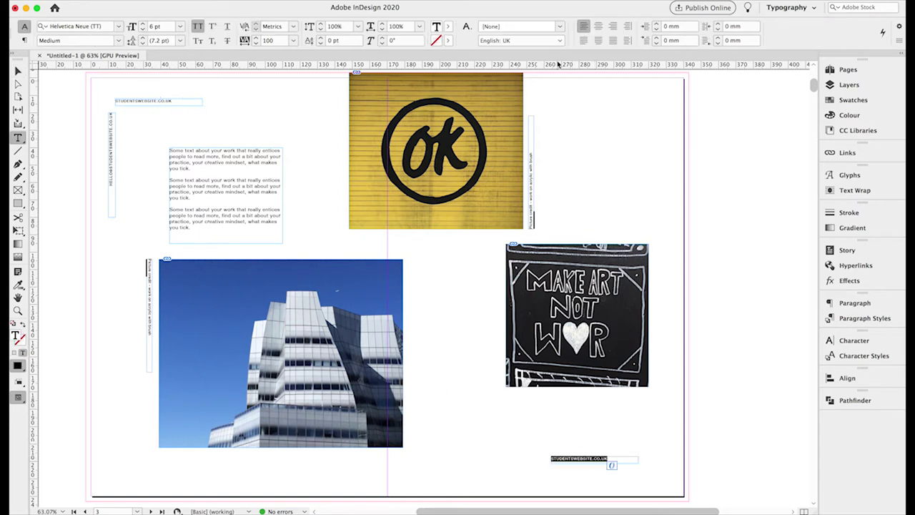
{"action": "left_click", "coordinate": [612, 27]}
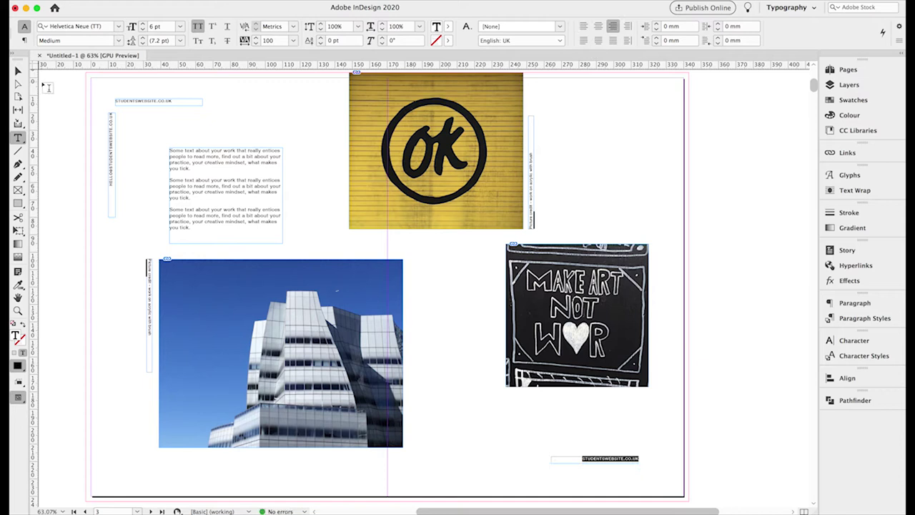
{"action": "key", "text": "Escape"}
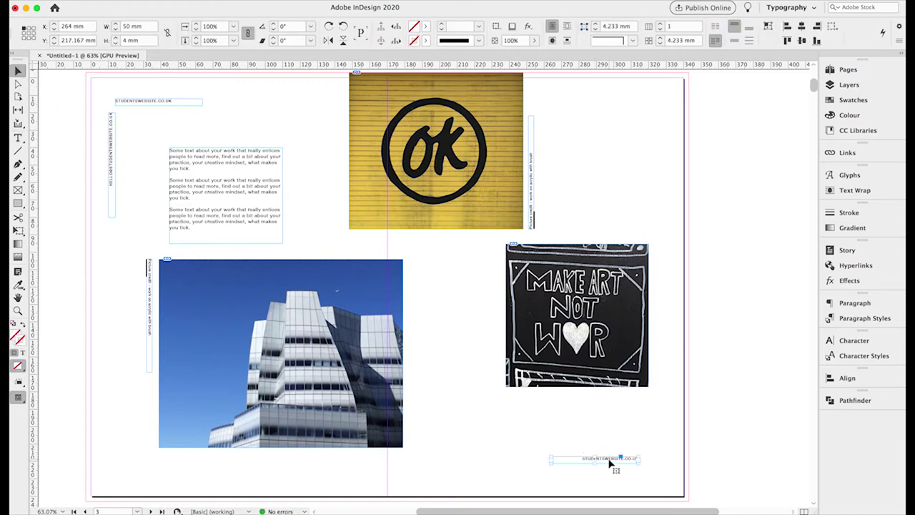
Position the label at X 324 mm, Y 228 mm using the bottom-right reference point.
{"action": "left_click_drag", "start_coordinate": [609, 462], "coordinate": [623, 473]}
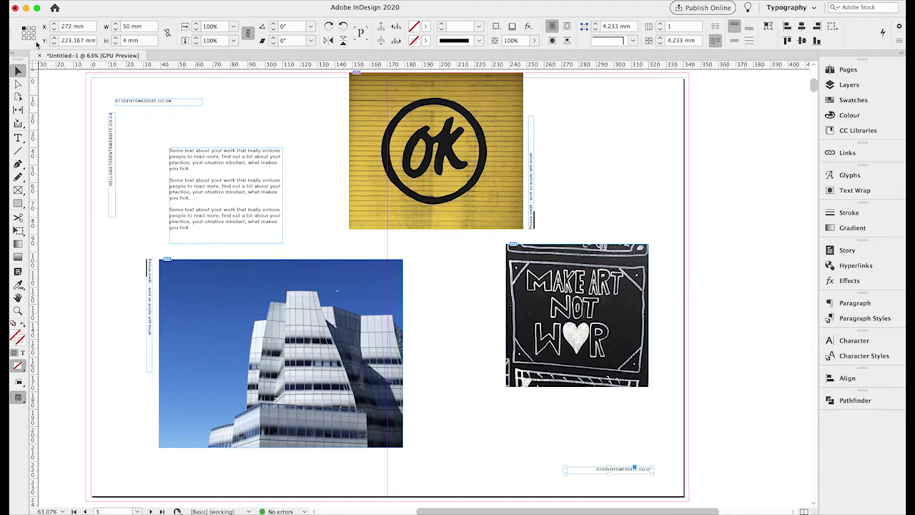
{"action": "left_click", "coordinate": [34, 38]}
{"action": "double_click", "coordinate": [63, 26]}
{"action": "type", "text": "324"}
{"action": "key", "text": "Tab"}
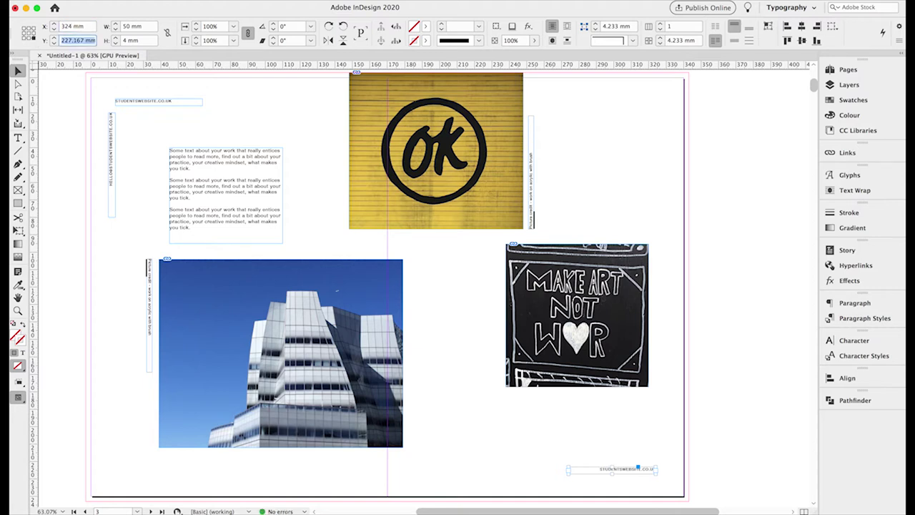
{"action": "type", "text": "228"}
{"action": "key", "text": "Return"}
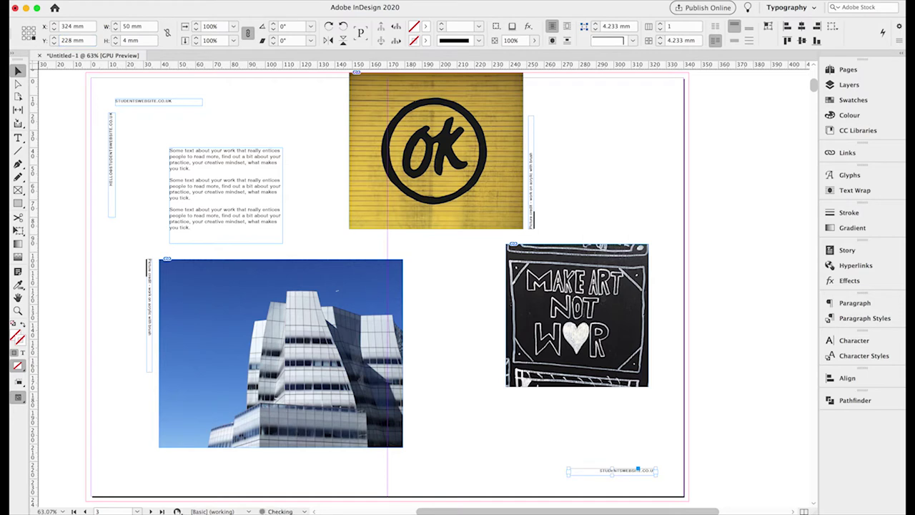
Delete the label's website text, then undo the deletion.
{"action": "left_click", "coordinate": [18, 137]}
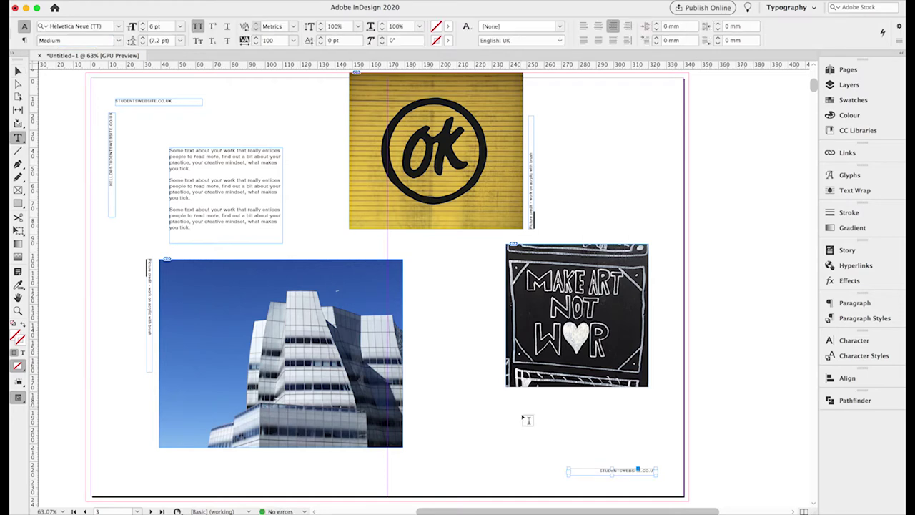
{"action": "left_click", "coordinate": [604, 472]}
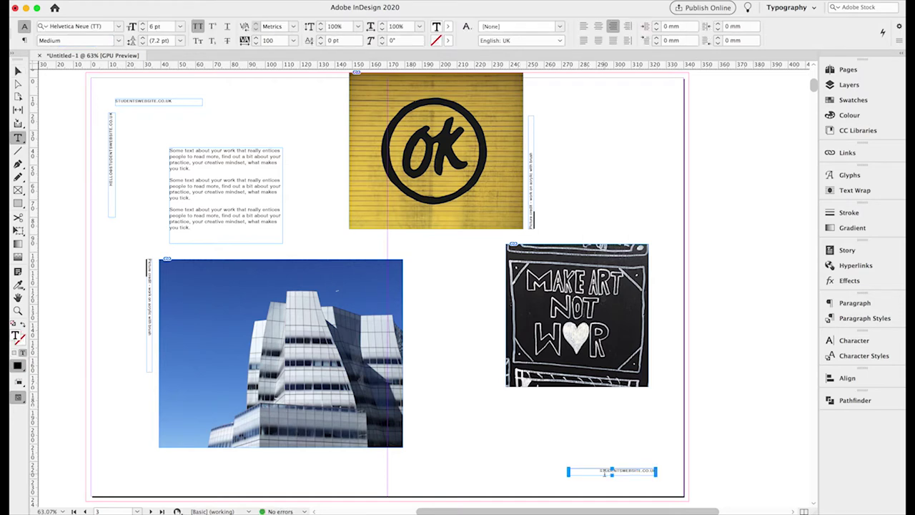
{"action": "left_click_drag", "start_coordinate": [600, 471], "coordinate": [661, 476]}
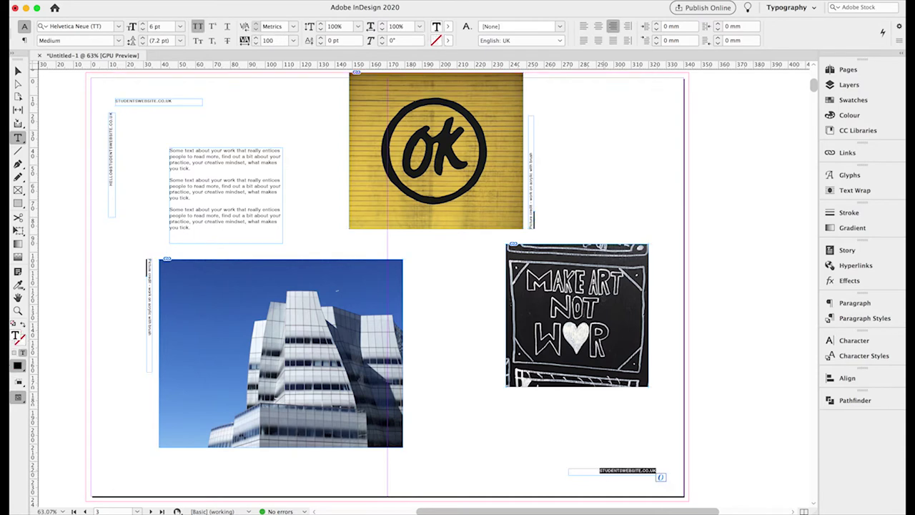
{"action": "key", "text": "BackSpace"}
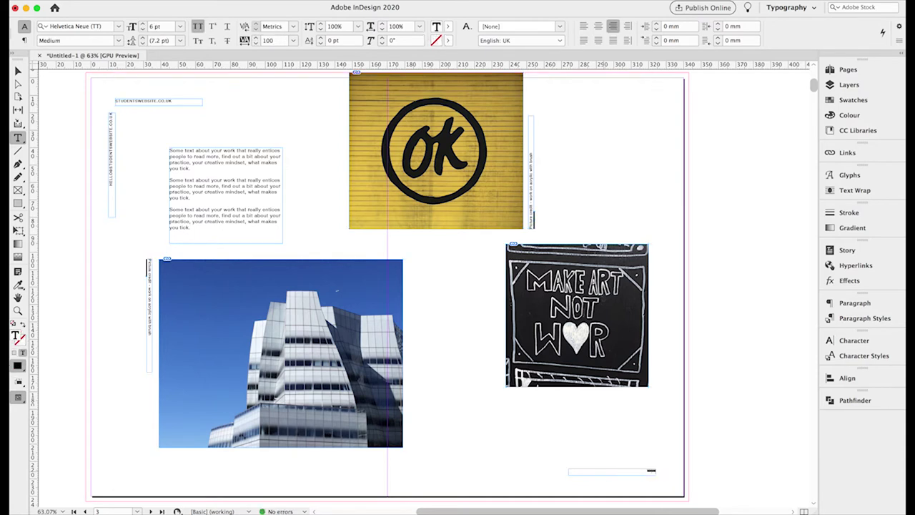
{"action": "key", "text": "super+z"}
Zoom in on the bottom-right label, retype it as 'YOUR UNIVERSITY 2020', then fit the spread.
{"action": "left_click", "coordinate": [615, 483]}
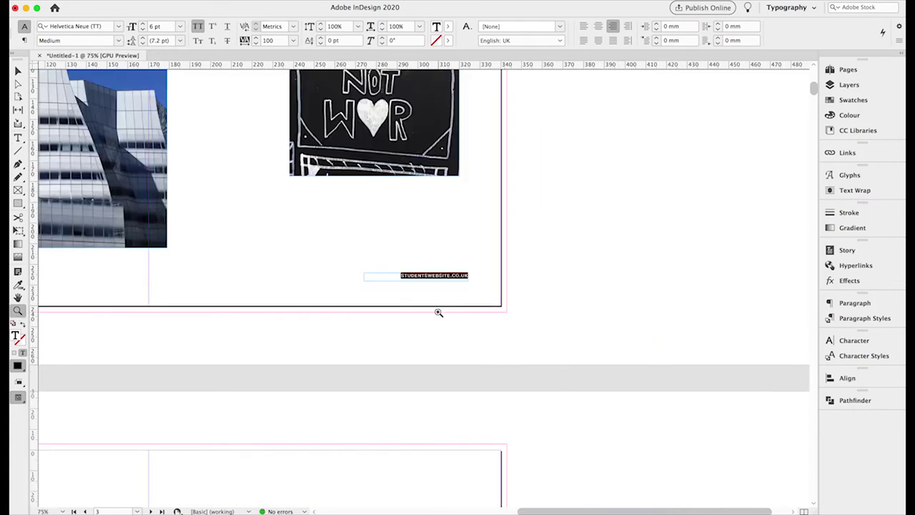
{"action": "left_click", "coordinate": [440, 315]}
{"action": "left_click", "coordinate": [421, 243]}
{"action": "left_click", "coordinate": [421, 243]}
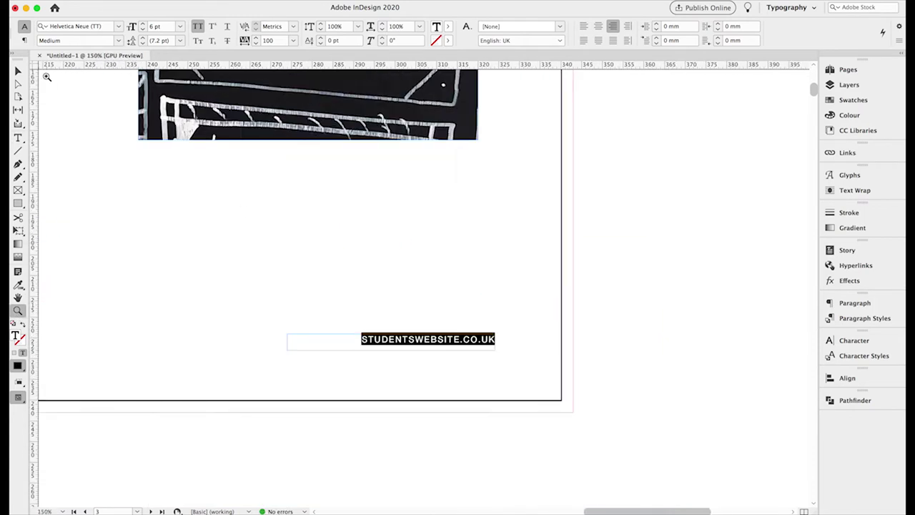
{"action": "left_click", "coordinate": [18, 138]}
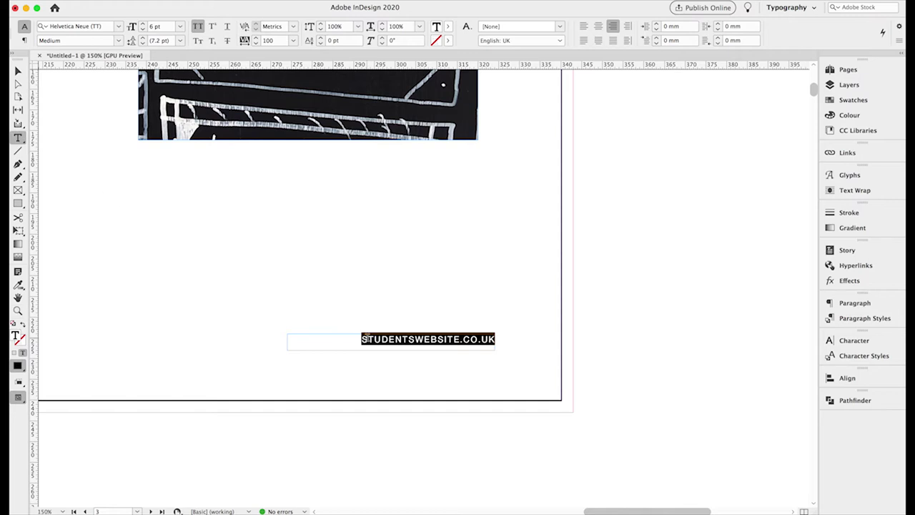
{"action": "type", "text": "Y"}
{"action": "type", "text": "OUR UN"}
{"action": "type", "text": "VERSITY"}
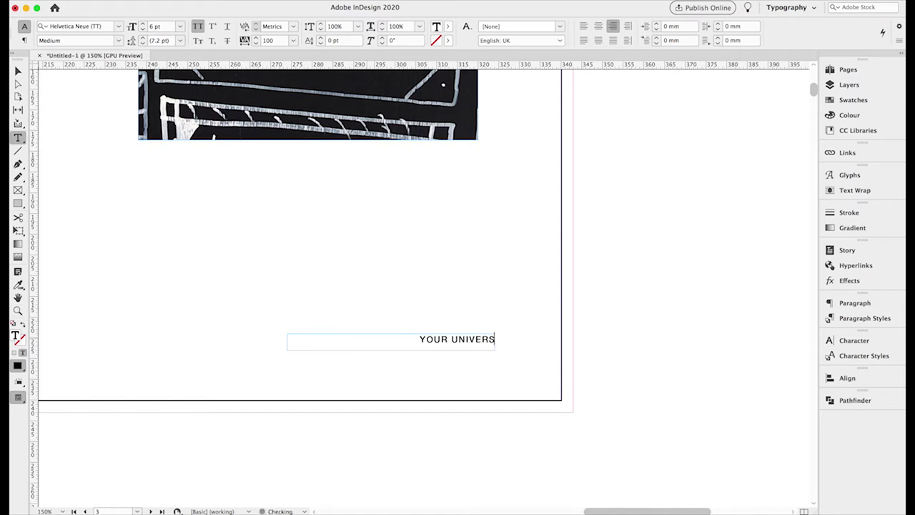
{"action": "key", "text": "BackSpace"}
{"action": "key", "text": "BackSpace"}
{"action": "key", "text": "BackSpace"}
{"action": "type", "text": "ITY"}
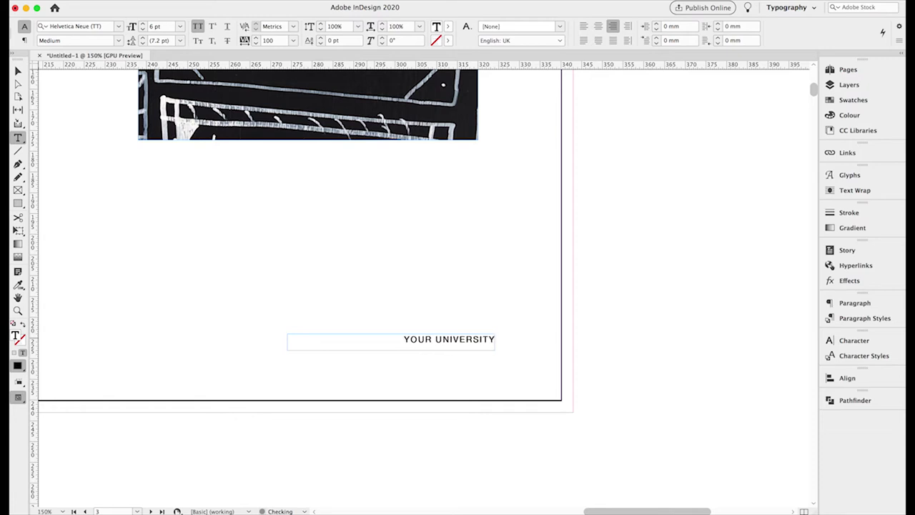
{"action": "type", "text": " 2020"}
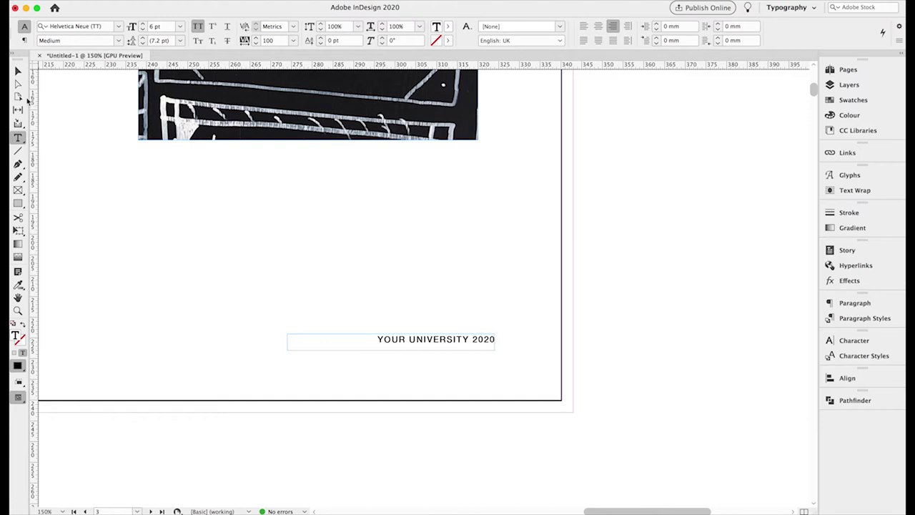
{"action": "left_click", "coordinate": [17, 72]}
{"action": "key", "text": "super+0"}
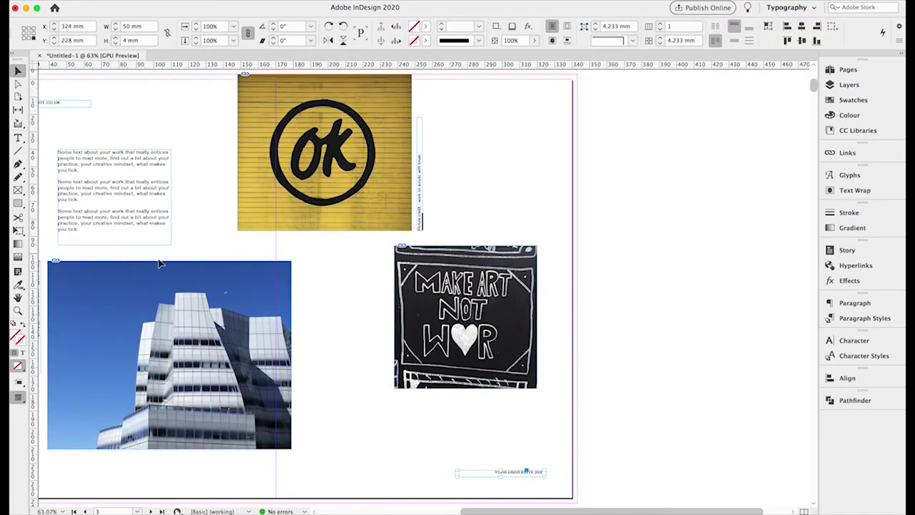
Duplicate the body text as a narrow tall column beside MAKE ART, with a website-label copy above.
{"action": "scroll", "coordinate": [245, 286], "scroll_direction": "left", "scroll_amount": 5}
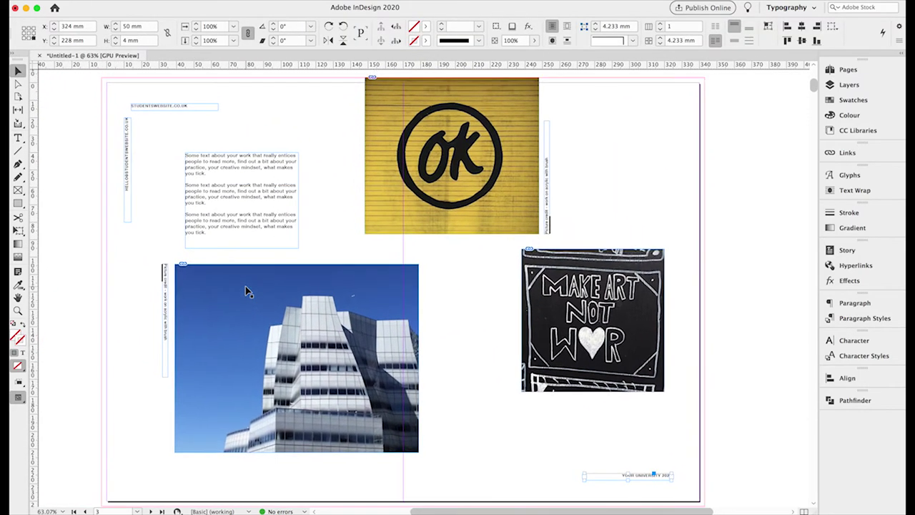
{"action": "left_click", "coordinate": [227, 204]}
{"action": "key", "text": "super+c"}
{"action": "key", "text": "super+v"}
{"action": "left_click_drag", "start_coordinate": [395, 254], "coordinate": [453, 293]}
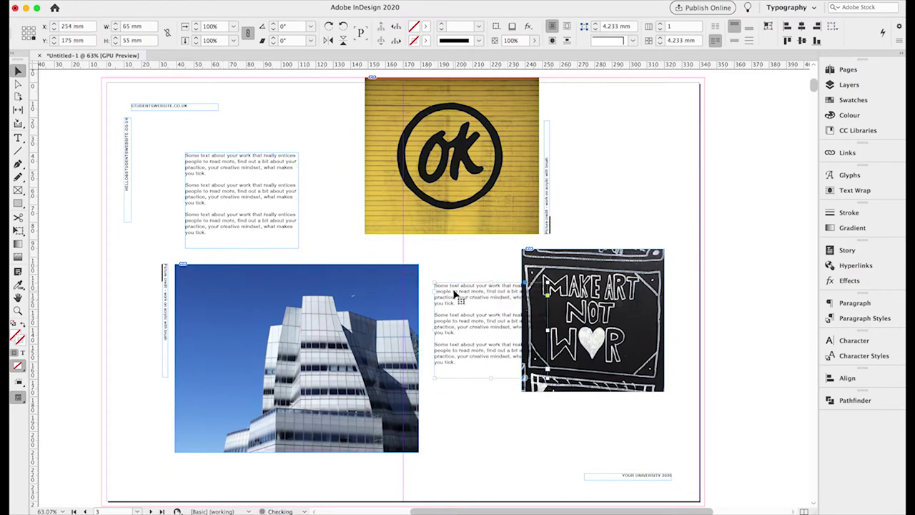
{"action": "left_click_drag", "start_coordinate": [546, 379], "coordinate": [487, 431]}
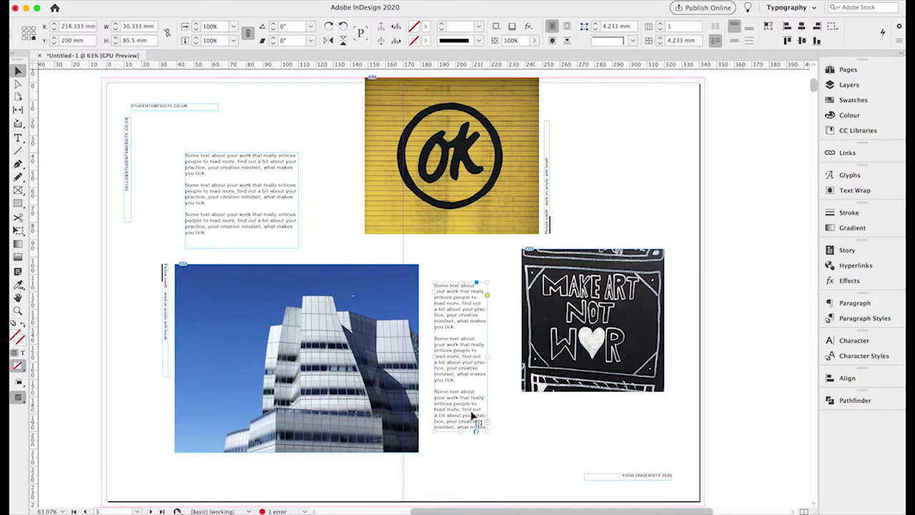
{"action": "left_click", "coordinate": [18, 137]}
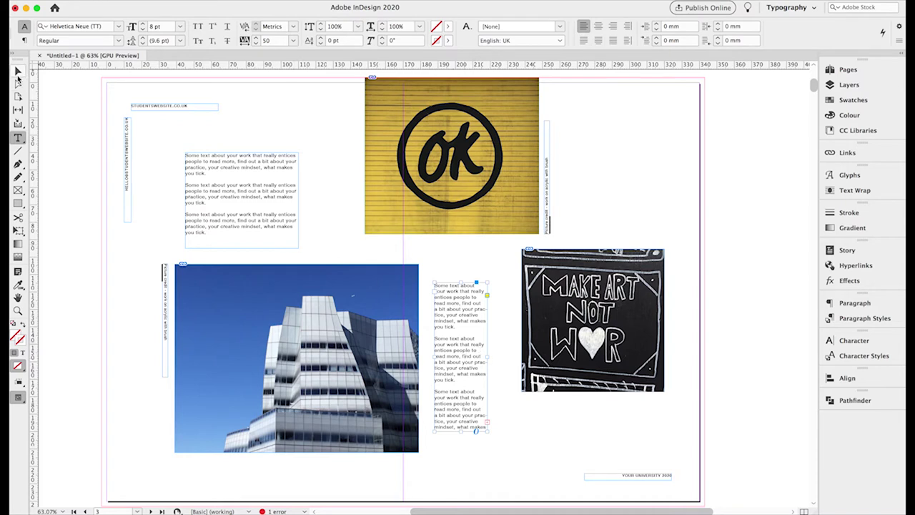
{"action": "left_click", "coordinate": [18, 72]}
{"action": "left_click_drag", "start_coordinate": [460, 433], "coordinate": [462, 438]}
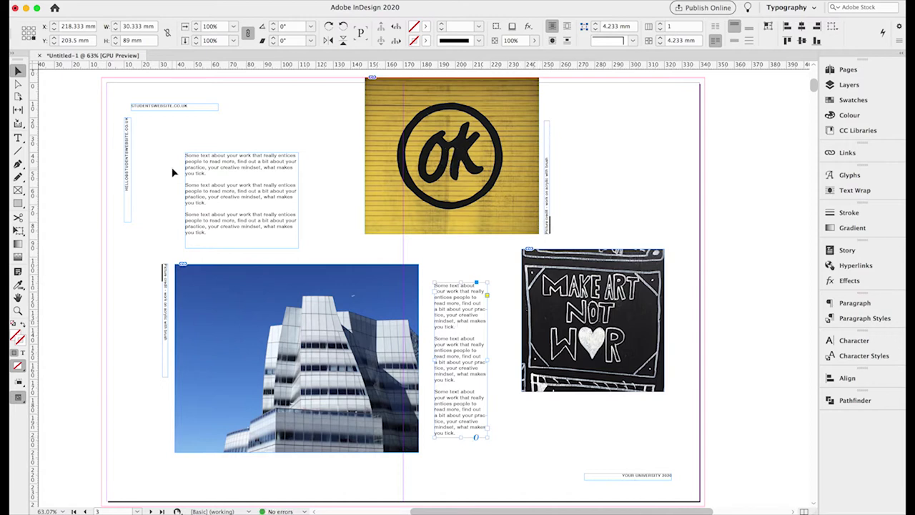
{"action": "left_click_drag", "start_coordinate": [156, 110], "coordinate": [449, 266]}
Rotate the website label vertical, move it beside the column, and align their top edges.
{"action": "left_click", "coordinate": [329, 26]}
{"action": "left_click_drag", "start_coordinate": [523, 215], "coordinate": [508, 331]}
{"action": "left_click", "coordinate": [480, 307], "text": "shift"}
{"action": "left_click", "coordinate": [786, 41]}
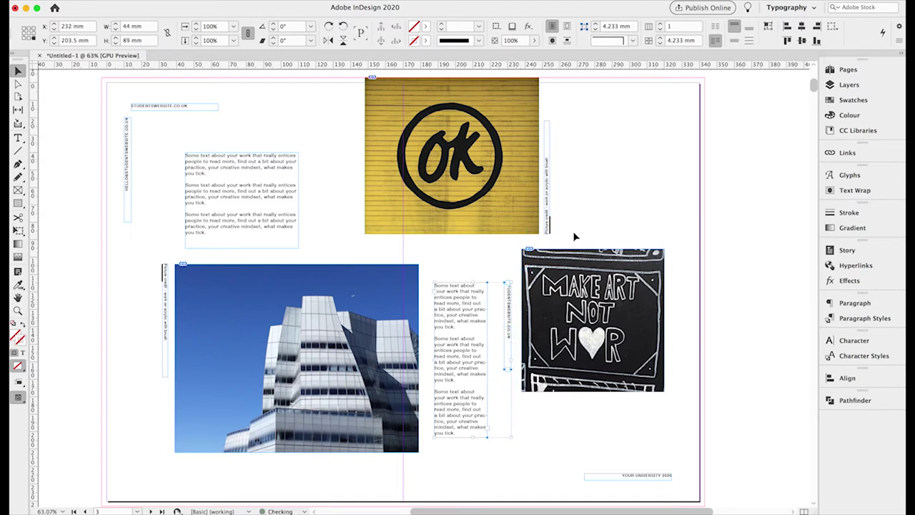
{"action": "left_click", "coordinate": [510, 319]}
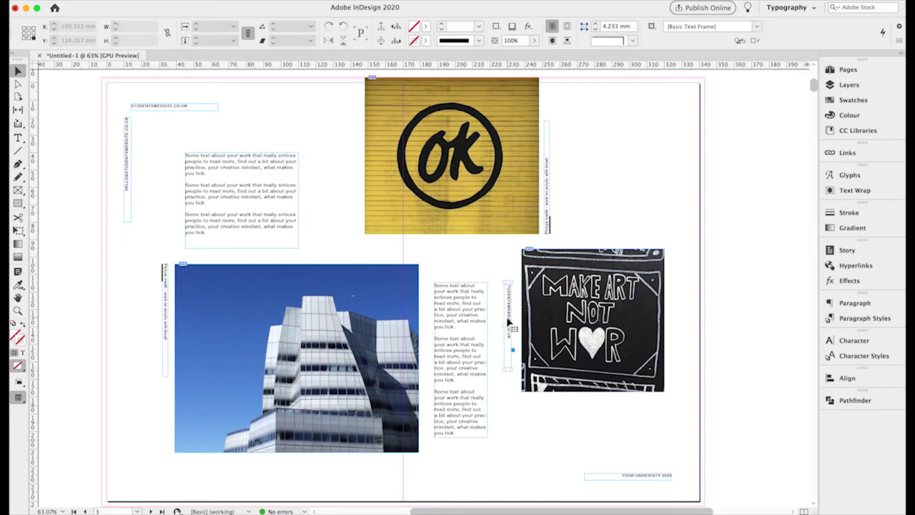
Stretch the vertical label to the column's 89 mm height.
{"action": "left_click", "coordinate": [509, 323]}
{"action": "left_click_drag", "start_coordinate": [503, 369], "coordinate": [499, 438]}
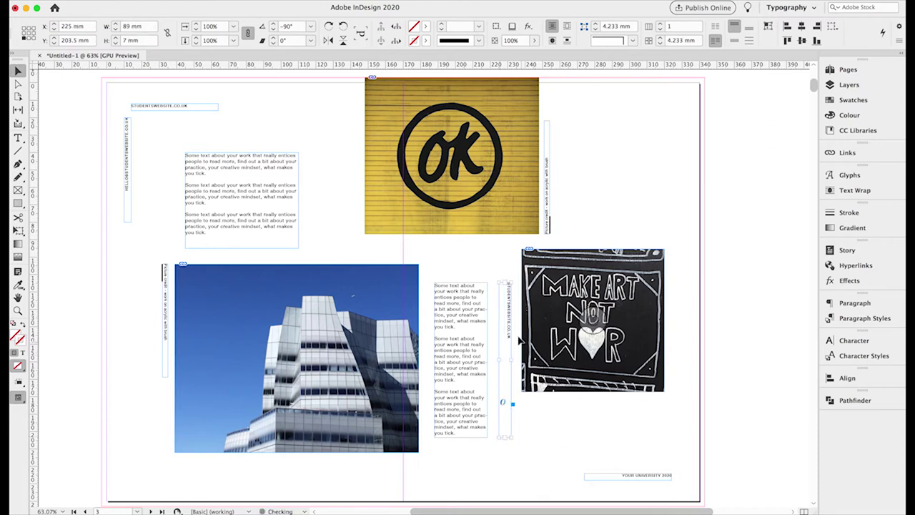
{"action": "left_click", "coordinate": [116, 30]}
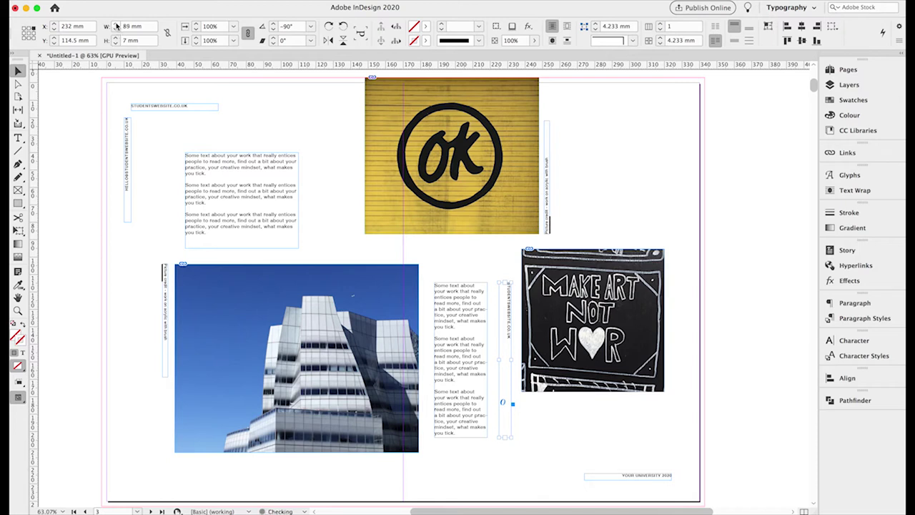
{"action": "left_click", "coordinate": [443, 302]}
{"action": "left_click", "coordinate": [510, 314]}
{"action": "left_click", "coordinate": [18, 140]}
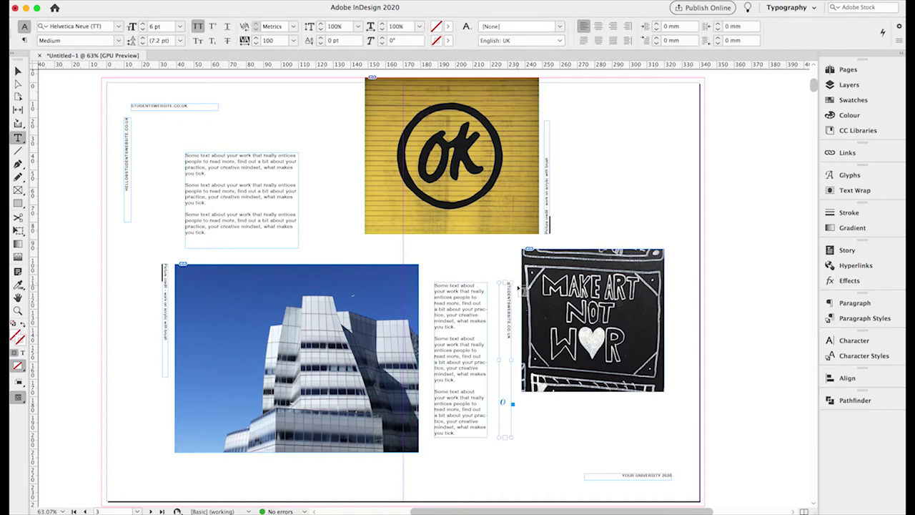
Replace the vertical label's website text with NAME.
{"action": "triple_click", "coordinate": [514, 342]}
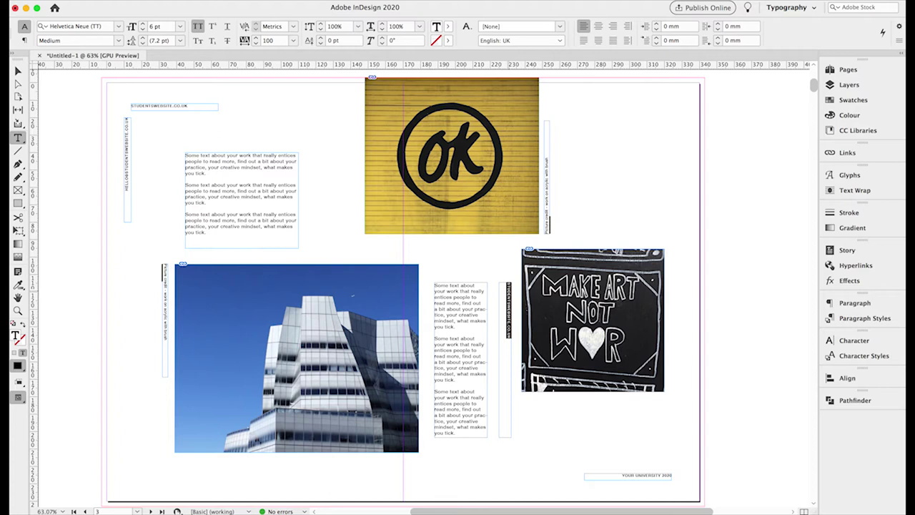
{"action": "key", "text": "BackSpace"}
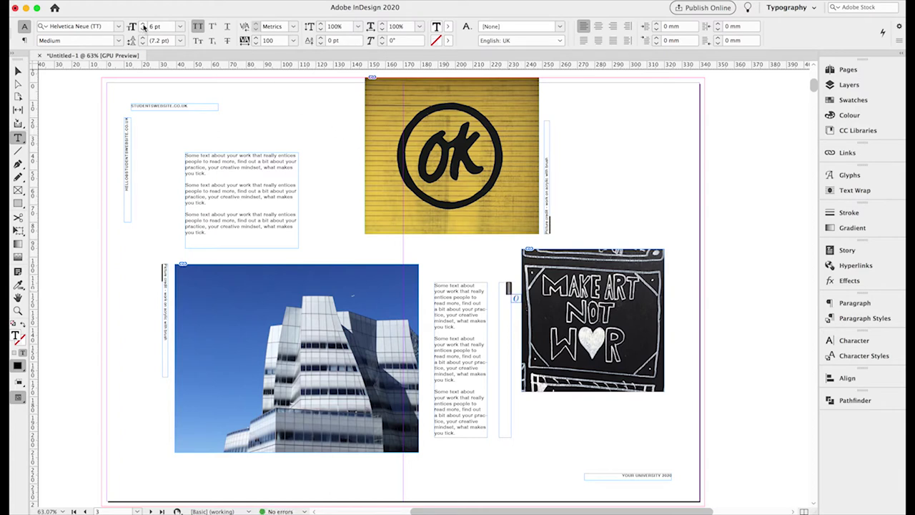
{"action": "type", "text": "20"}
{"action": "key", "text": "Return"}
{"action": "type", "text": "NAME"}
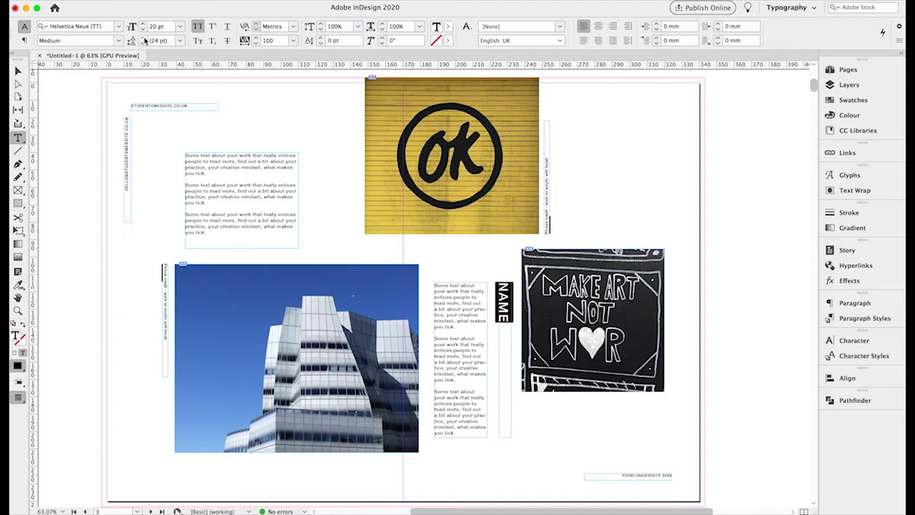
Set NAME to 18 pt with 1200 tracking and nudge its frame slightly right.
{"action": "left_click", "coordinate": [154, 27]}
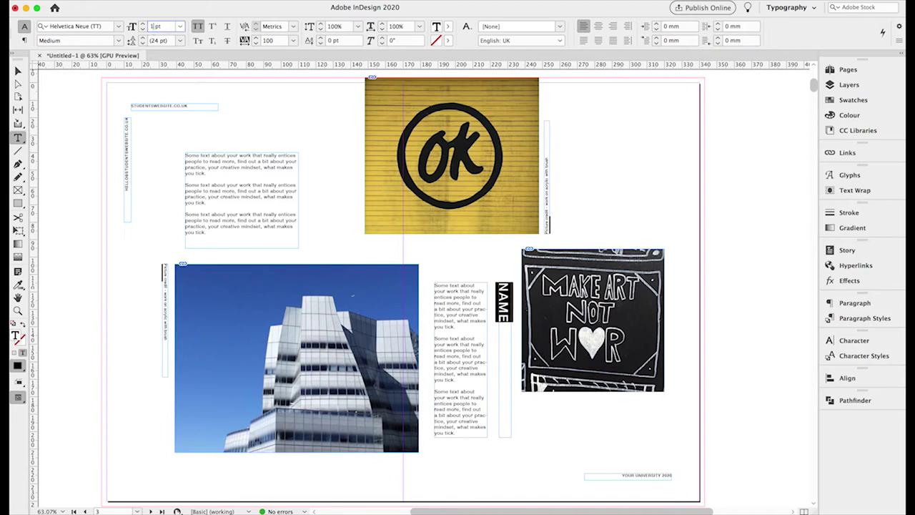
{"action": "type", "text": "18"}
{"action": "left_click", "coordinate": [256, 38]}
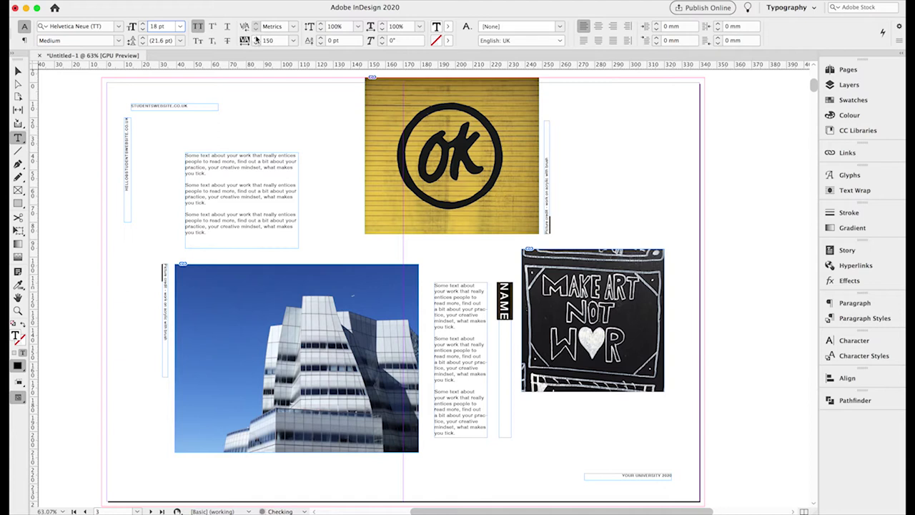
{"action": "left_click", "coordinate": [265, 41]}
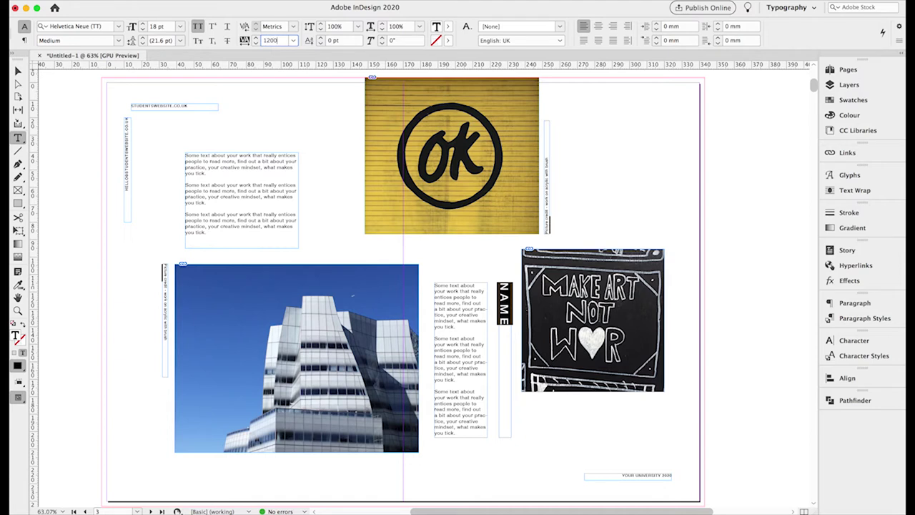
{"action": "key", "text": "Return"}
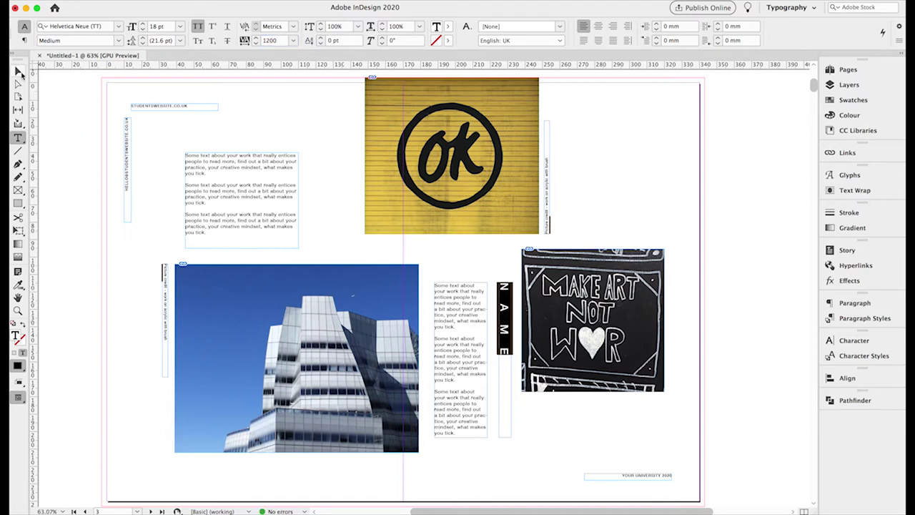
{"action": "left_click", "coordinate": [19, 72]}
{"action": "left_click_drag", "start_coordinate": [504, 300], "coordinate": [506, 300]}
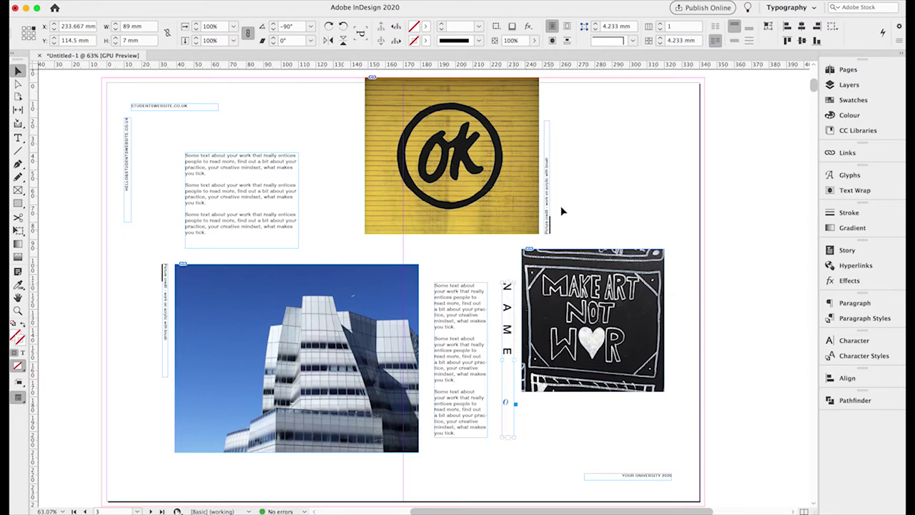
Move the body text frame to 186 mm, then duplicate the vertical NAME frame and top-align both copies.
{"action": "left_click", "coordinate": [457, 306]}
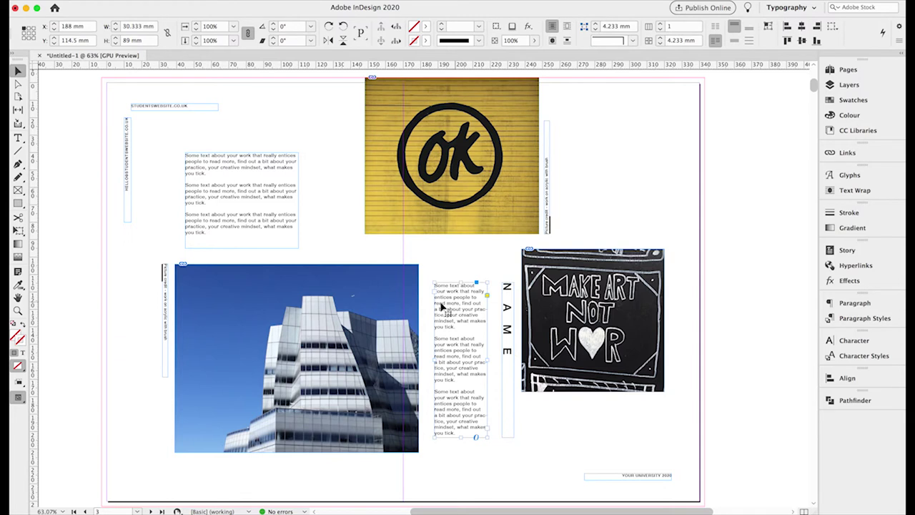
{"action": "left_click", "coordinate": [54, 30]}
{"action": "left_click", "coordinate": [53, 30]}
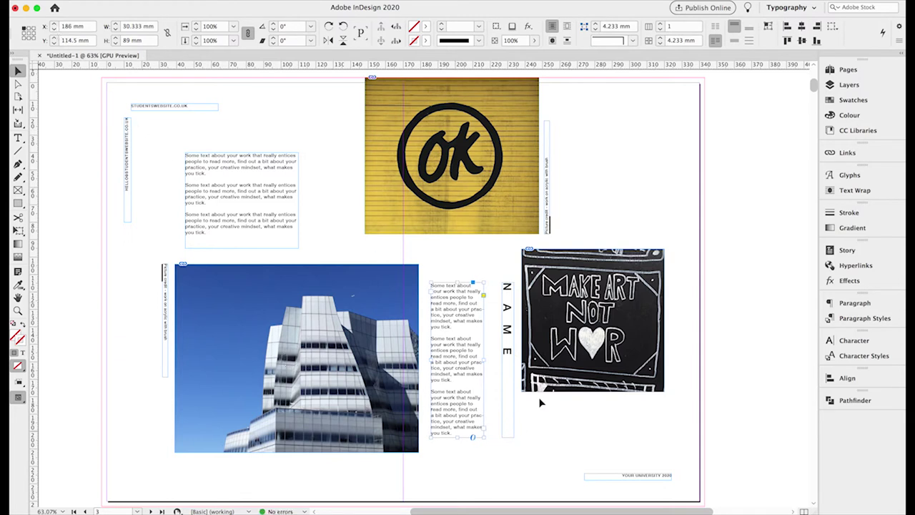
{"action": "left_click_drag", "start_coordinate": [513, 342], "coordinate": [506, 318]}
{"action": "left_click", "coordinate": [506, 318], "text": "shift"}
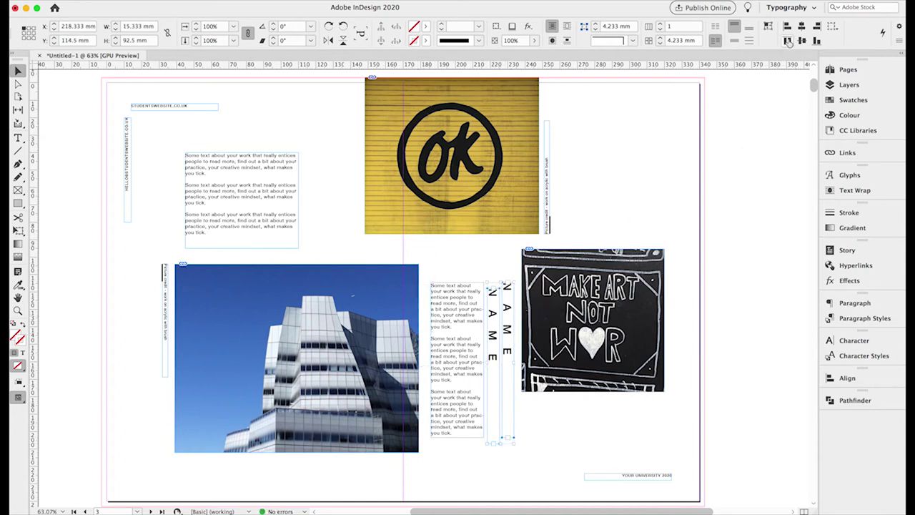
{"action": "left_click", "coordinate": [788, 41]}
{"action": "left_click", "coordinate": [733, 311]}
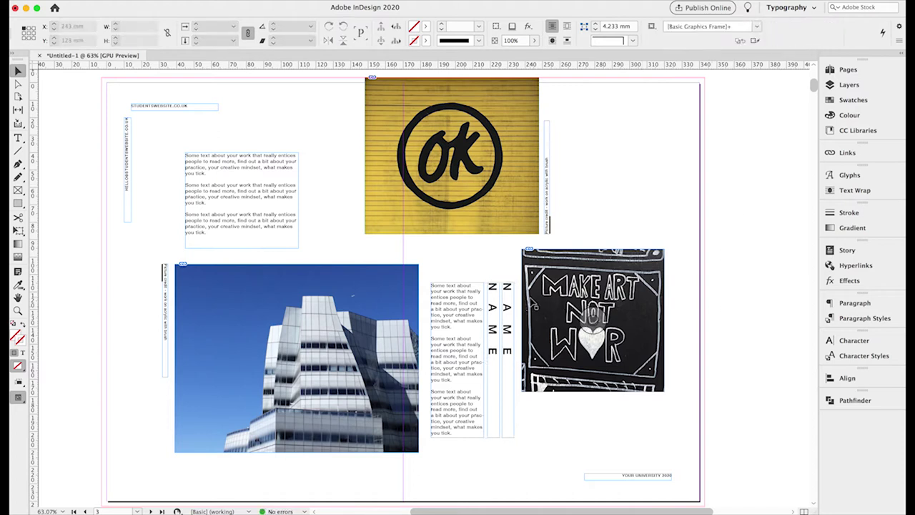
Retype the left vertical frame as SURNAME and set it in Bold.
{"action": "left_click_drag", "start_coordinate": [497, 301], "coordinate": [498, 301]}
{"action": "left_click", "coordinate": [17, 137]}
{"action": "double_click", "coordinate": [503, 315]}
{"action": "type", "text": "SURNAME"}
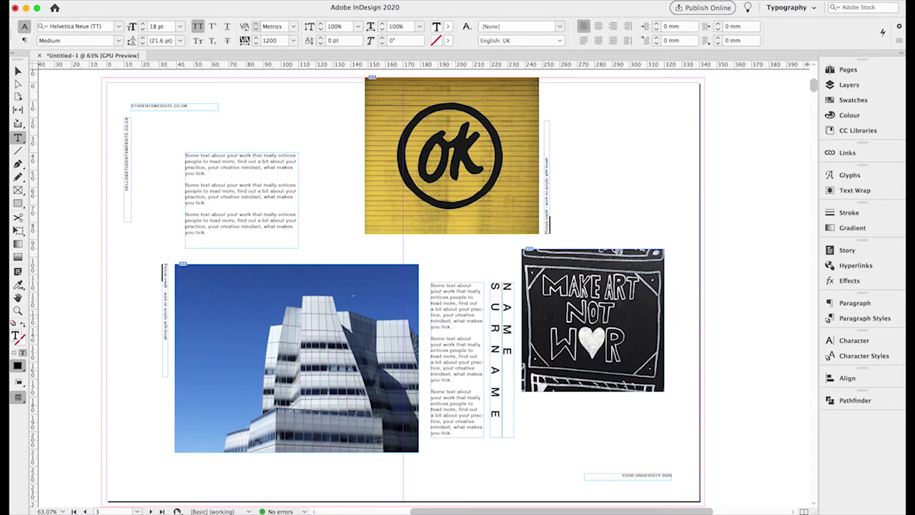
{"action": "left_click_drag", "start_coordinate": [496, 282], "coordinate": [507, 421]}
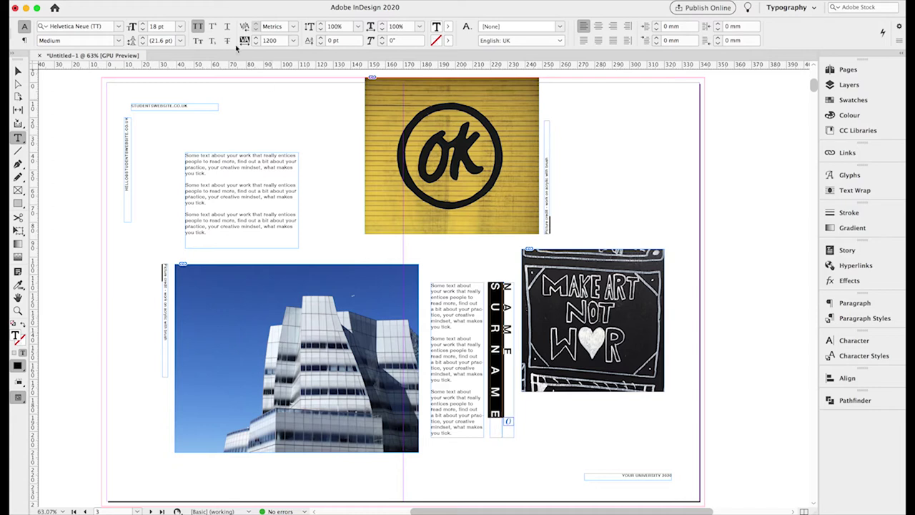
{"action": "left_click", "coordinate": [122, 41]}
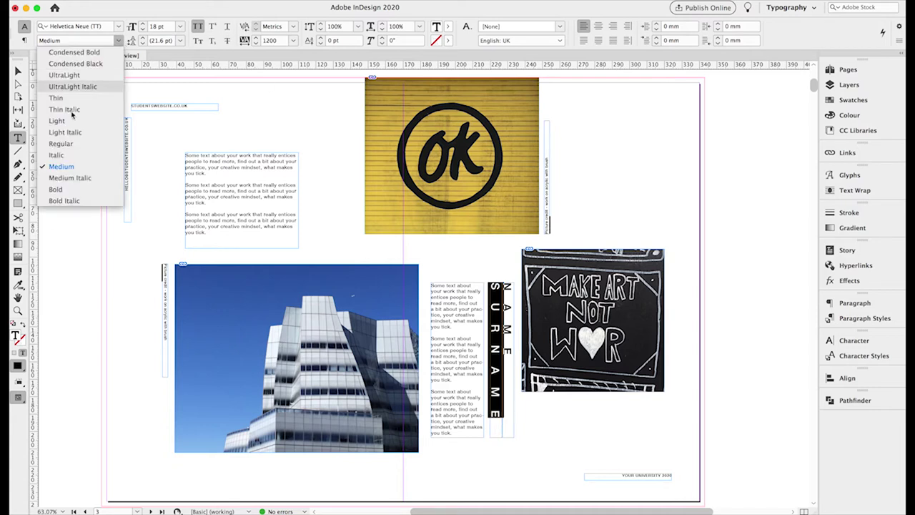
{"action": "left_click", "coordinate": [54, 199]}
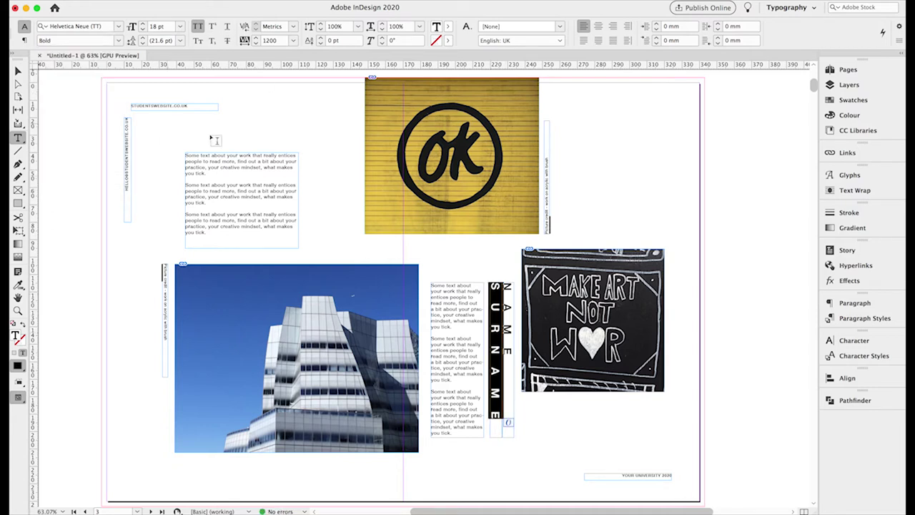
Set the right-hand NAME to the Light font weight.
{"action": "double_click", "coordinate": [516, 323]}
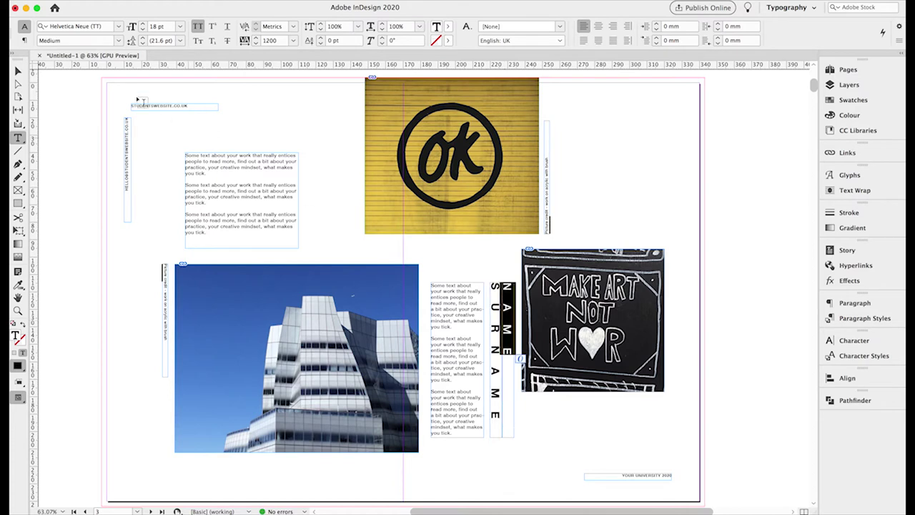
{"action": "left_click", "coordinate": [119, 41]}
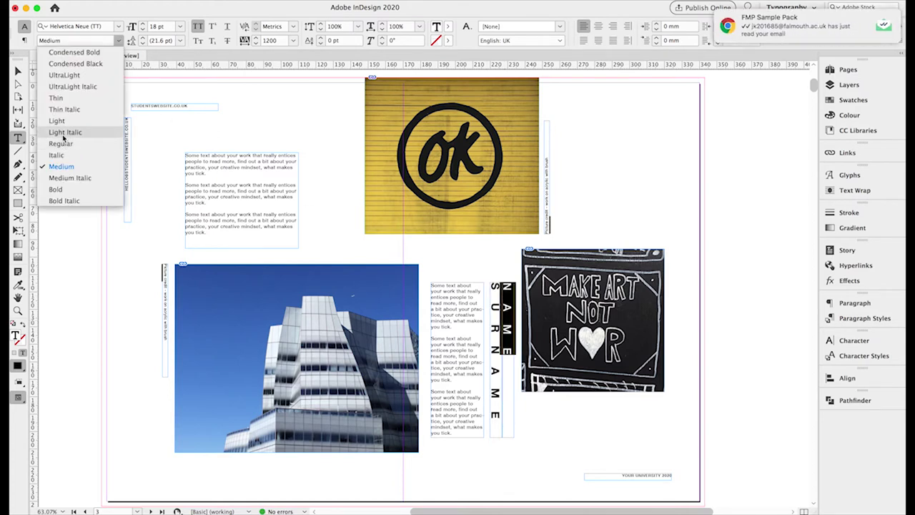
{"action": "left_click", "coordinate": [60, 144]}
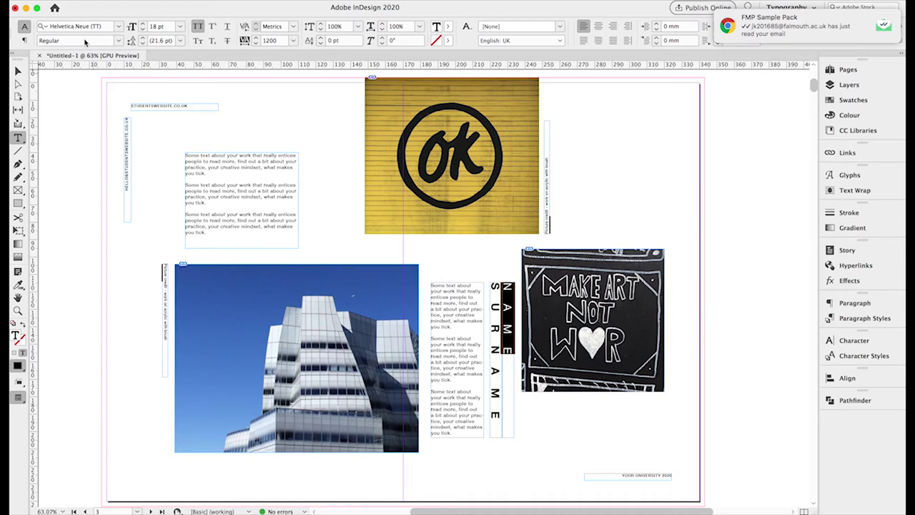
{"action": "left_click", "coordinate": [115, 42]}
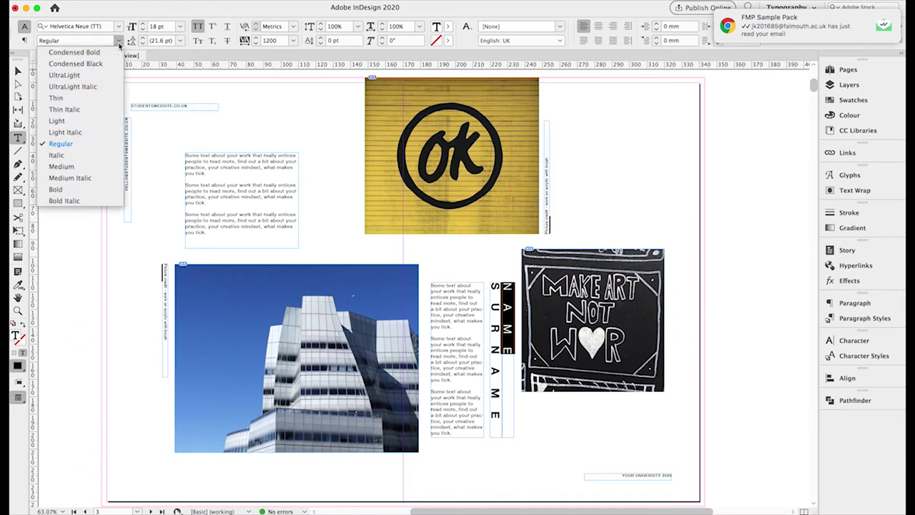
{"action": "left_click", "coordinate": [68, 123]}
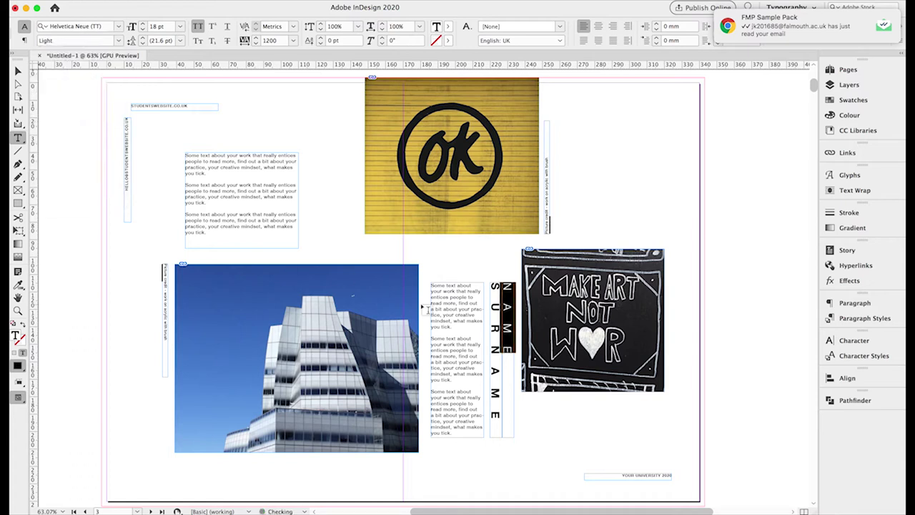
Widen NAME's tracking, trying 2500 and 2800 before settling on 3200.
{"action": "left_click", "coordinate": [267, 43]}
{"action": "type", "text": "2500"}
{"action": "key", "text": "Return"}
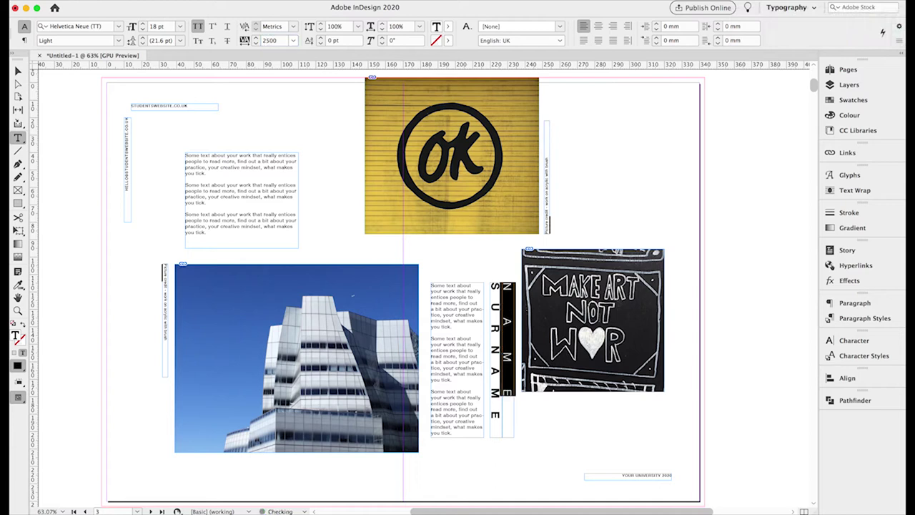
{"action": "left_click", "coordinate": [269, 43]}
{"action": "type", "text": "2800"}
{"action": "key", "text": "Return"}
{"action": "type", "text": "32"}
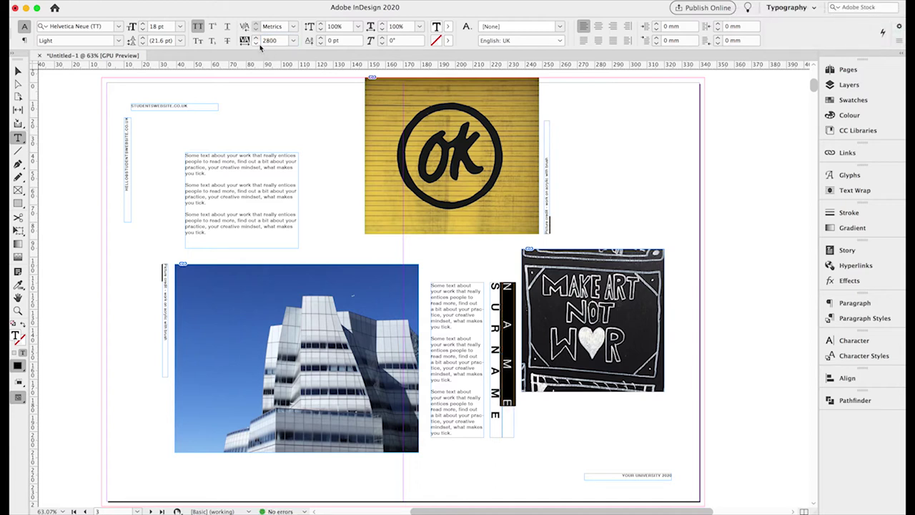
{"action": "key", "text": "Return"}
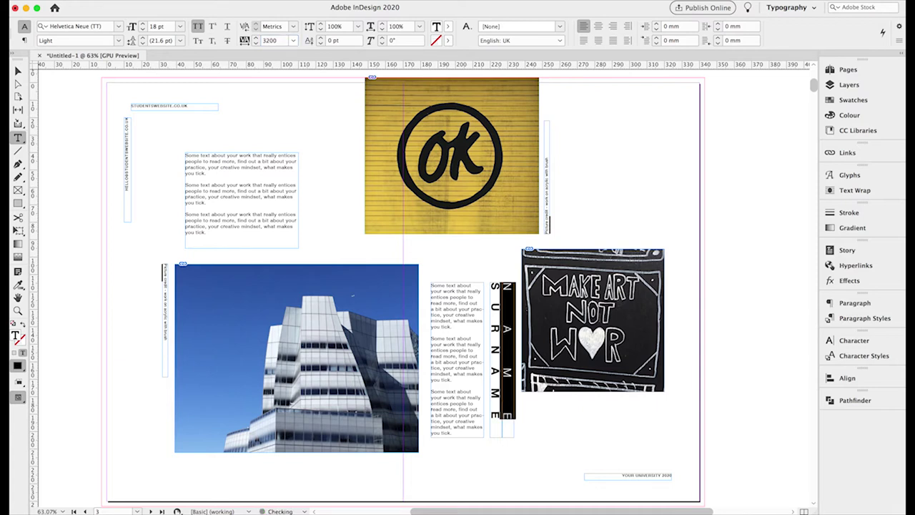
Zoom in on the title bars and trim NAME's tracking to 3175.
{"action": "left_click", "coordinate": [17, 311]}
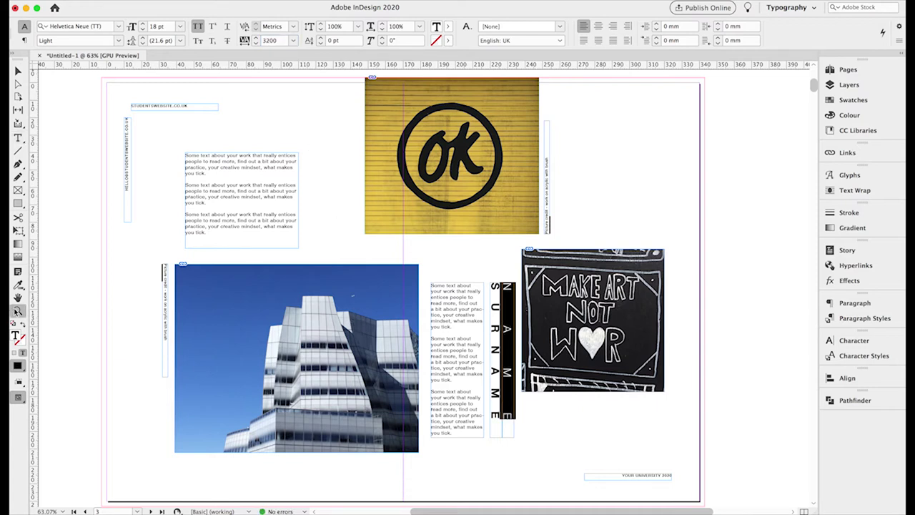
{"action": "left_click", "coordinate": [505, 422]}
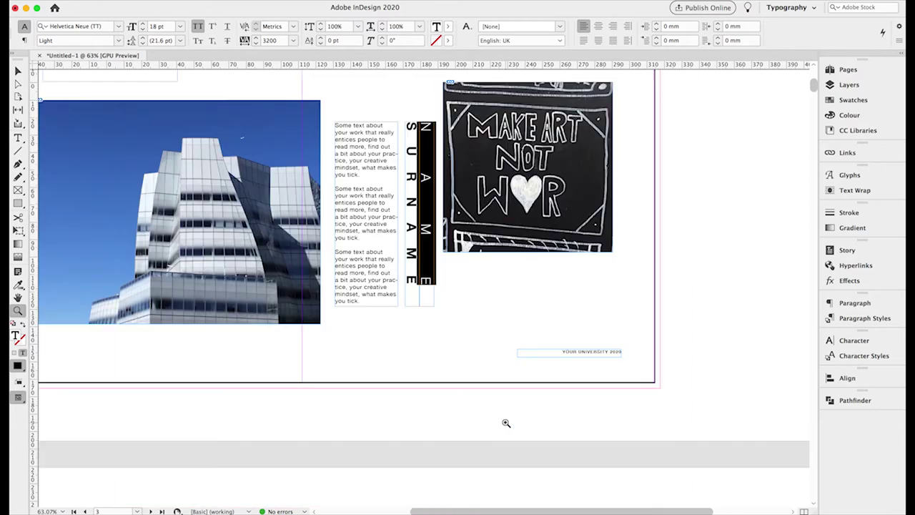
{"action": "left_click", "coordinate": [418, 265]}
{"action": "left_click", "coordinate": [427, 283]}
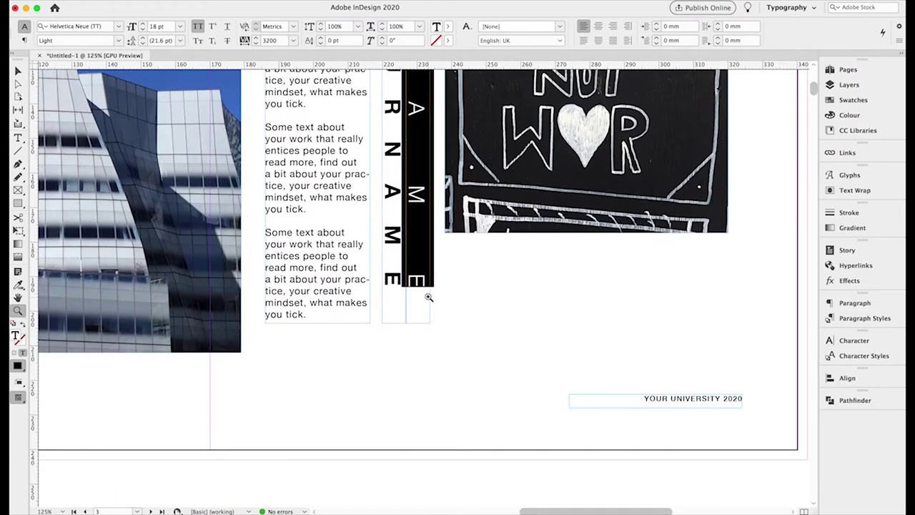
{"action": "left_click", "coordinate": [428, 299]}
{"action": "left_click", "coordinate": [429, 298]}
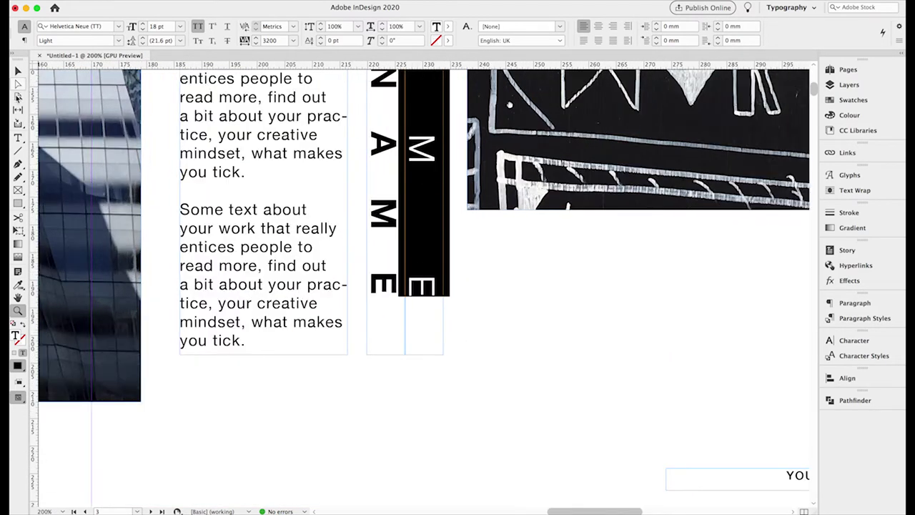
{"action": "left_click", "coordinate": [17, 138]}
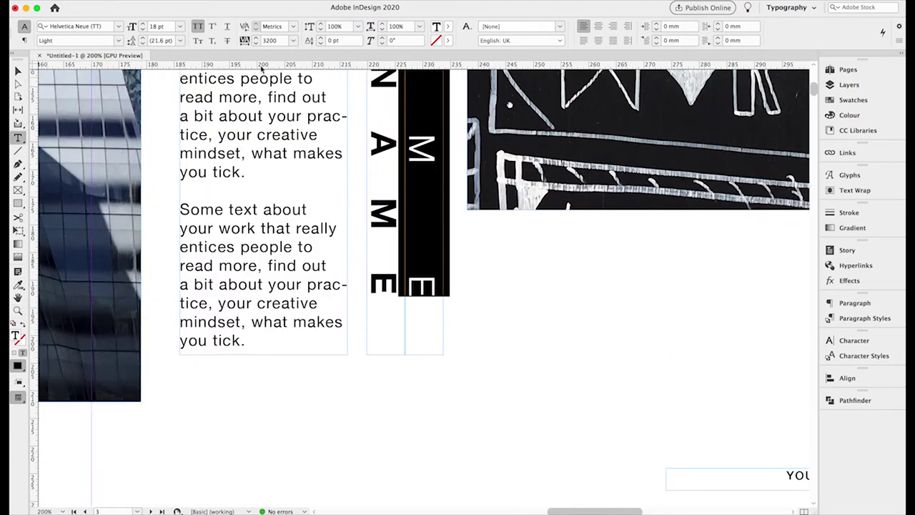
{"action": "left_click", "coordinate": [255, 43]}
{"action": "left_click", "coordinate": [17, 311]}
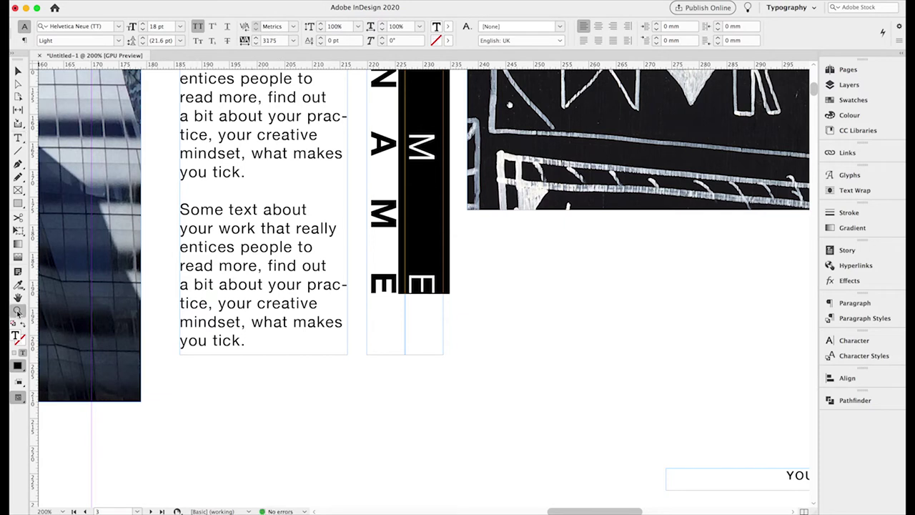
{"action": "left_click", "coordinate": [414, 297]}
{"action": "left_click", "coordinate": [18, 71]}
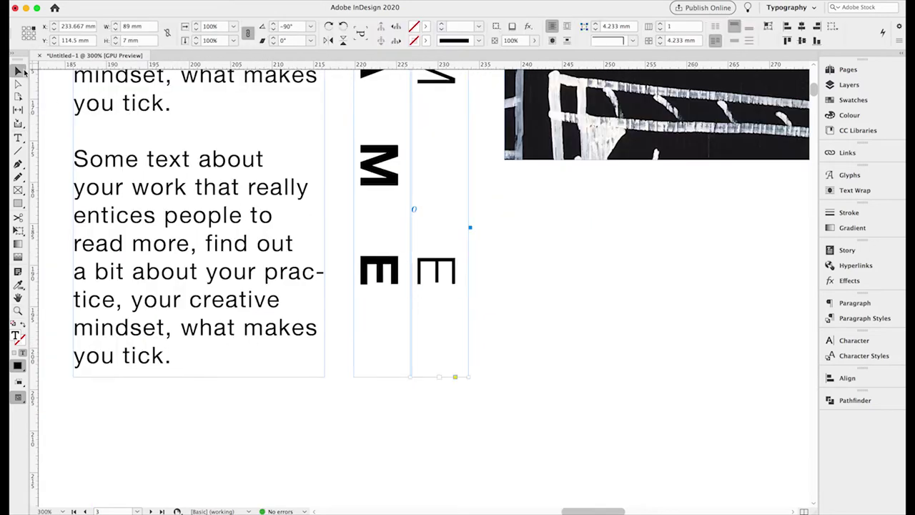
Rotate the picture-credit frame horizontal and move it below the MAKE ART NOT WAR image.
{"action": "key", "text": "super+0"}
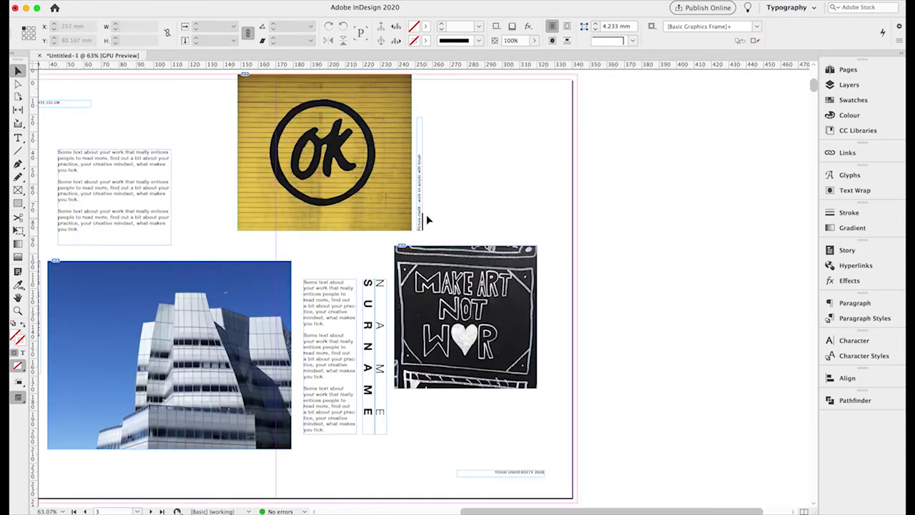
{"action": "left_click", "coordinate": [420, 226]}
{"action": "left_click_drag", "start_coordinate": [421, 226], "coordinate": [454, 443]}
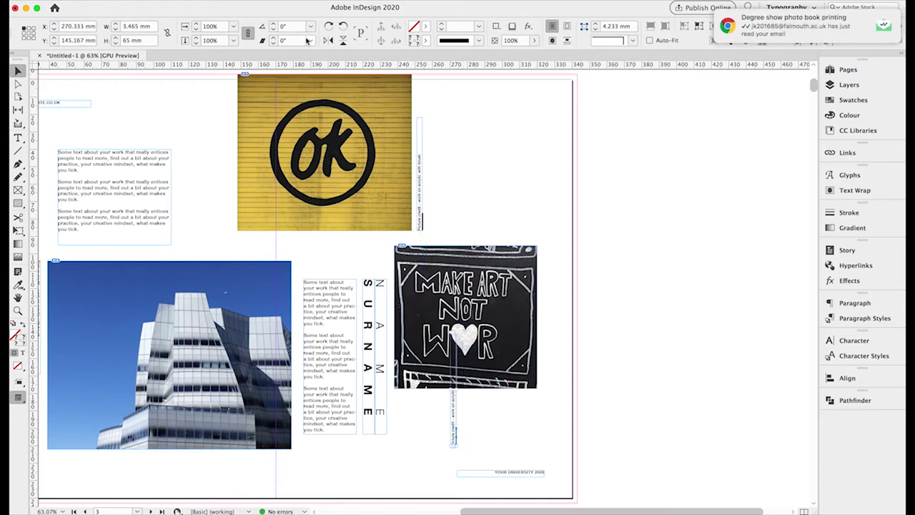
{"action": "left_click", "coordinate": [328, 26]}
{"action": "left_click_drag", "start_coordinate": [347, 339], "coordinate": [415, 388]}
Position the picture-credit frame at X 238 mm.
{"action": "left_click", "coordinate": [417, 327]}
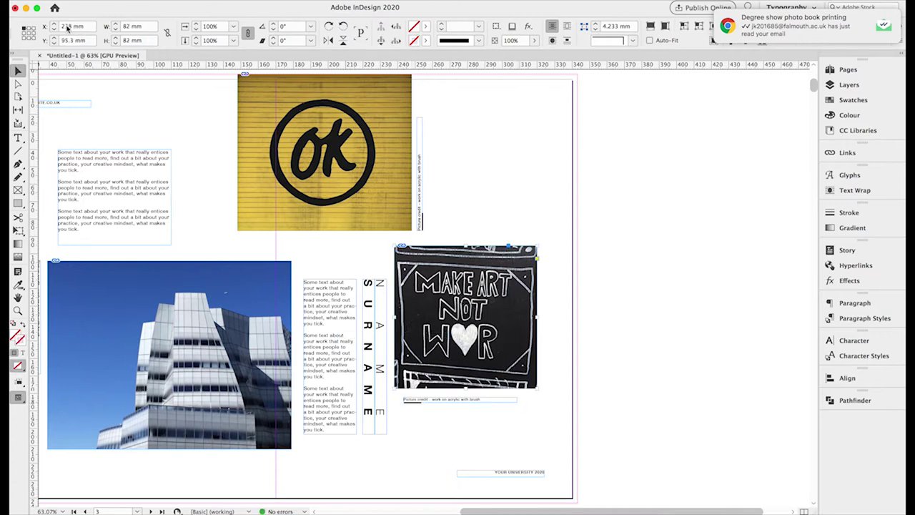
{"action": "left_click", "coordinate": [413, 400]}
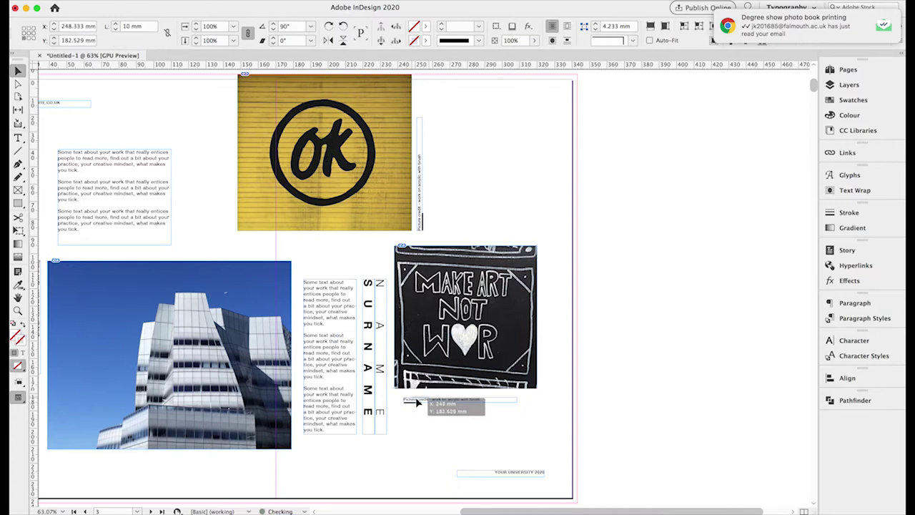
{"action": "left_click", "coordinate": [414, 399]}
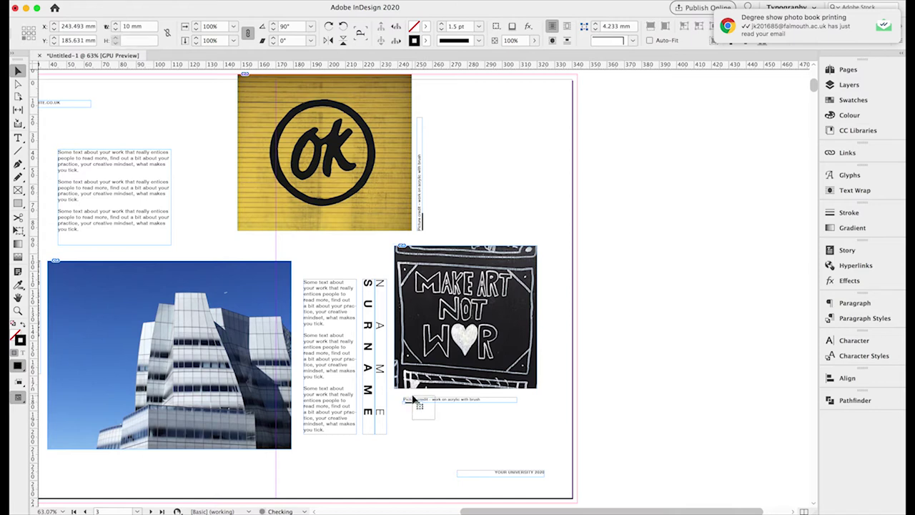
{"action": "double_click", "coordinate": [66, 27]}
{"action": "type", "text": "2"}
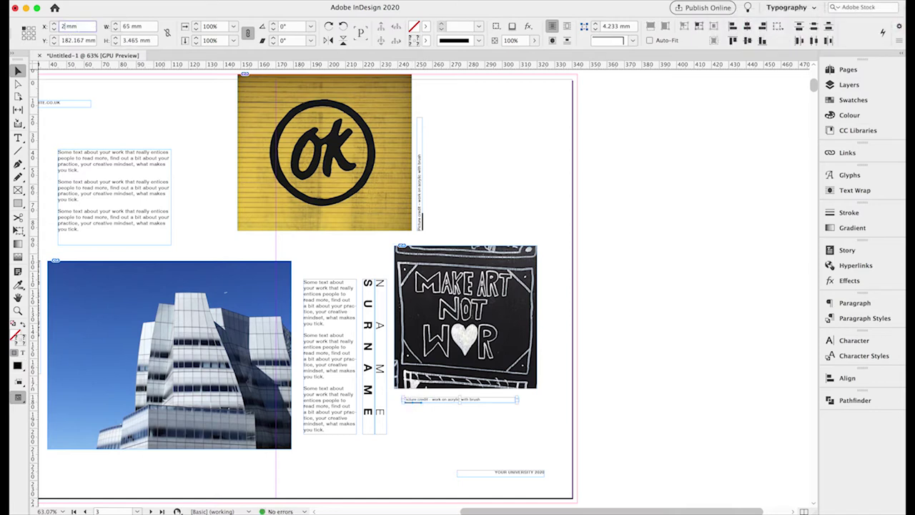
{"action": "type", "text": "38"}
{"action": "key", "text": "Return"}
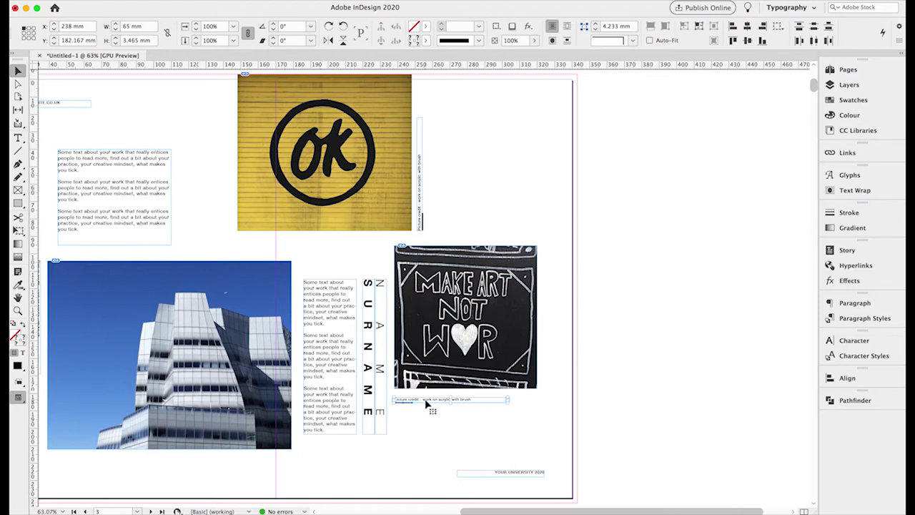
Nudge the picture credit up snugly beneath the photo and deselect it.
{"action": "left_click_drag", "start_coordinate": [427, 404], "coordinate": [427, 402]}
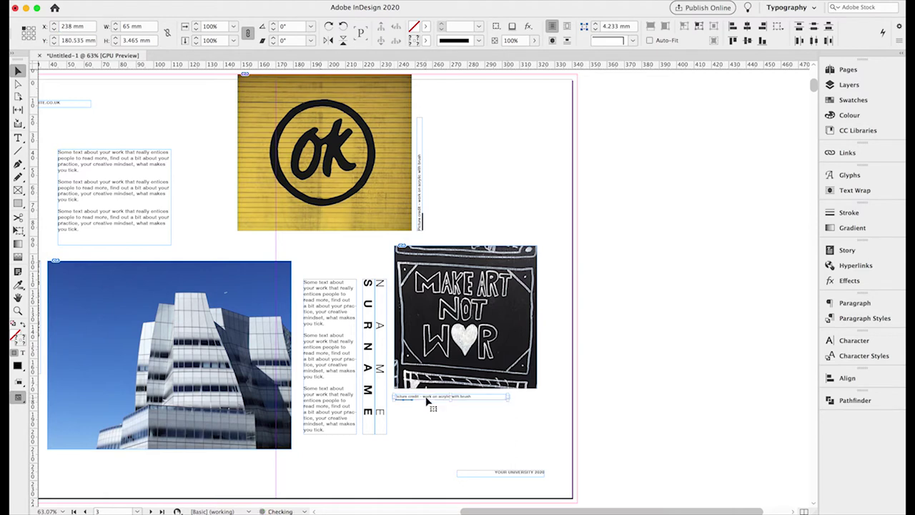
{"action": "key", "text": "Up"}
{"action": "left_click", "coordinate": [434, 406]}
{"action": "scroll", "coordinate": [433, 427], "scroll_direction": "left", "scroll_amount": 5}
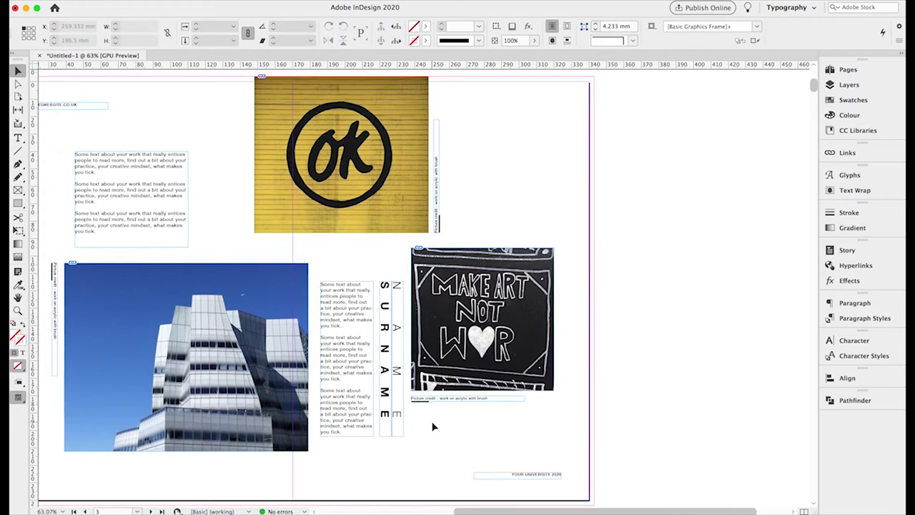
{"action": "scroll", "coordinate": [433, 426], "scroll_direction": "up", "scroll_amount": 1}
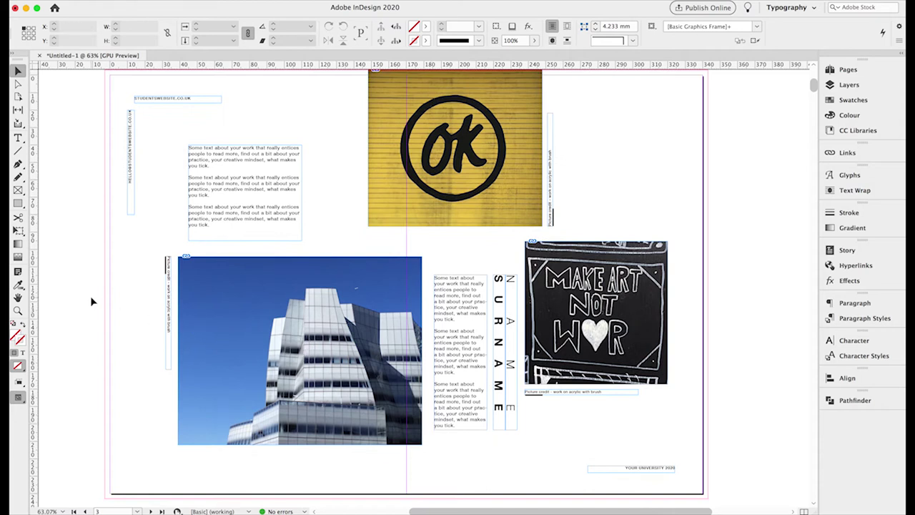
Name the file 'Degree Show Catalogue page layout' in the Desktop's Degree Show Catalogue 2020 folder.
{"action": "key", "text": "super+s"}
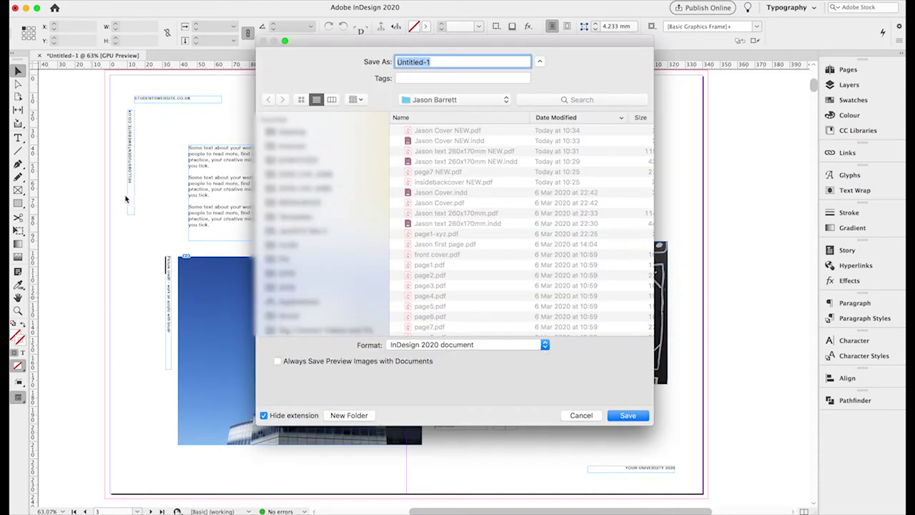
{"action": "left_click", "coordinate": [286, 133]}
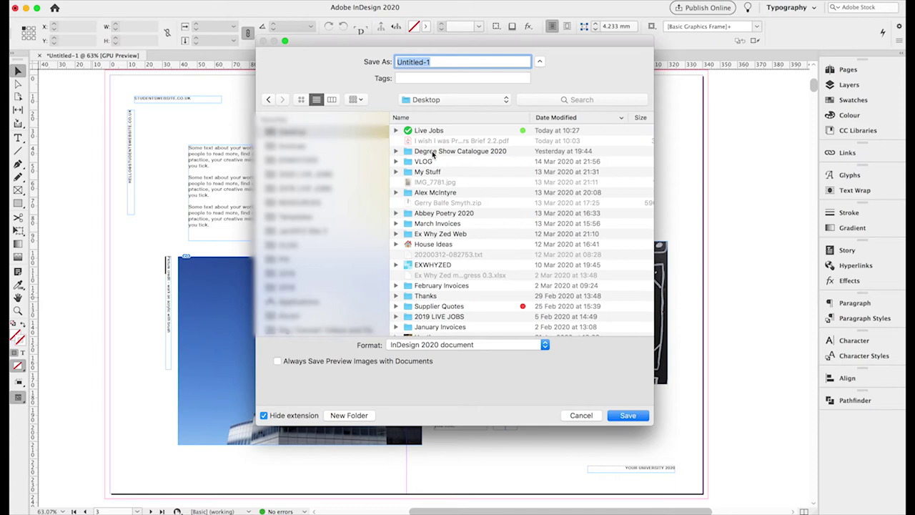
{"action": "double_click", "coordinate": [433, 150]}
{"action": "left_click", "coordinate": [415, 63]}
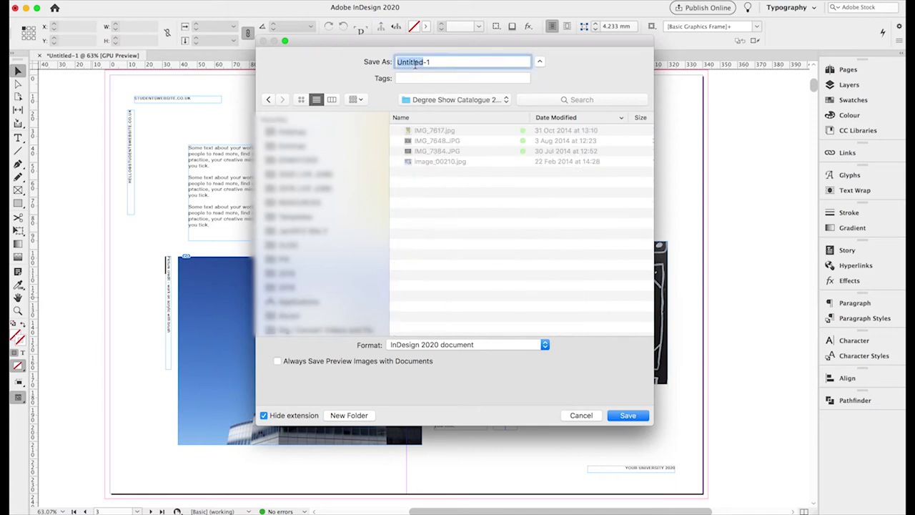
{"action": "triple_click", "coordinate": [415, 64]}
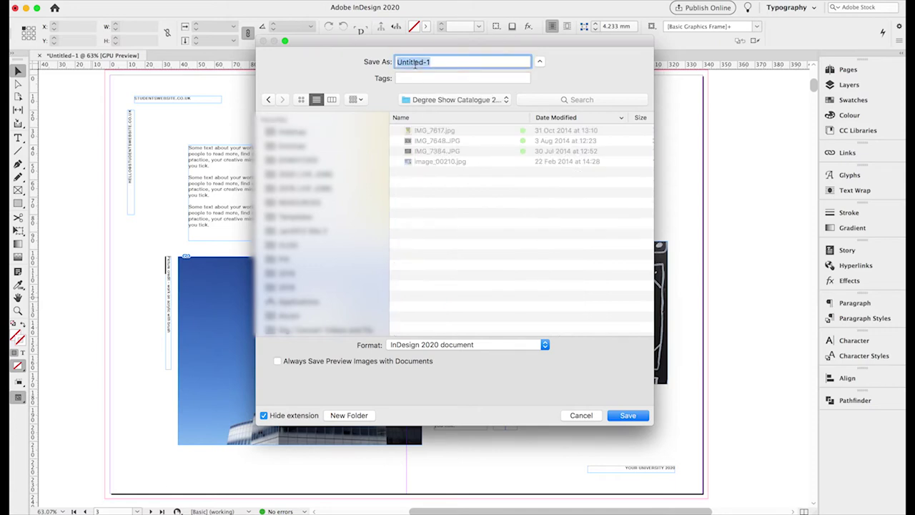
{"action": "type", "text": "Degree Show Catalogue p"}
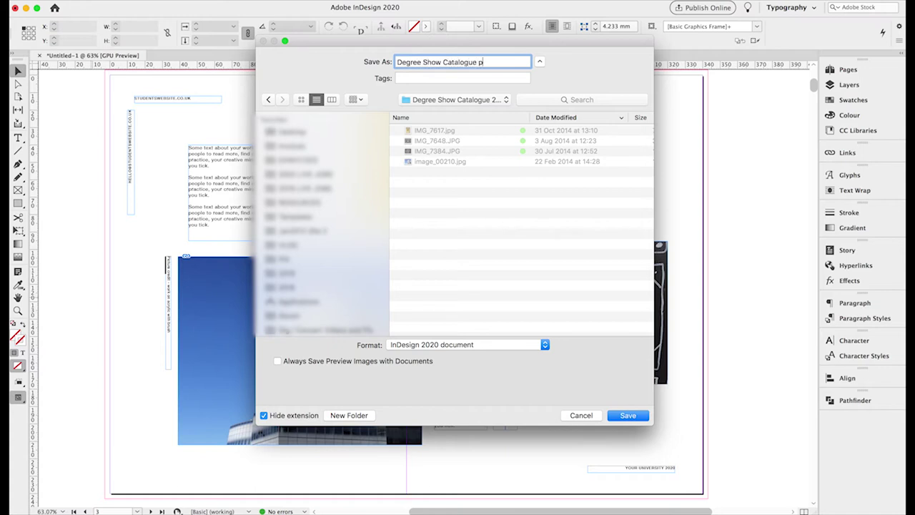
{"action": "type", "text": "age layout"}
Save the document, then select and copy every object on the finished spread.
{"action": "left_click", "coordinate": [620, 417]}
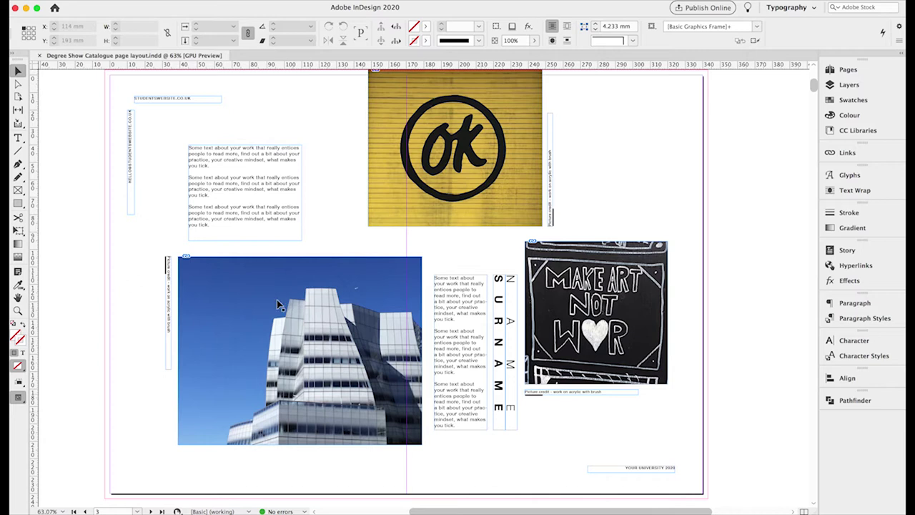
{"action": "key", "text": "super+a"}
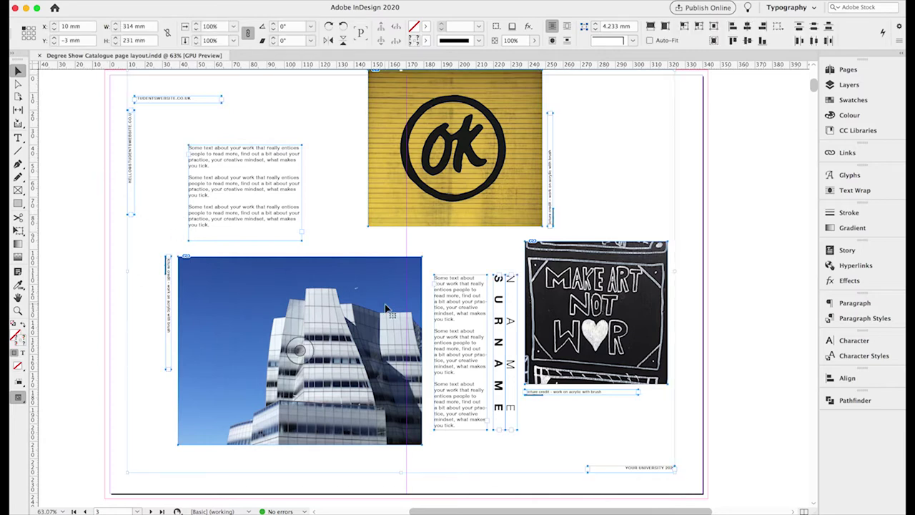
{"action": "scroll", "coordinate": [386, 309], "scroll_direction": "down", "scroll_amount": 10}
{"action": "scroll", "coordinate": [386, 309], "scroll_direction": "up", "scroll_amount": 10}
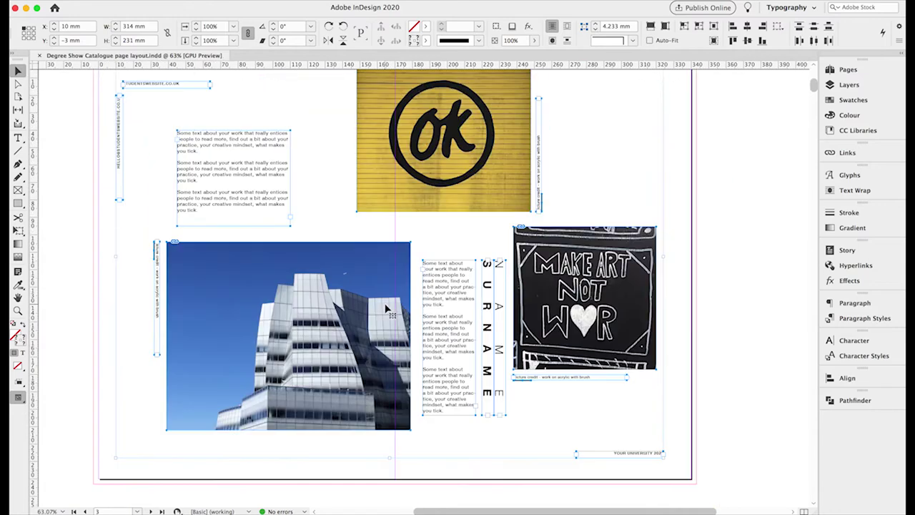
{"action": "left_click", "coordinate": [74, 215]}
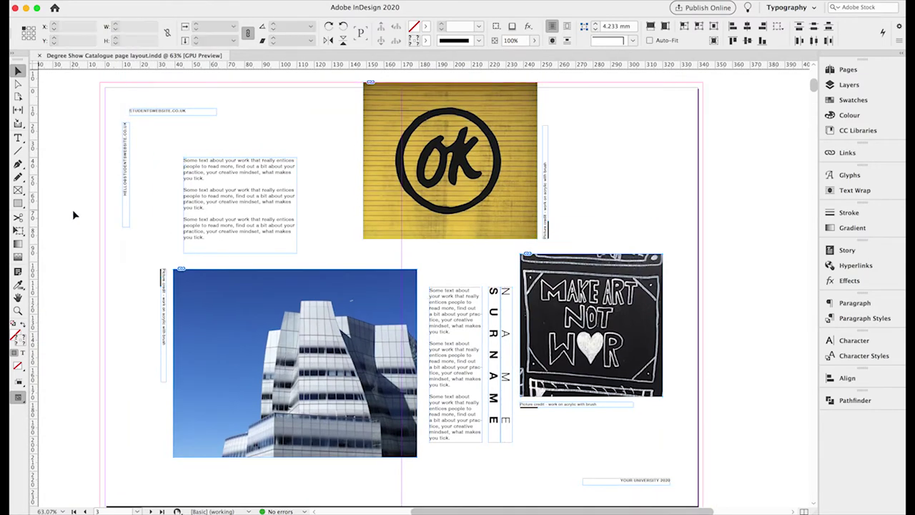
{"action": "left_click", "coordinate": [104, 2]}
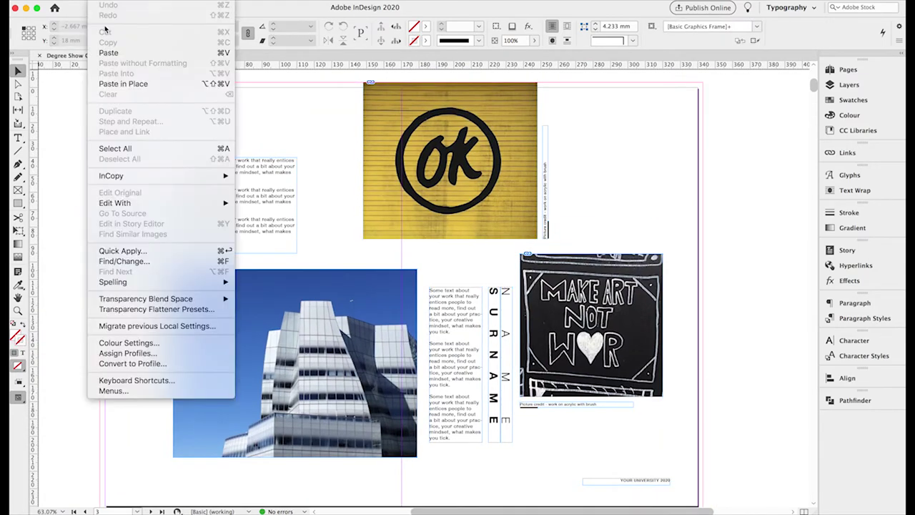
{"action": "left_click", "coordinate": [116, 150]}
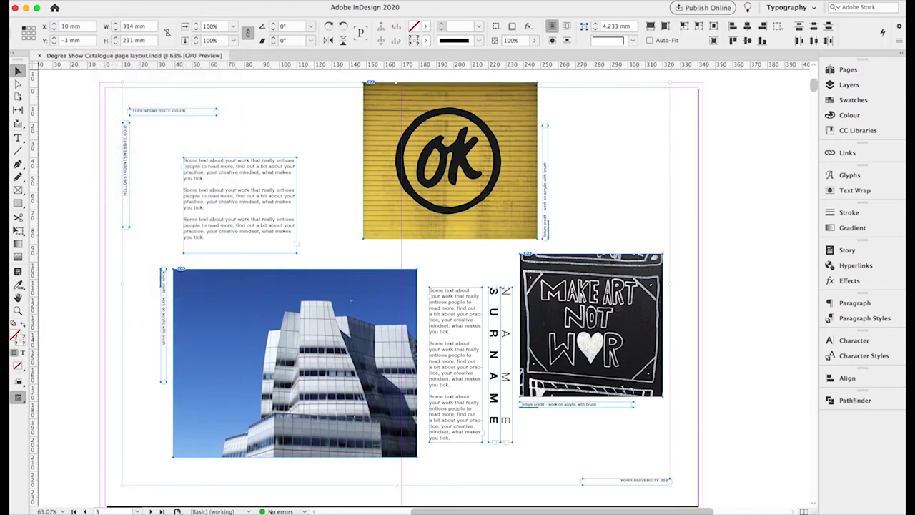
{"action": "left_click", "coordinate": [107, 4]}
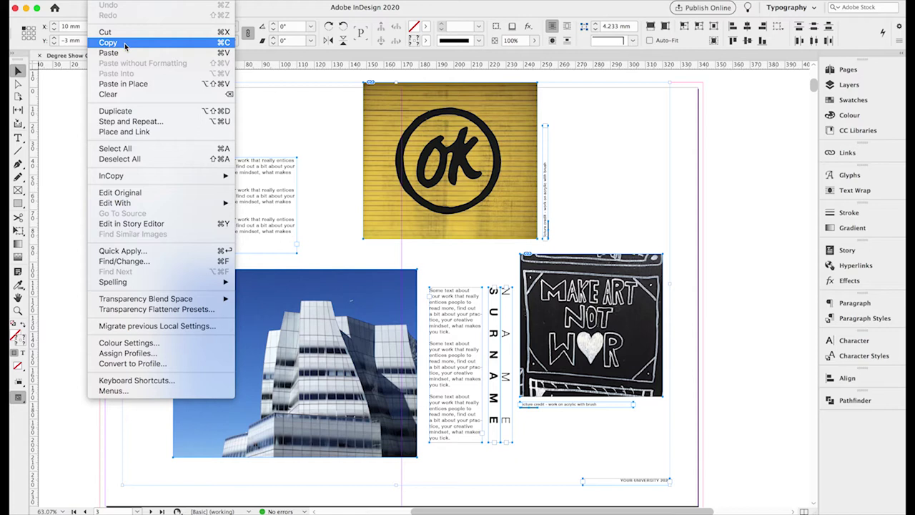
{"action": "left_click", "coordinate": [125, 43]}
Paste the copied layout in place onto spread 4–5 and save the document again.
{"action": "scroll", "coordinate": [290, 250], "scroll_direction": "down", "scroll_amount": 10}
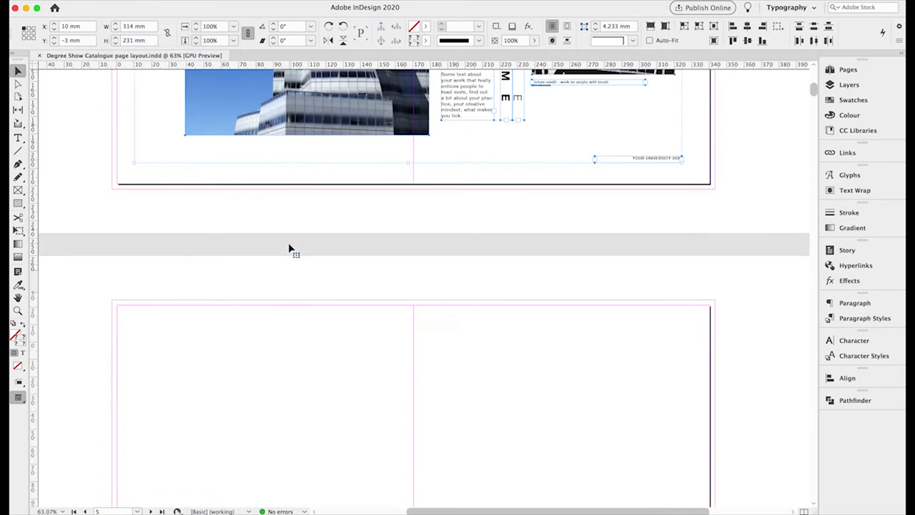
{"action": "scroll", "coordinate": [289, 250], "scroll_direction": "down", "scroll_amount": 3}
{"action": "left_click", "coordinate": [290, 249]}
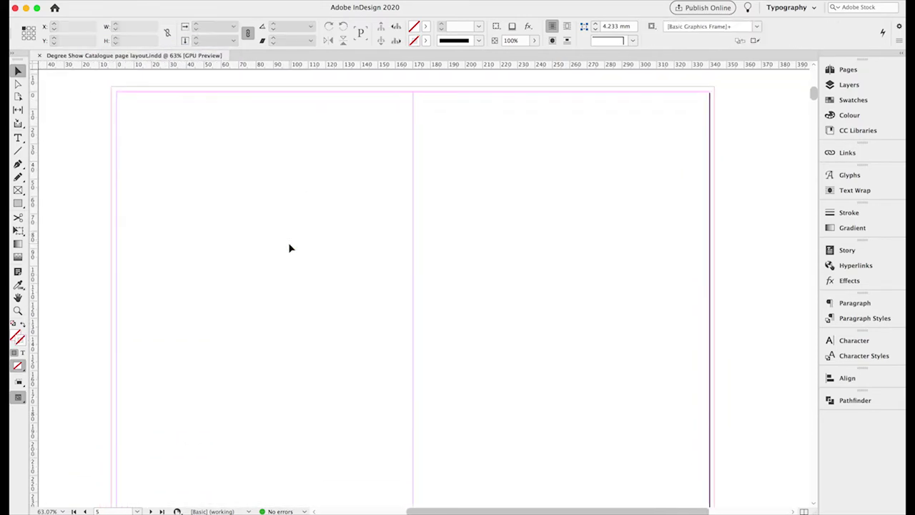
{"action": "left_click", "coordinate": [846, 70]}
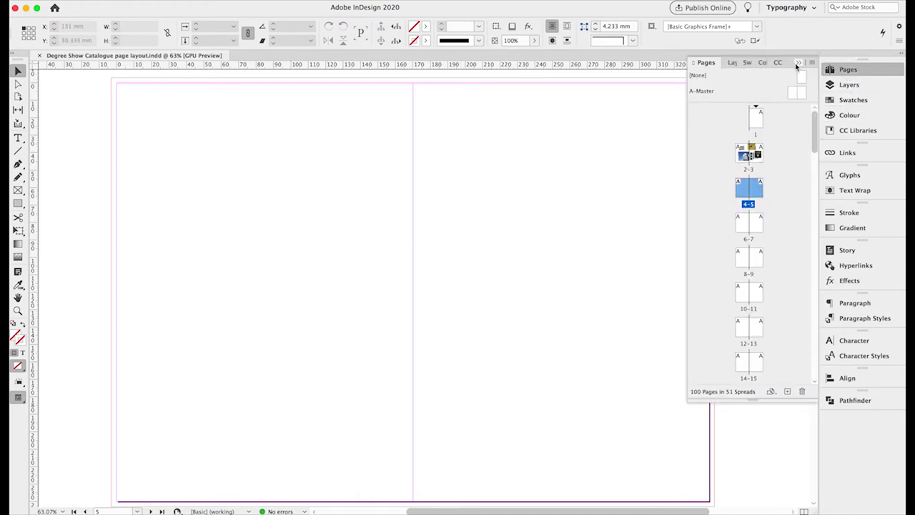
{"action": "left_click", "coordinate": [798, 64]}
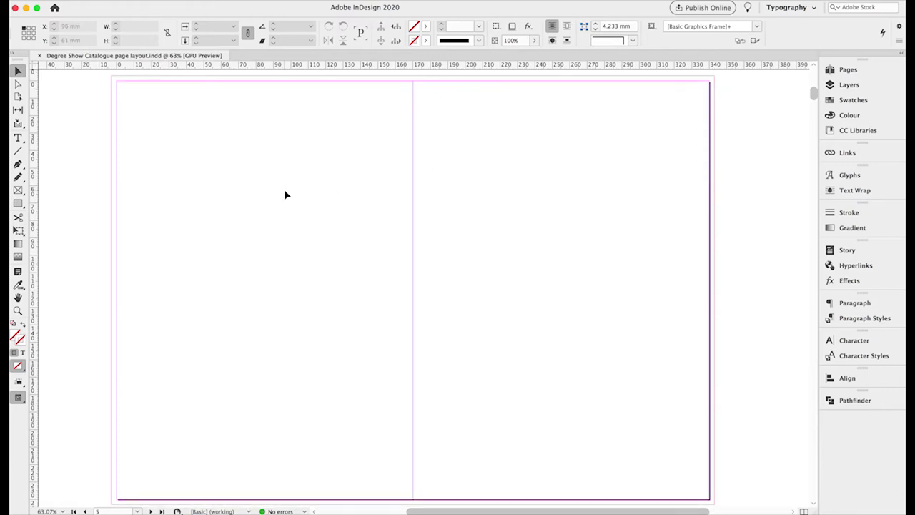
{"action": "left_click", "coordinate": [91, 7]}
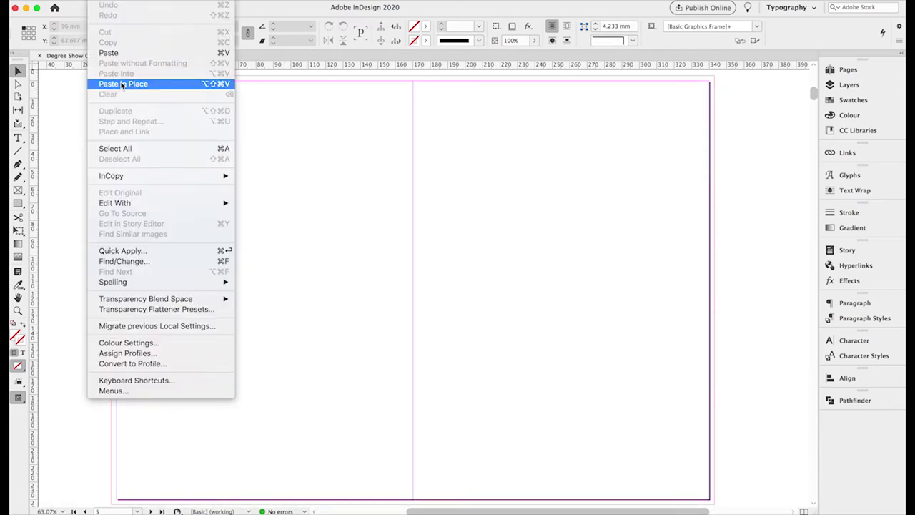
{"action": "left_click", "coordinate": [107, 81]}
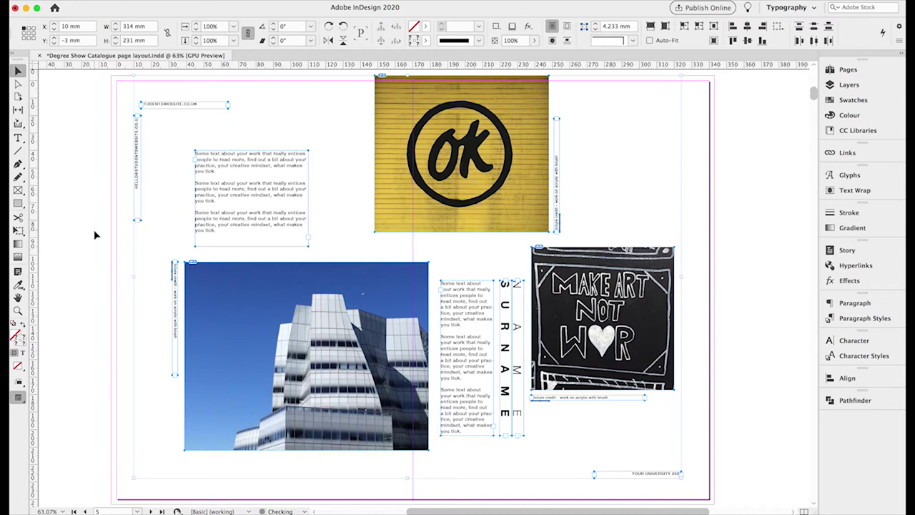
{"action": "left_click", "coordinate": [94, 218]}
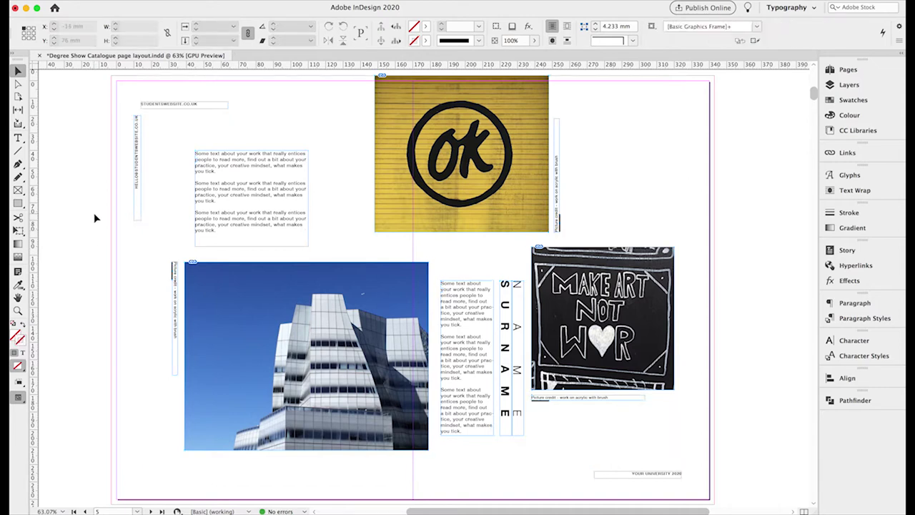
{"action": "left_click", "coordinate": [94, 2]}
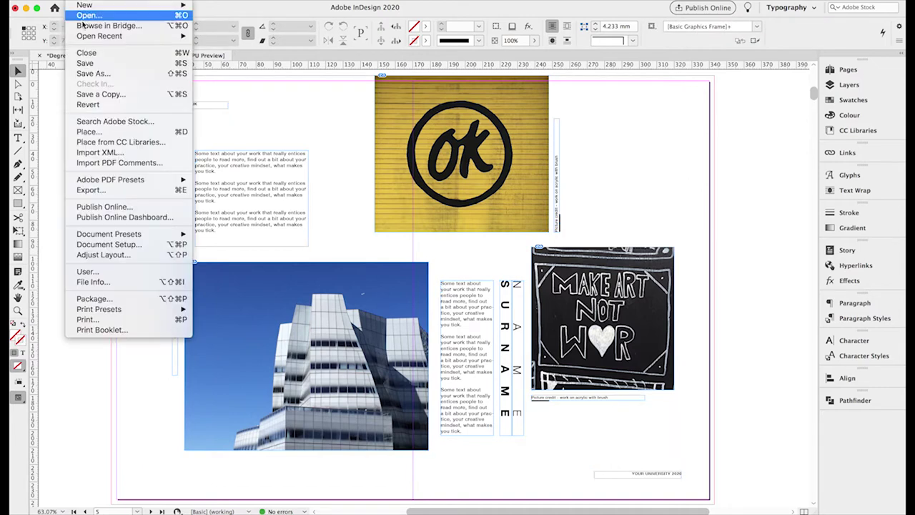
{"action": "left_click", "coordinate": [86, 64]}
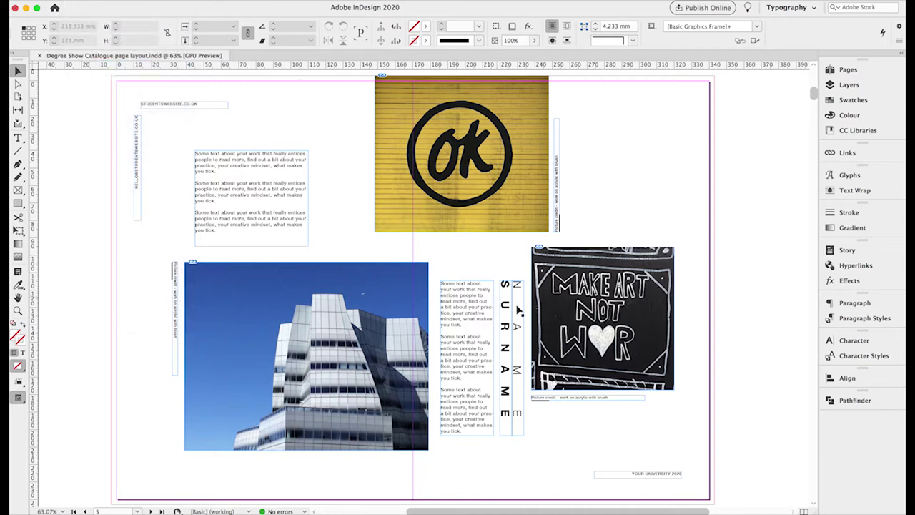